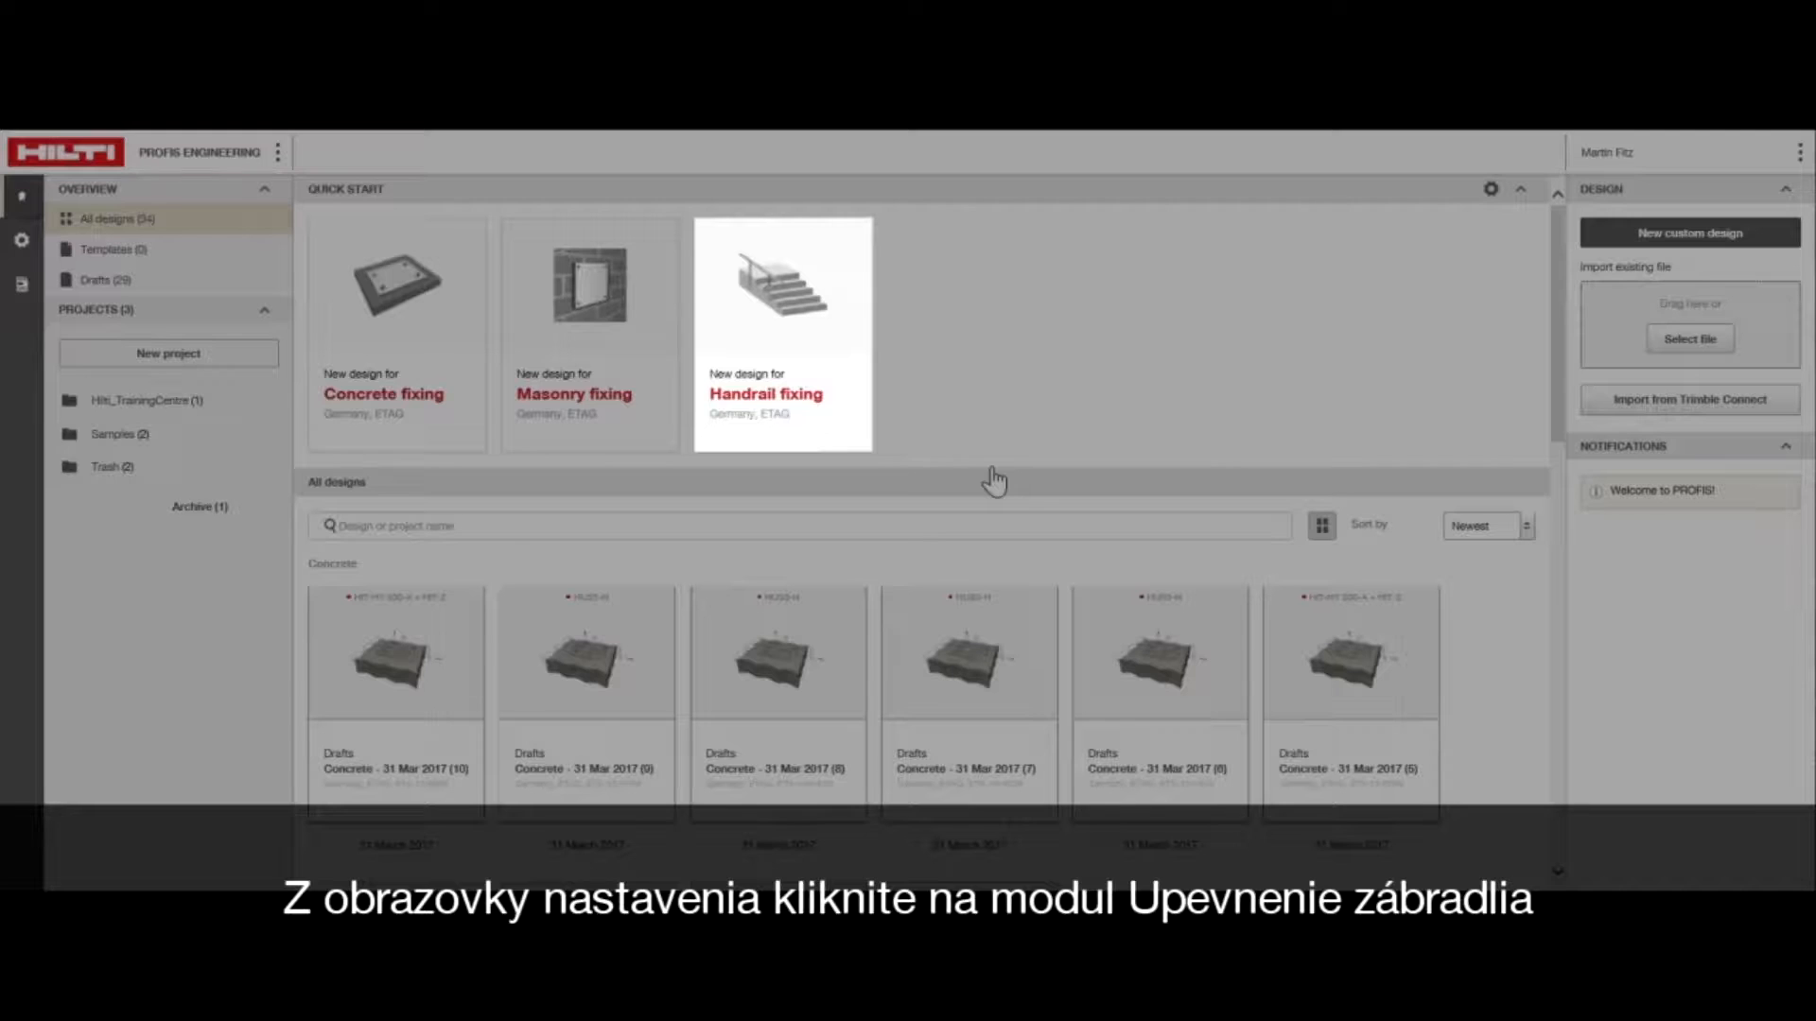
Start a new handrail fixing design and set both its post height and post distance to 1,100 mm
left_click(754, 330)
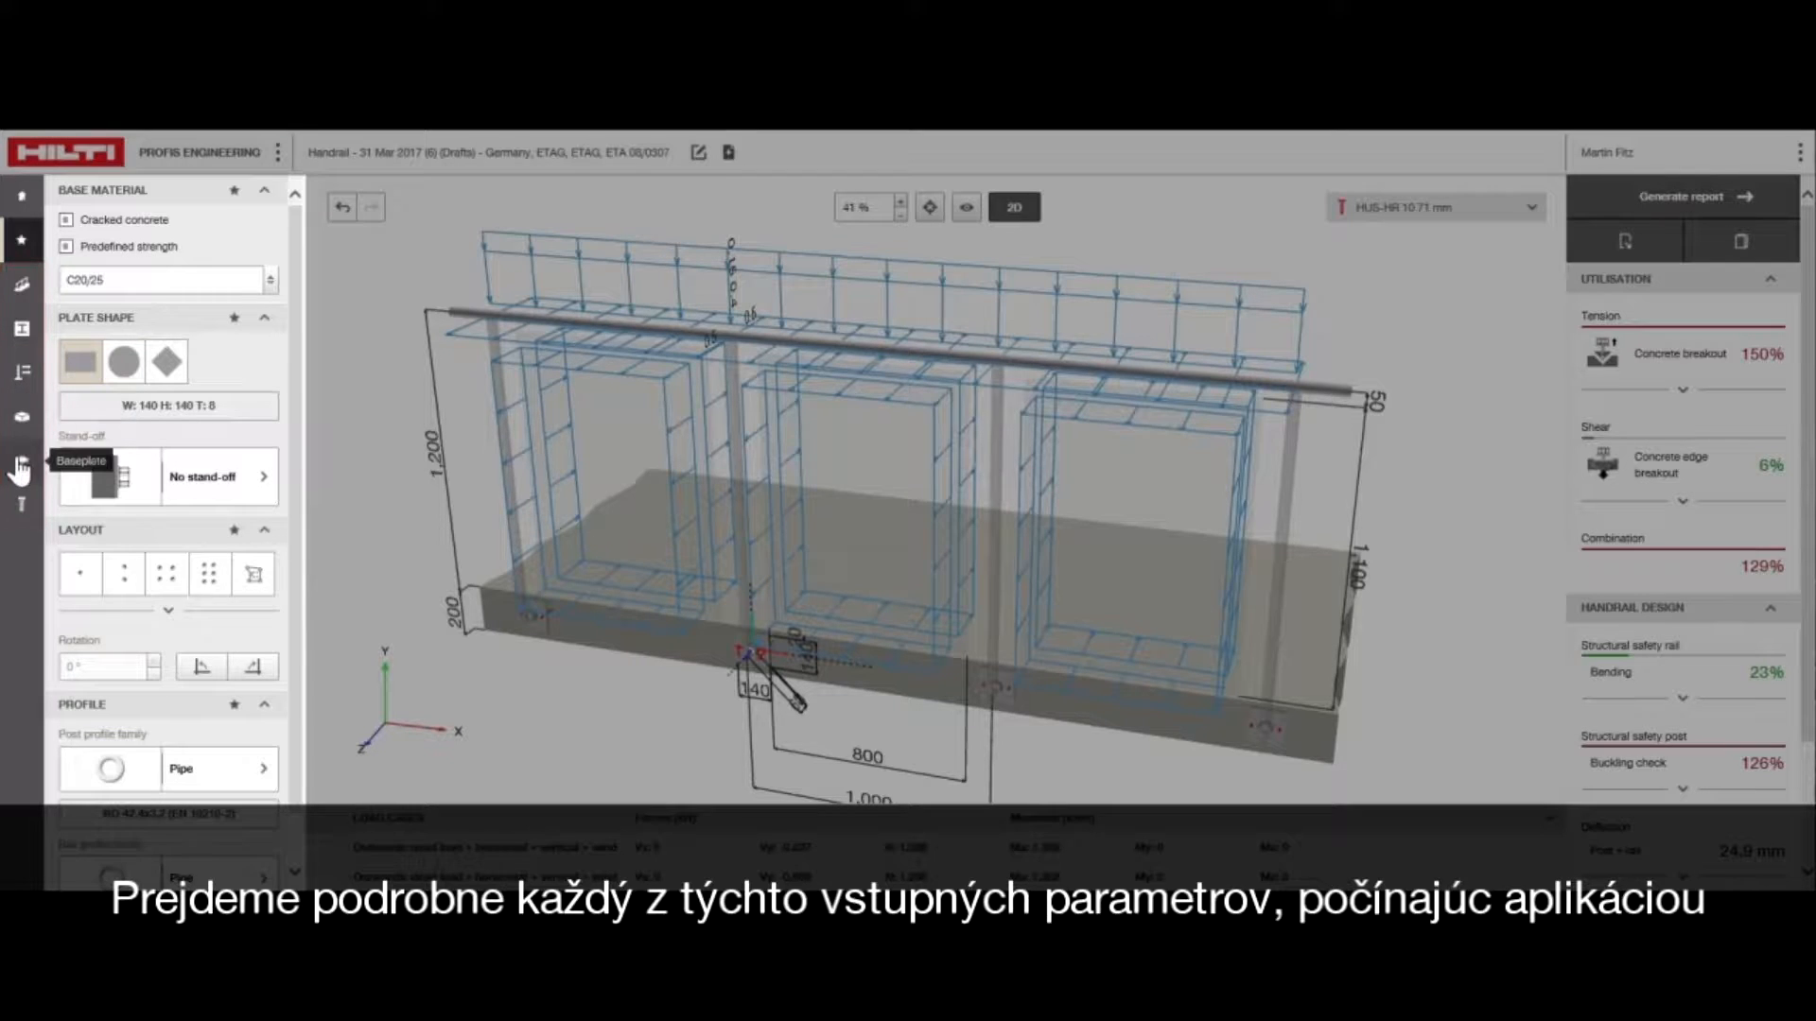
left_click(22, 293)
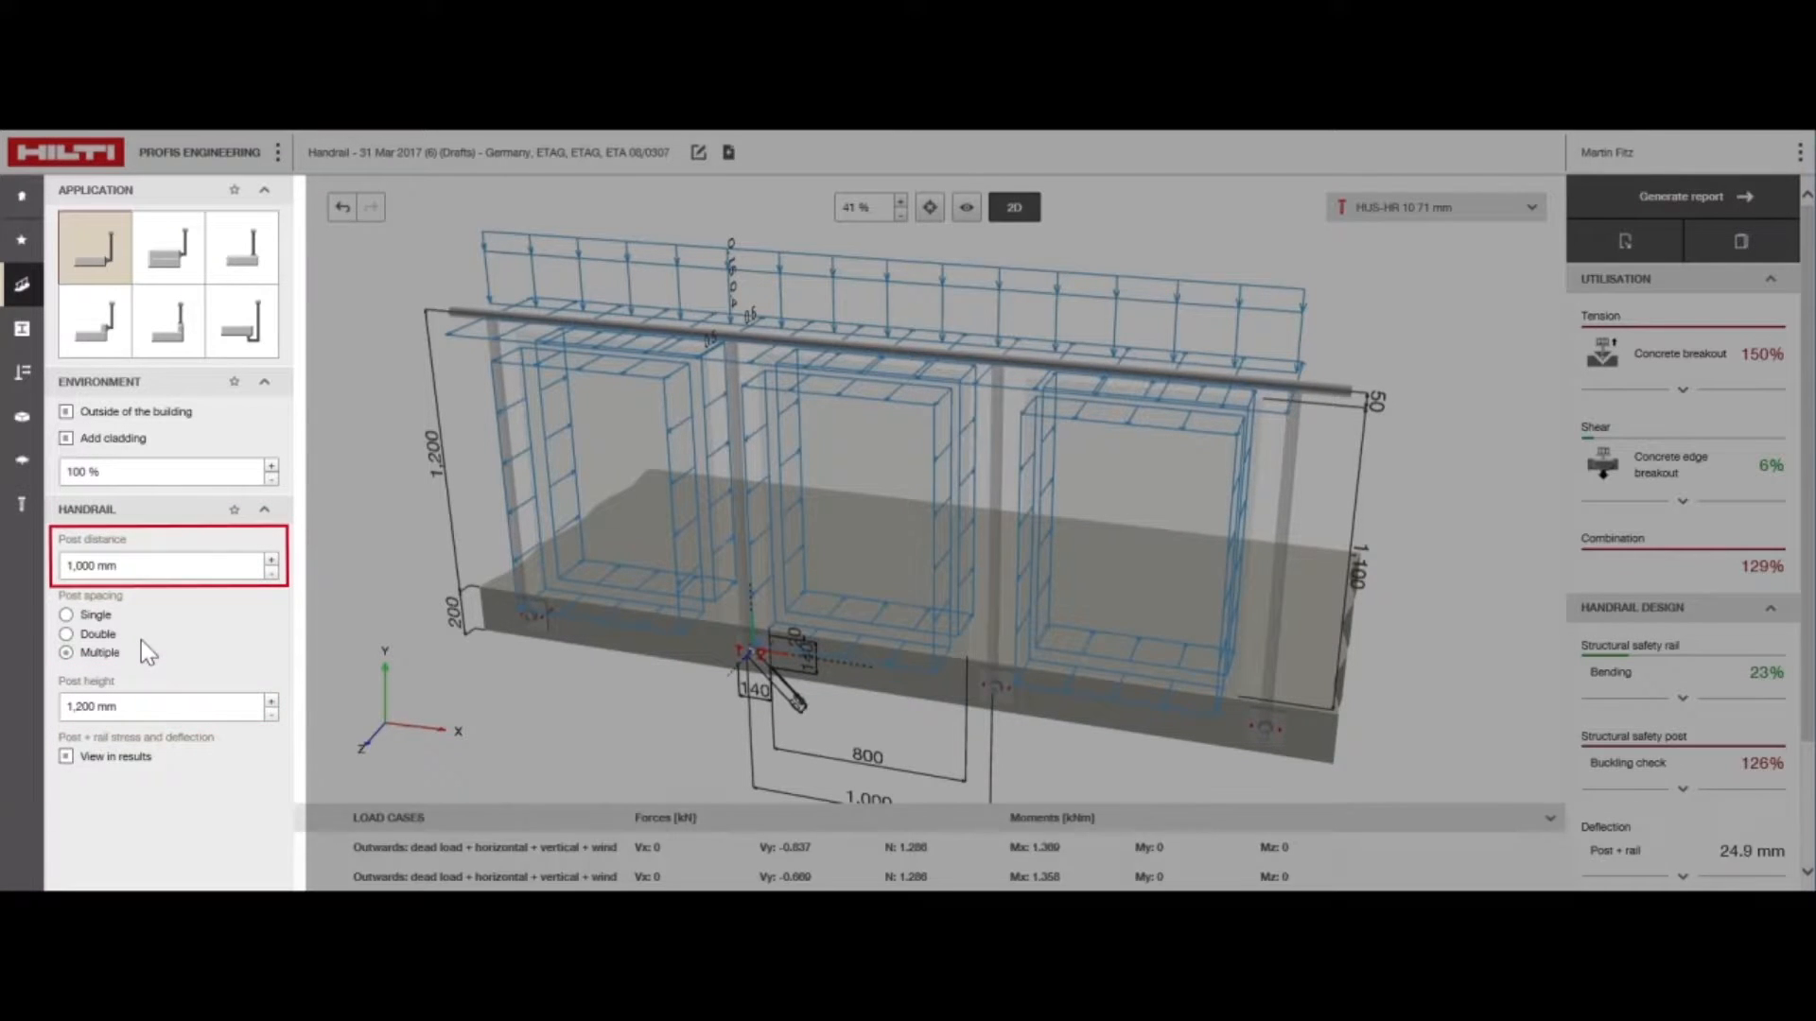
left_click(85, 706)
left_click_drag(85, 706, 73, 715)
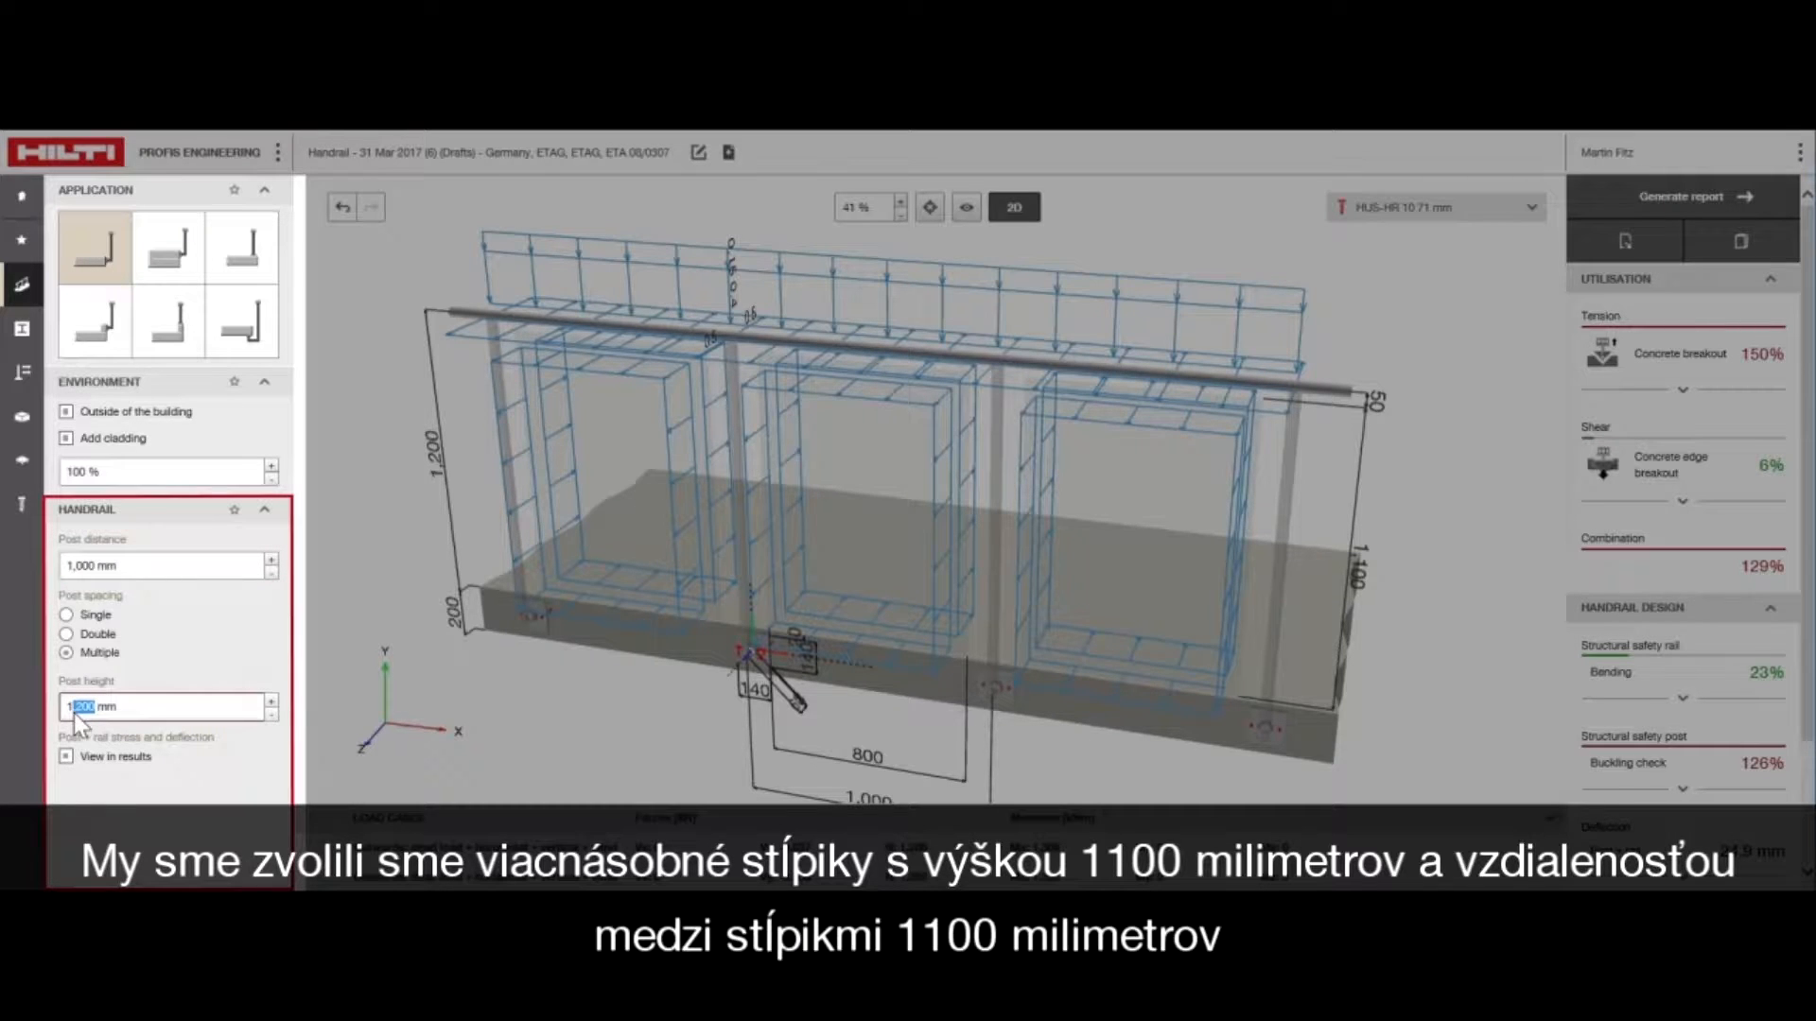
type("1,")
type("00")
left_click(83, 566)
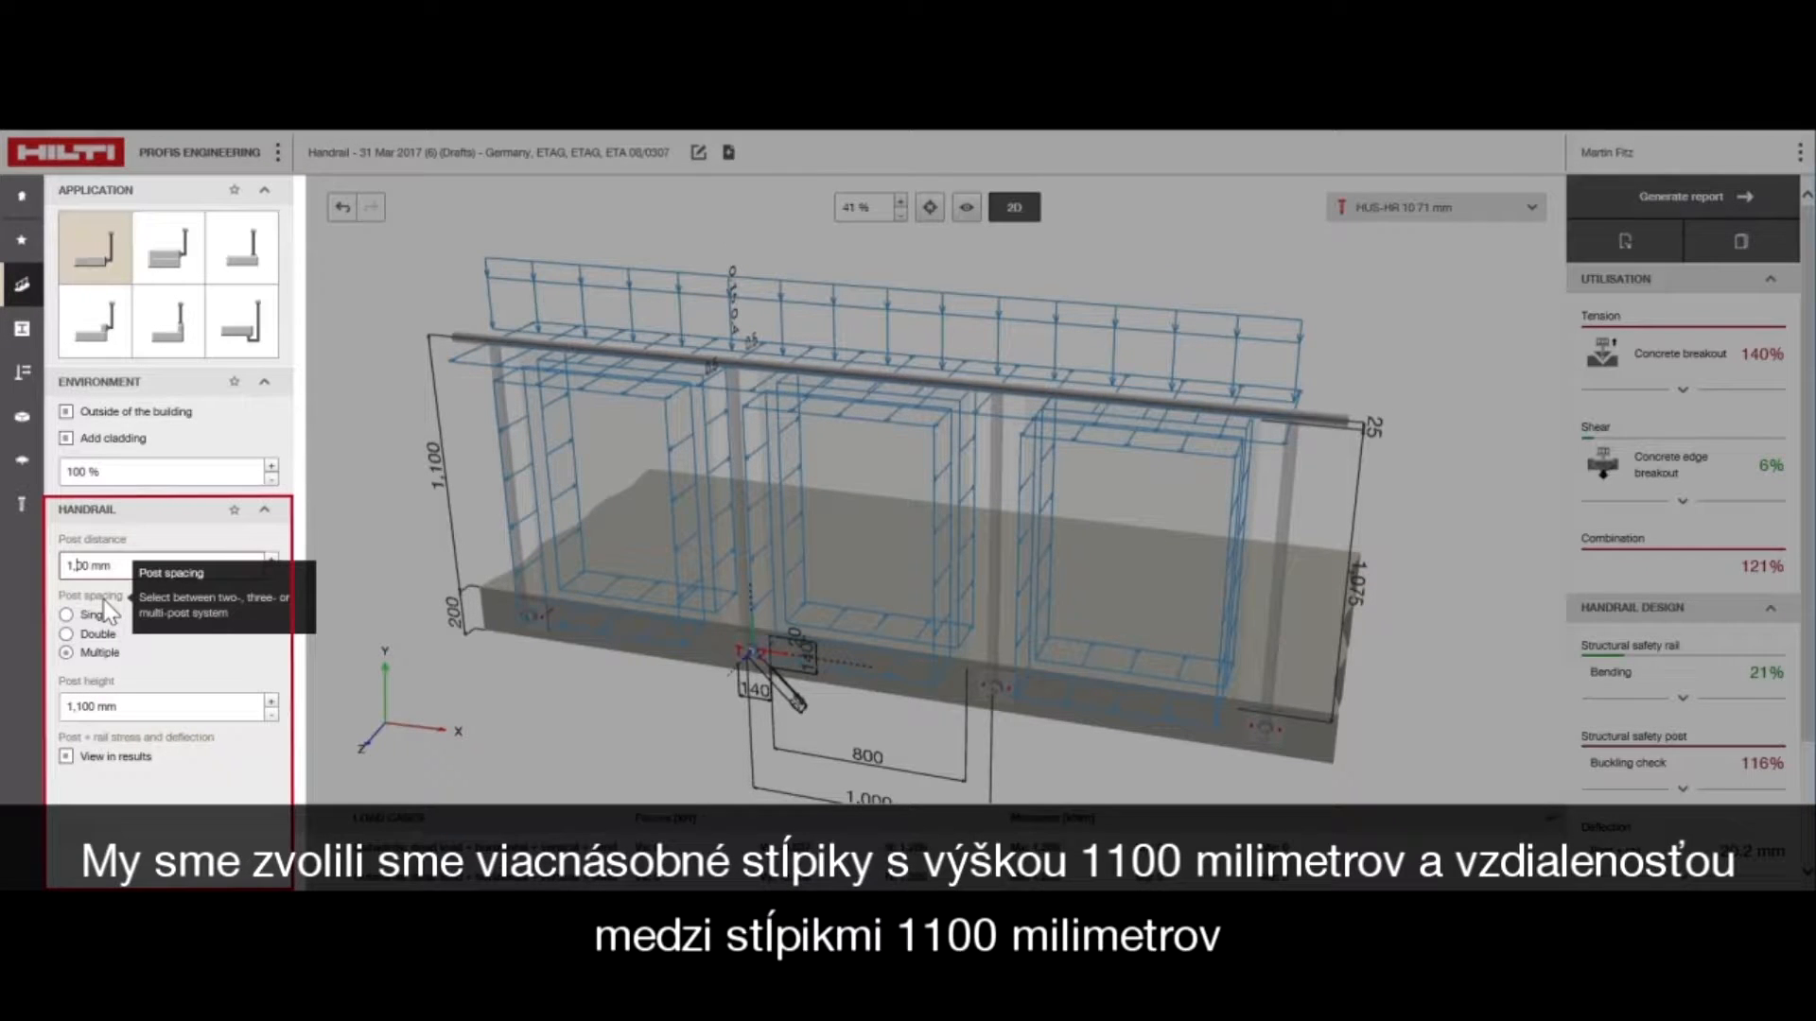
type("1")
key("Return")
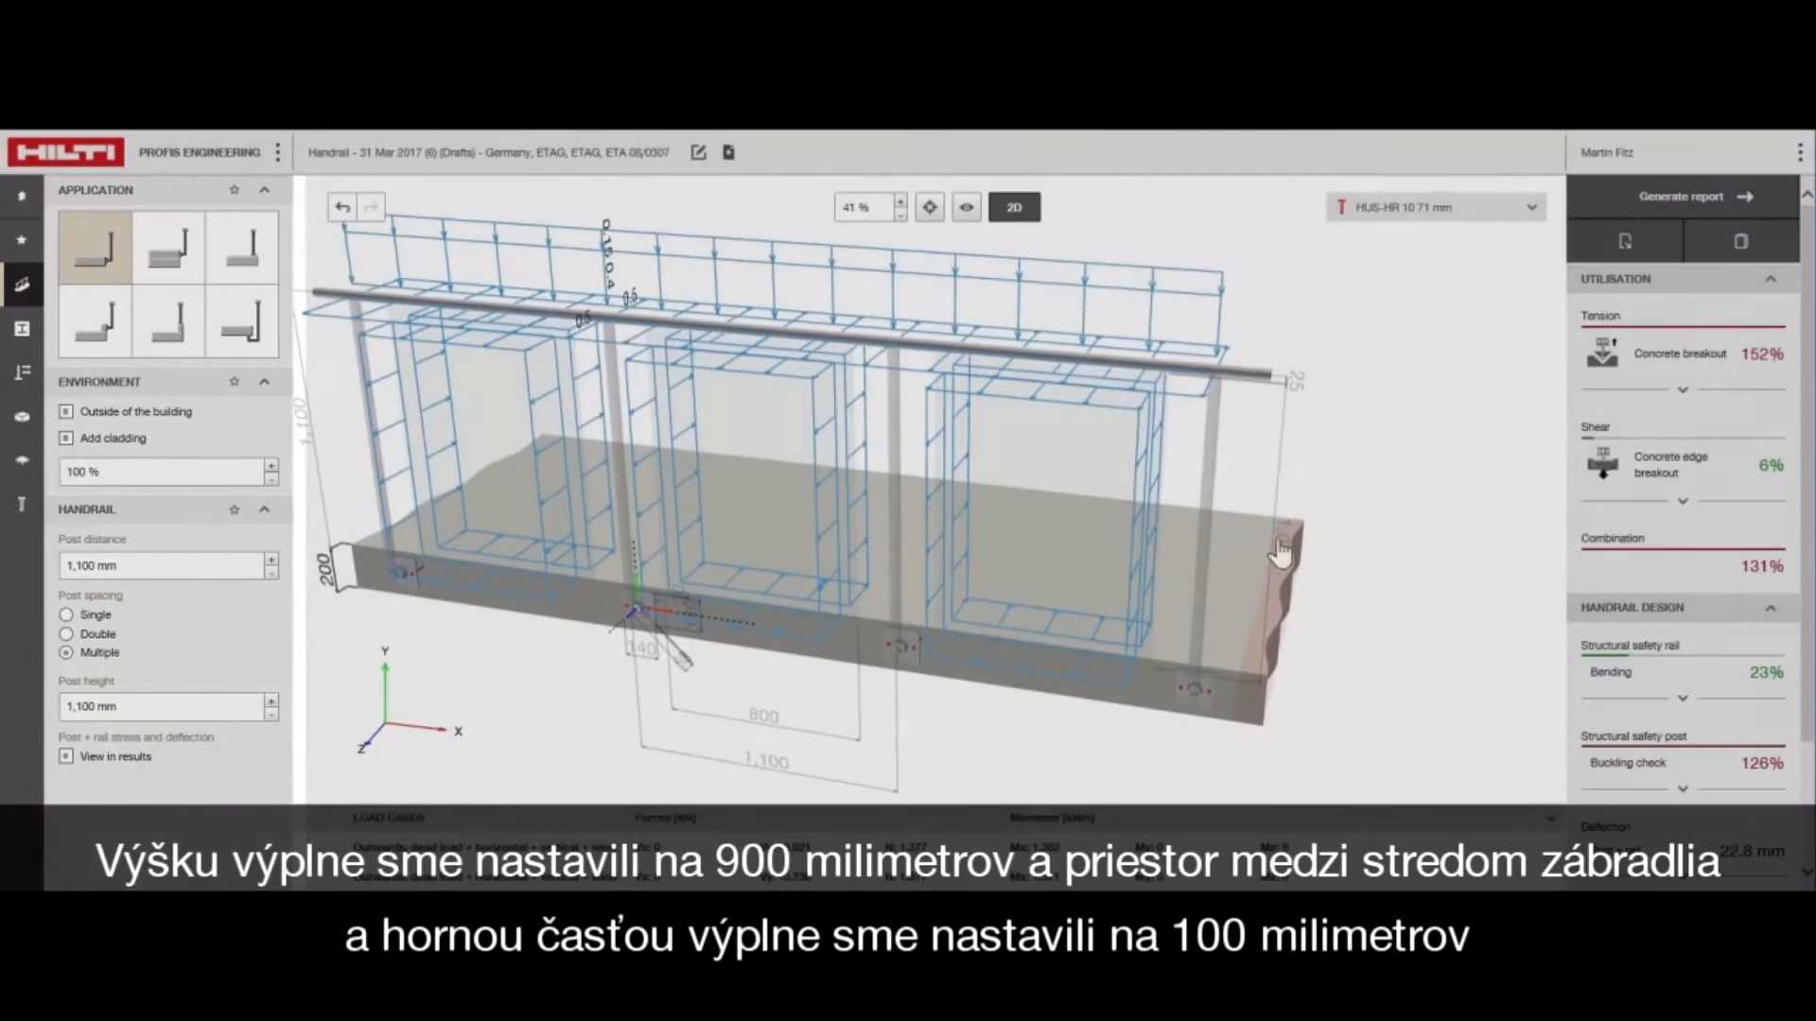
Set the infill height to 900 mm and the gap between the handrail and the infill's upper edge to 100 mm
left_click(1281, 554)
type("1075")
key("Return")
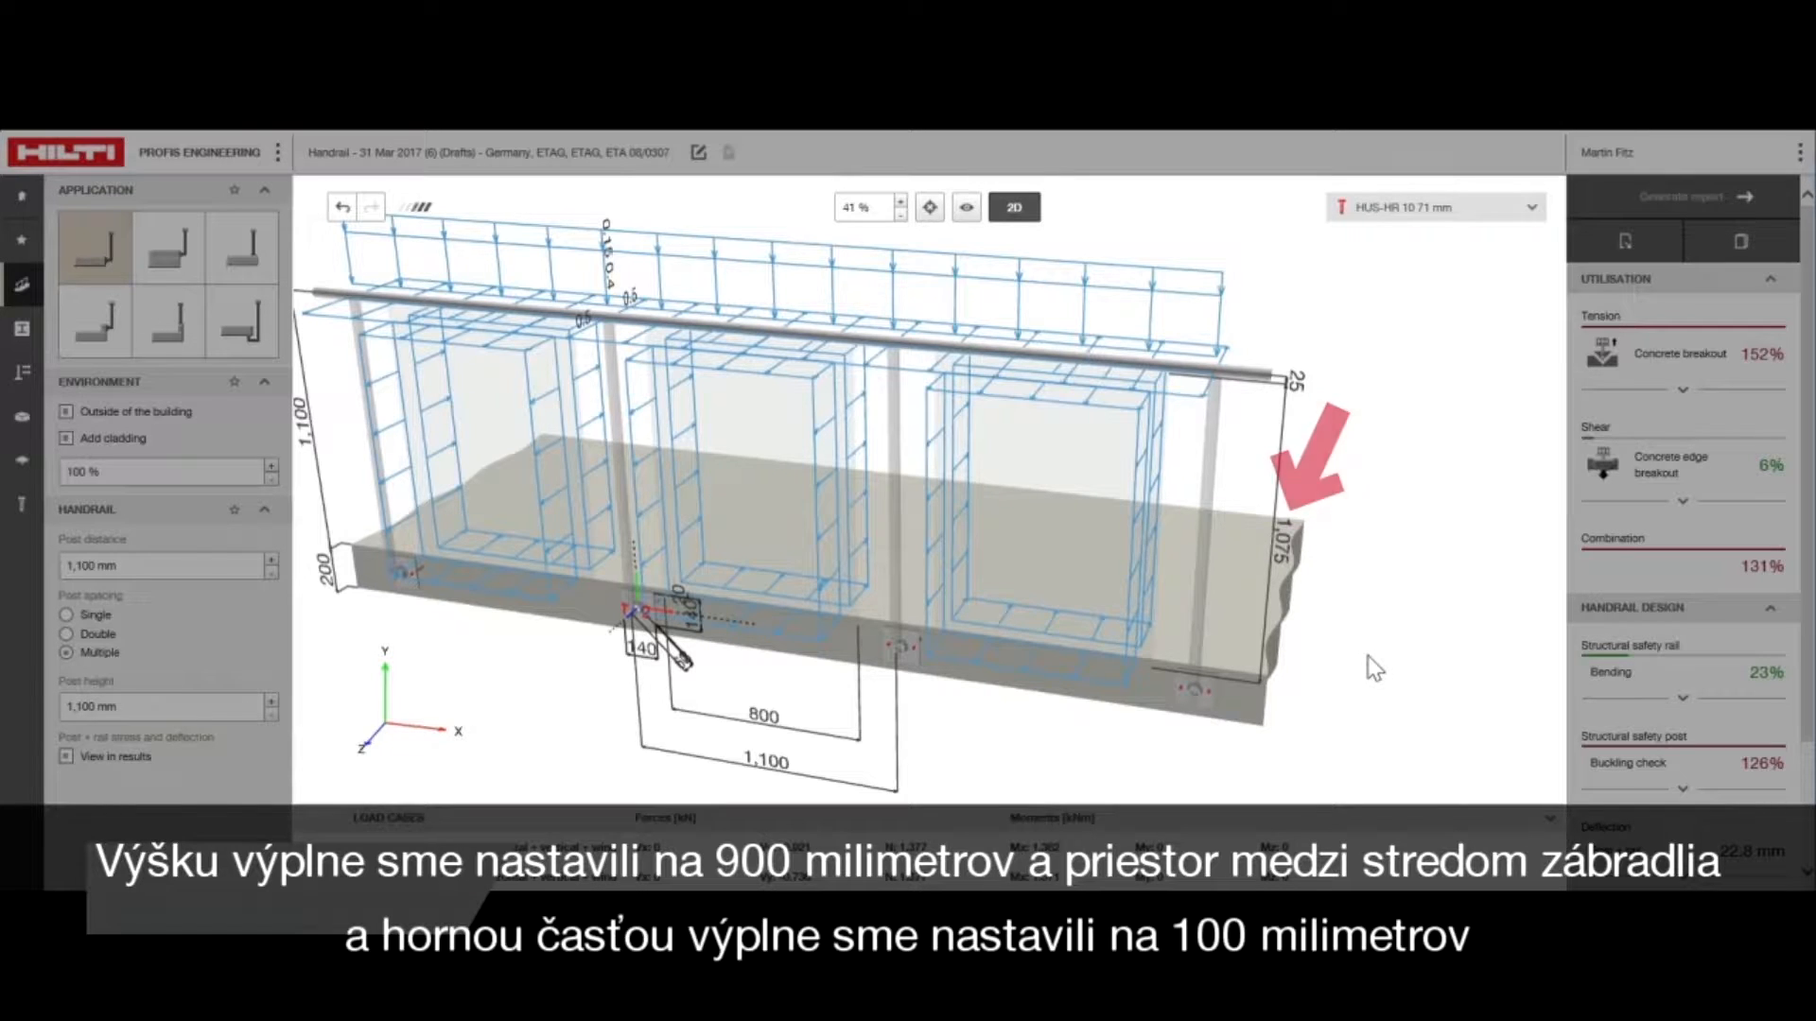
left_click(1296, 390)
type("1")
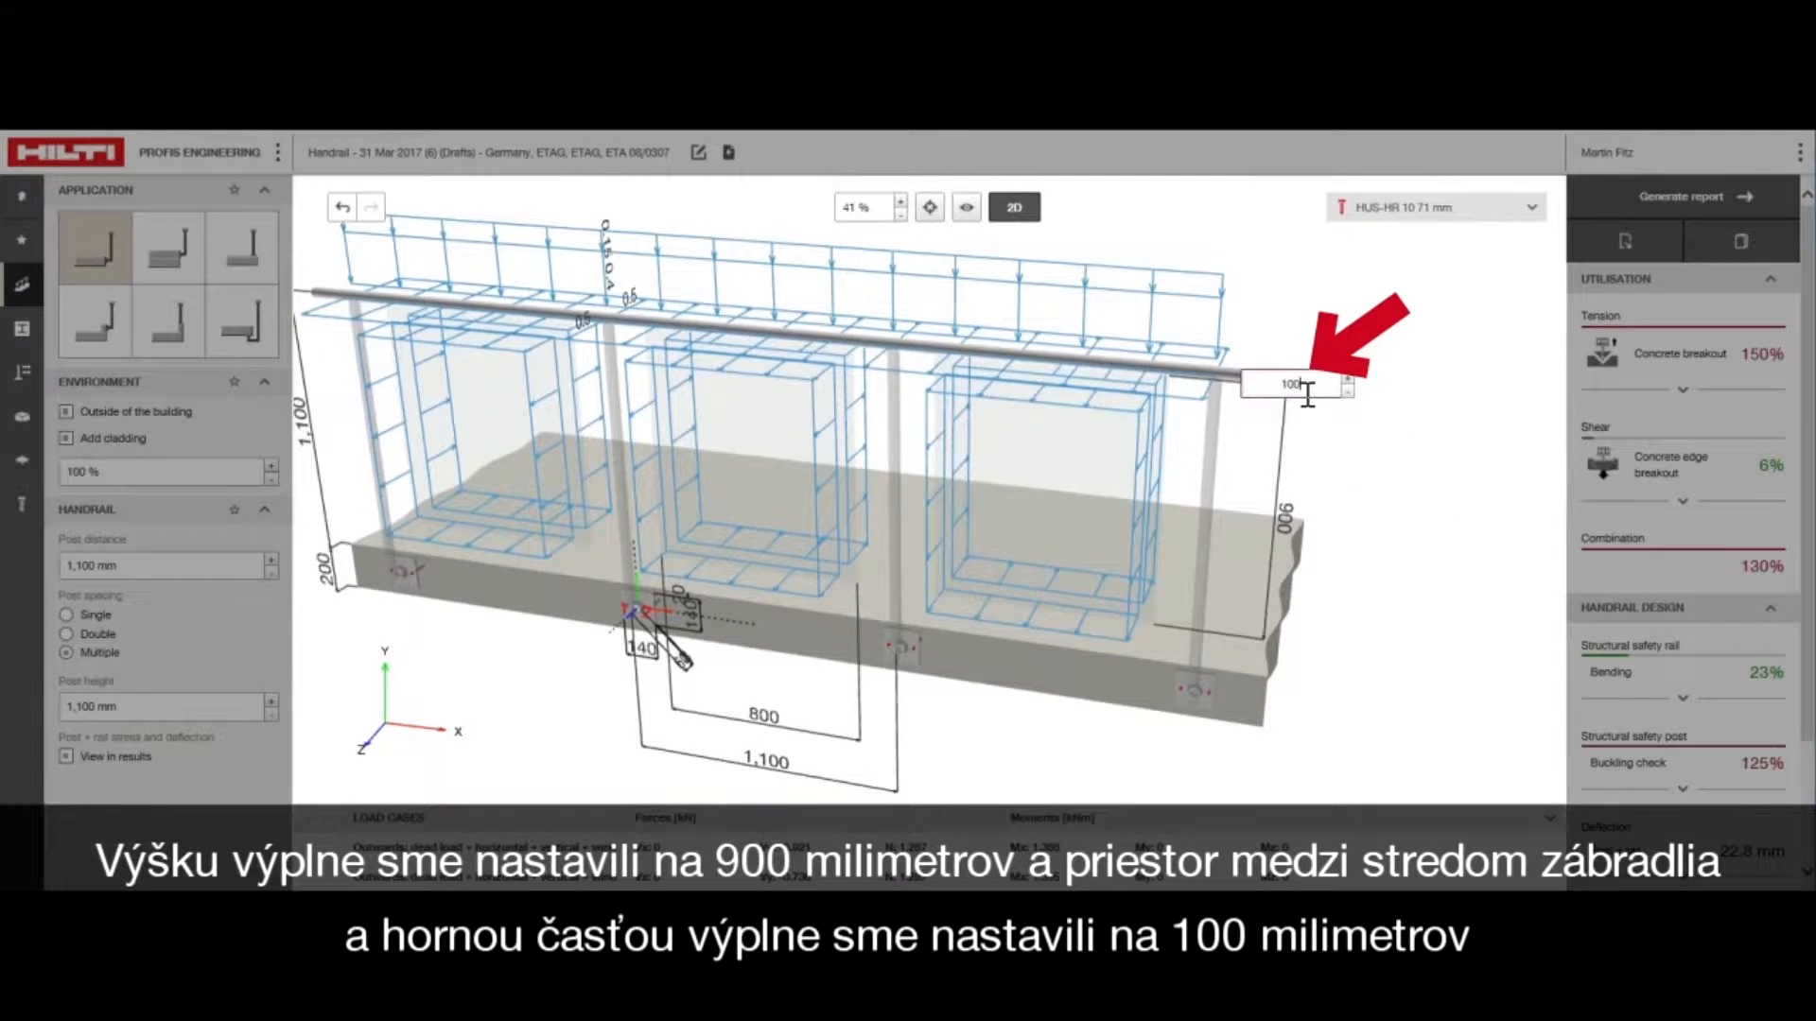
type("00")
key("Return")
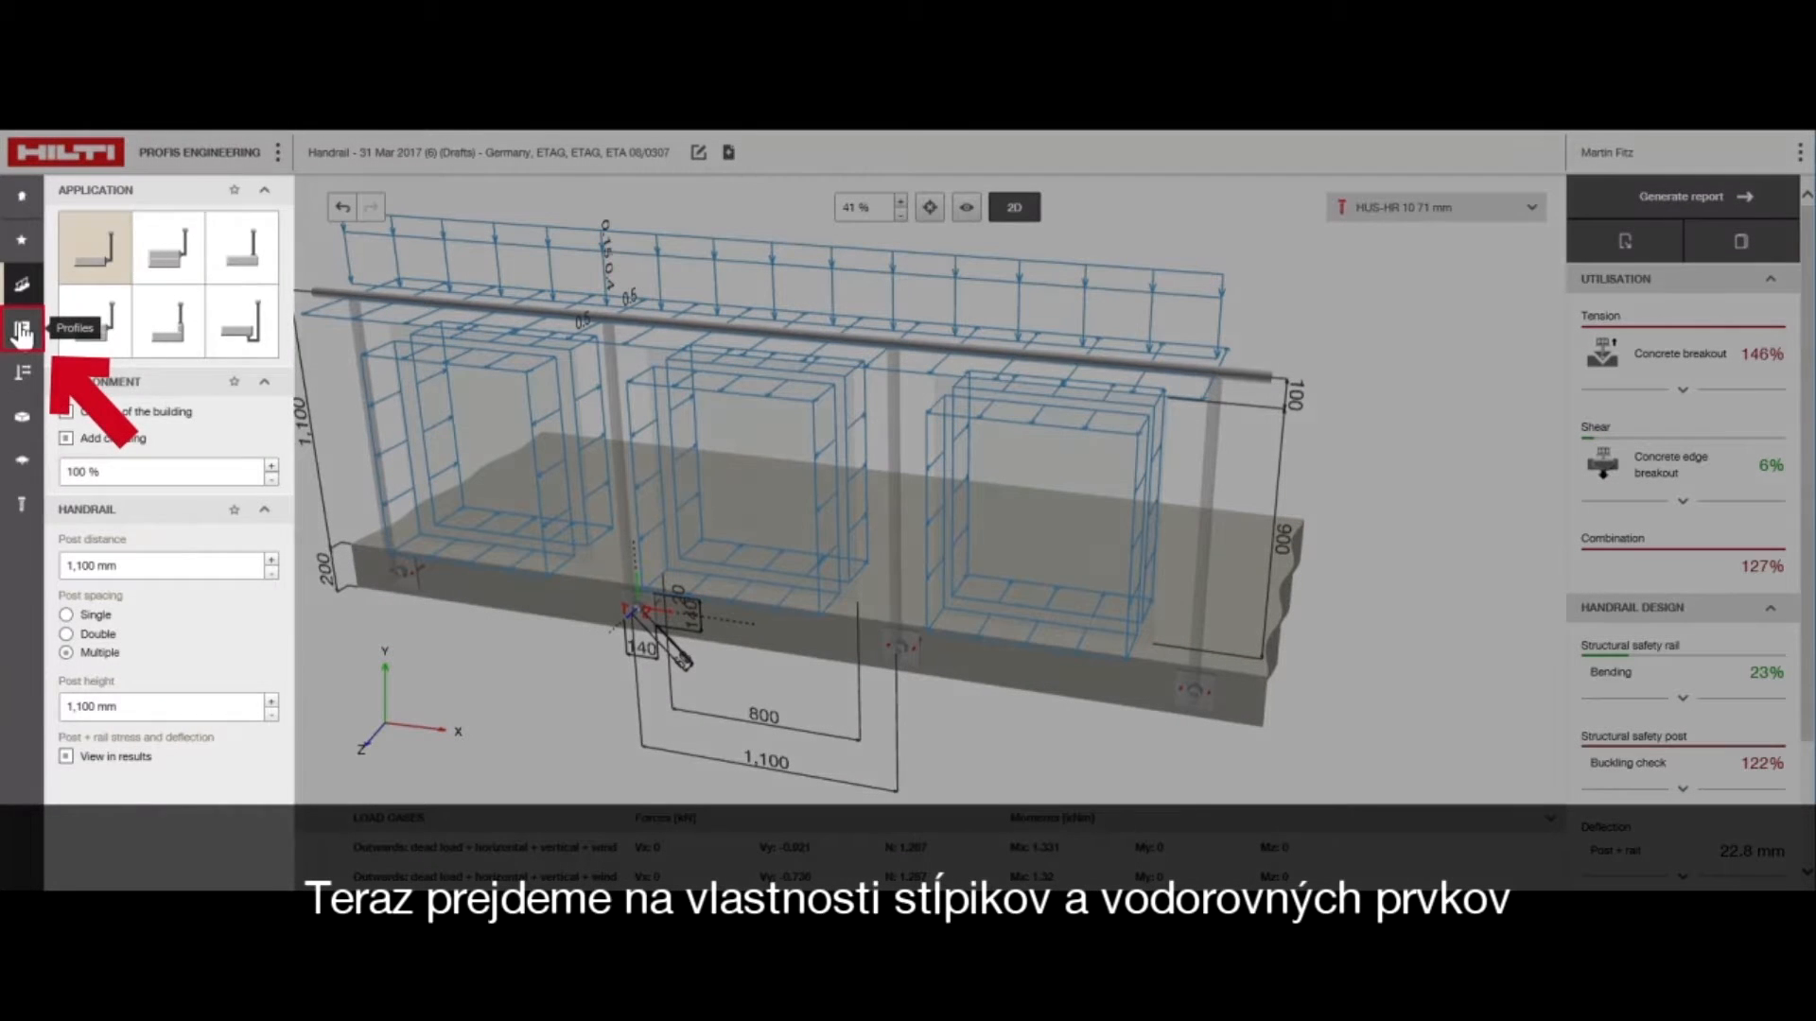
Review the post and rail profile settings and the available load categories, keeping the Private category
left_click(21, 331)
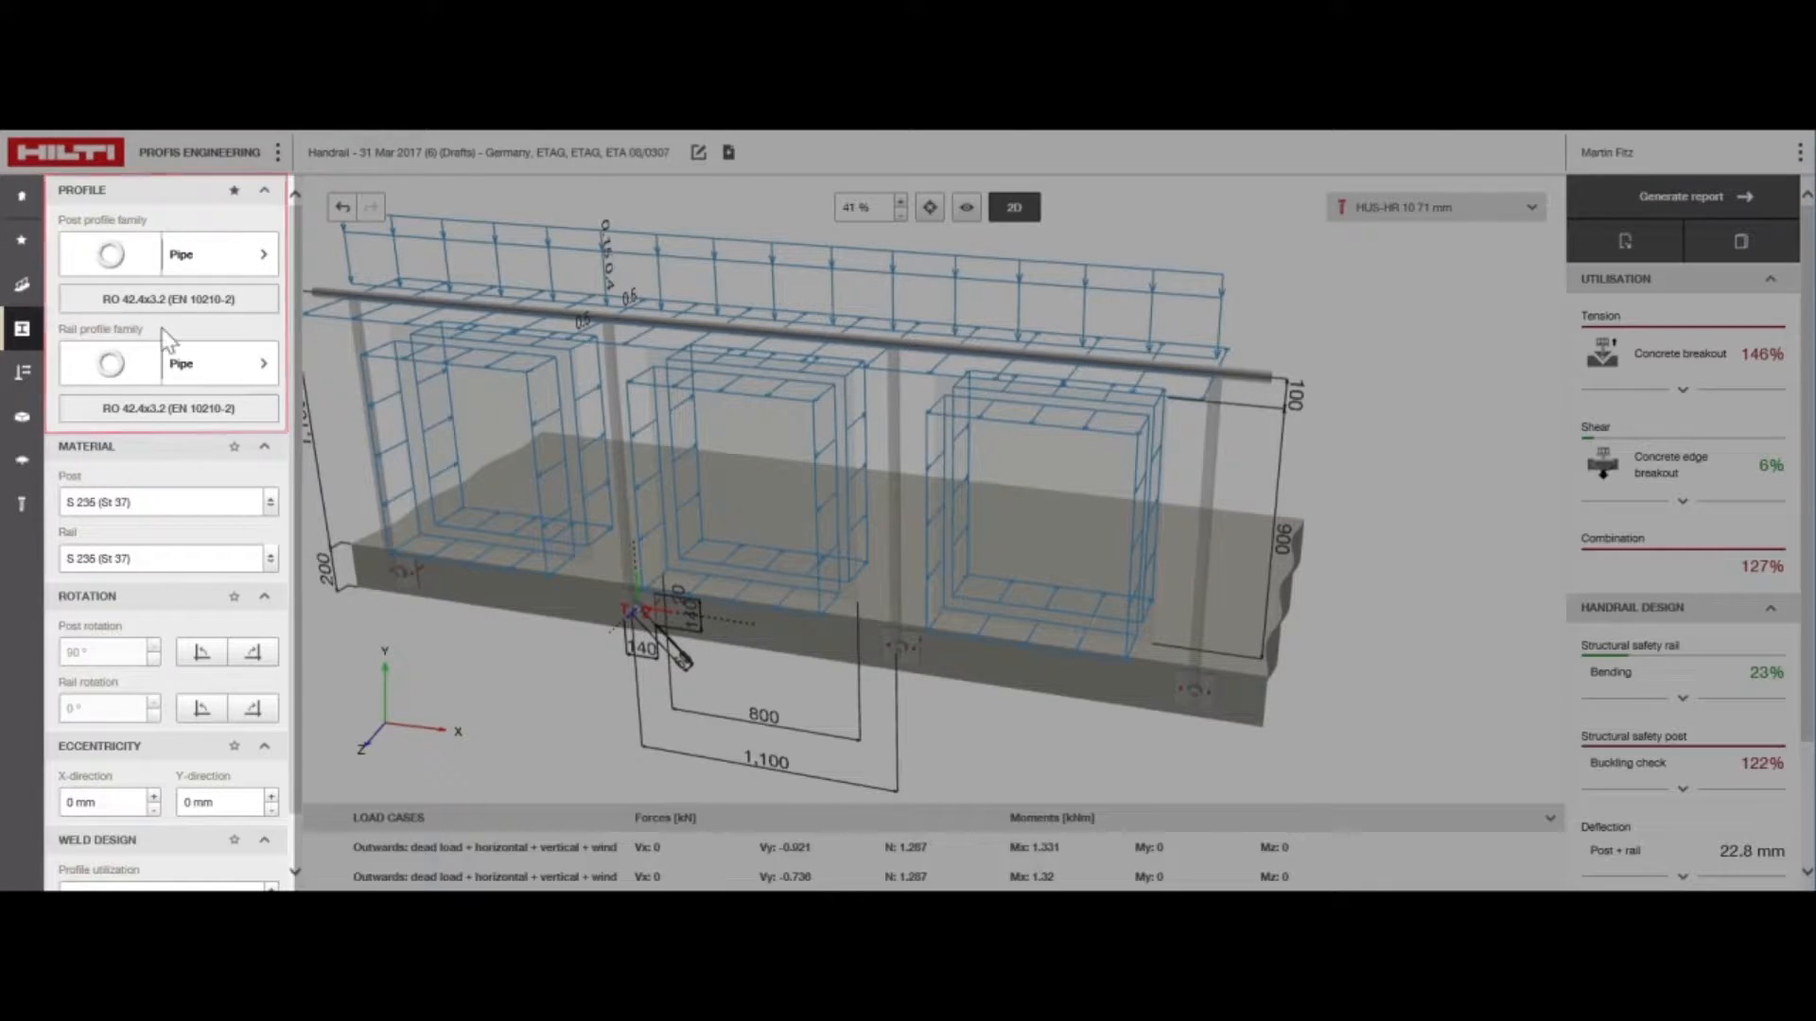
left_click(23, 372)
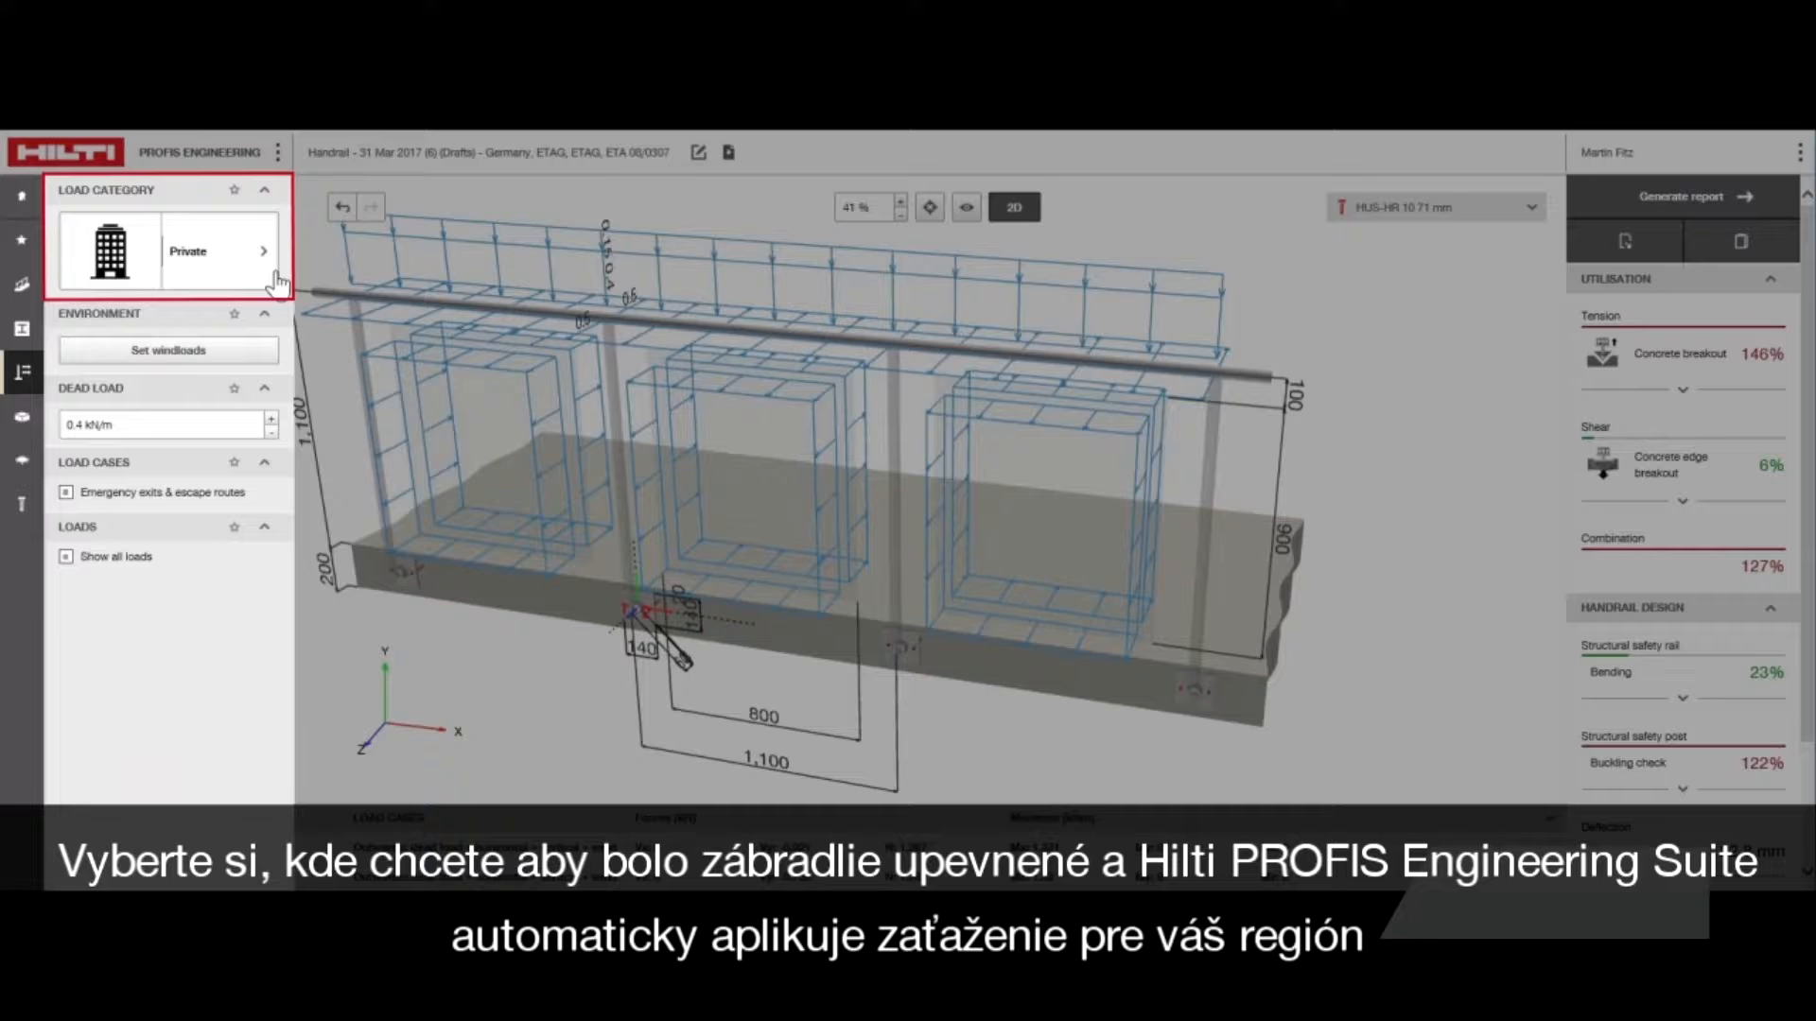
left_click(277, 278)
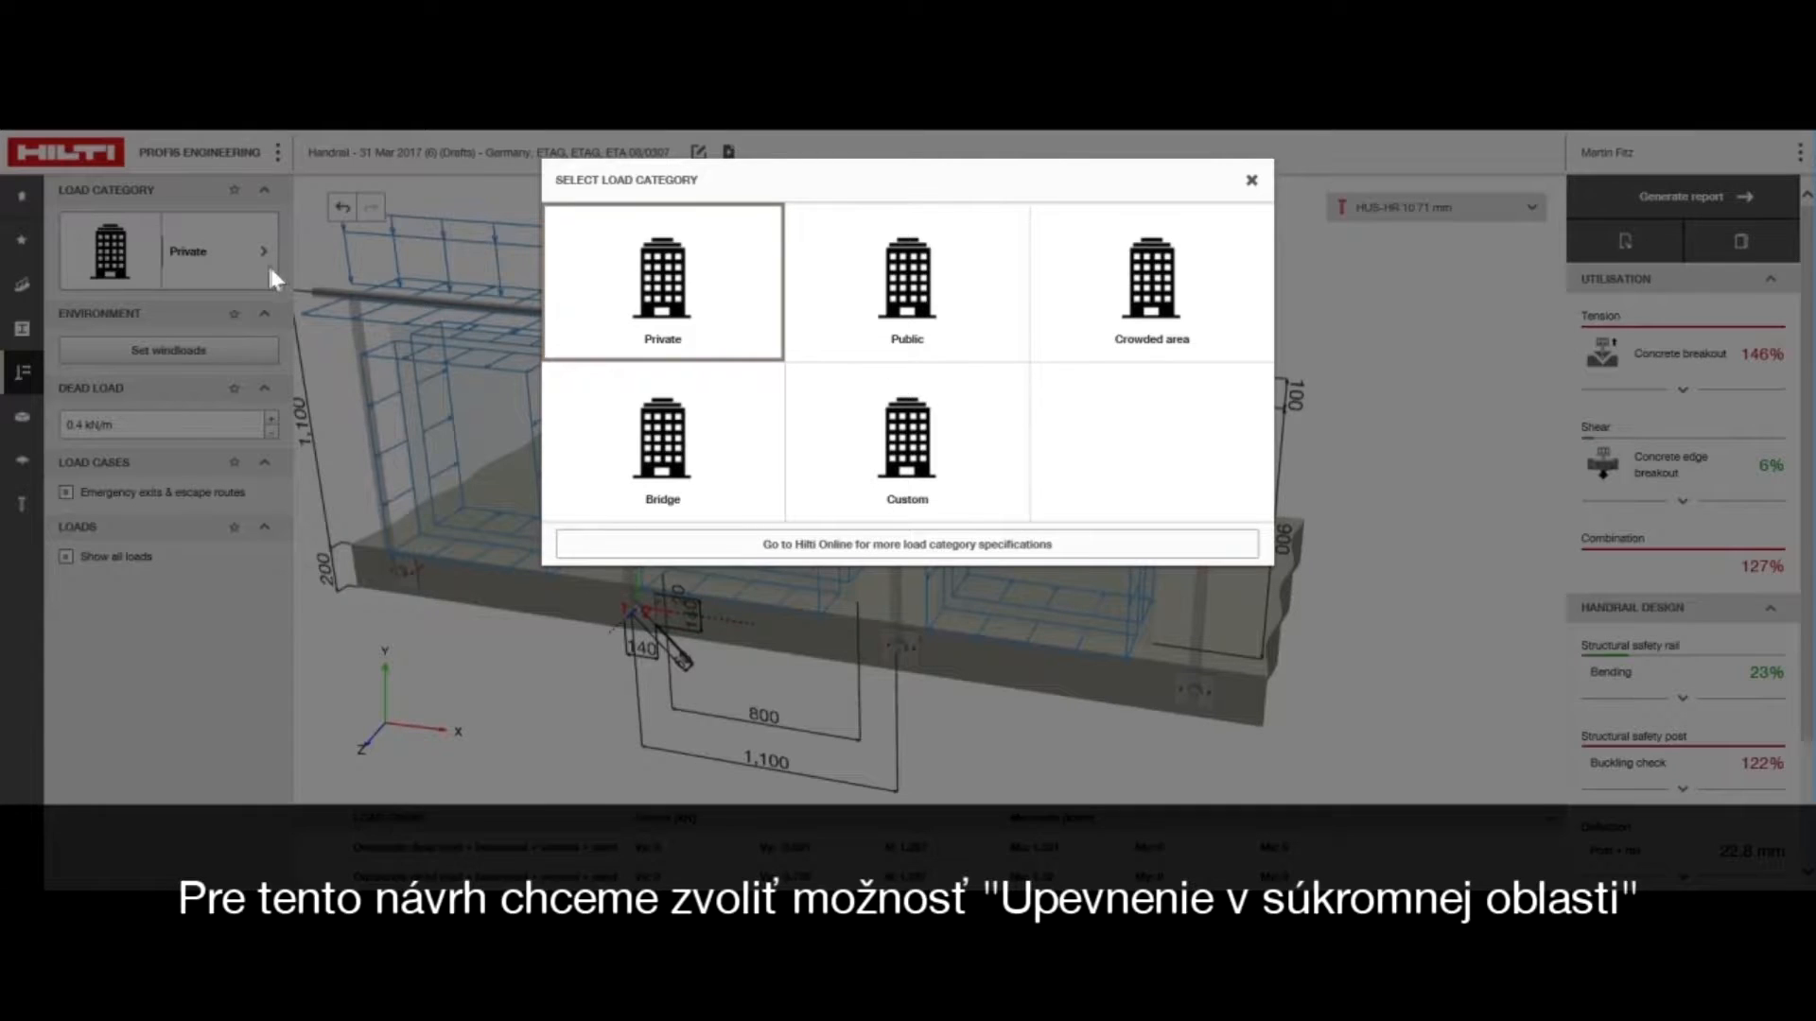
left_click(486, 325)
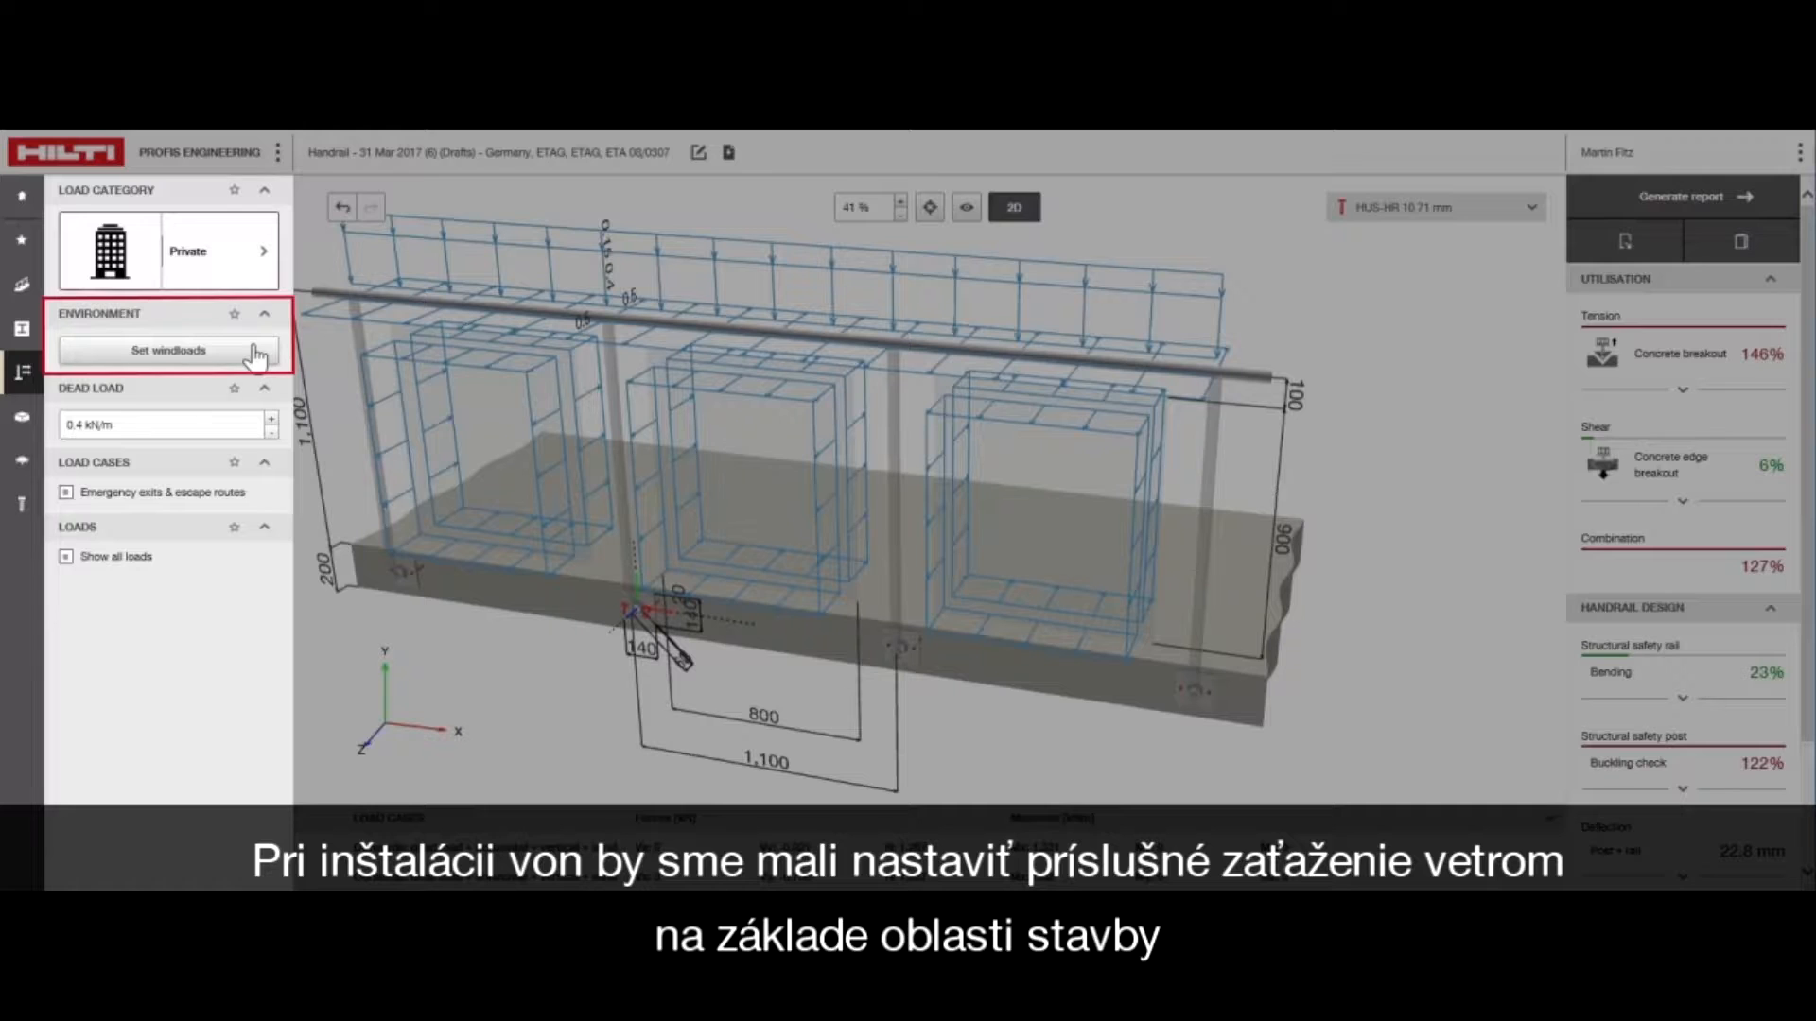
Open the wind load options and examine the enlarged wind zone map of Germany
left_click(253, 352)
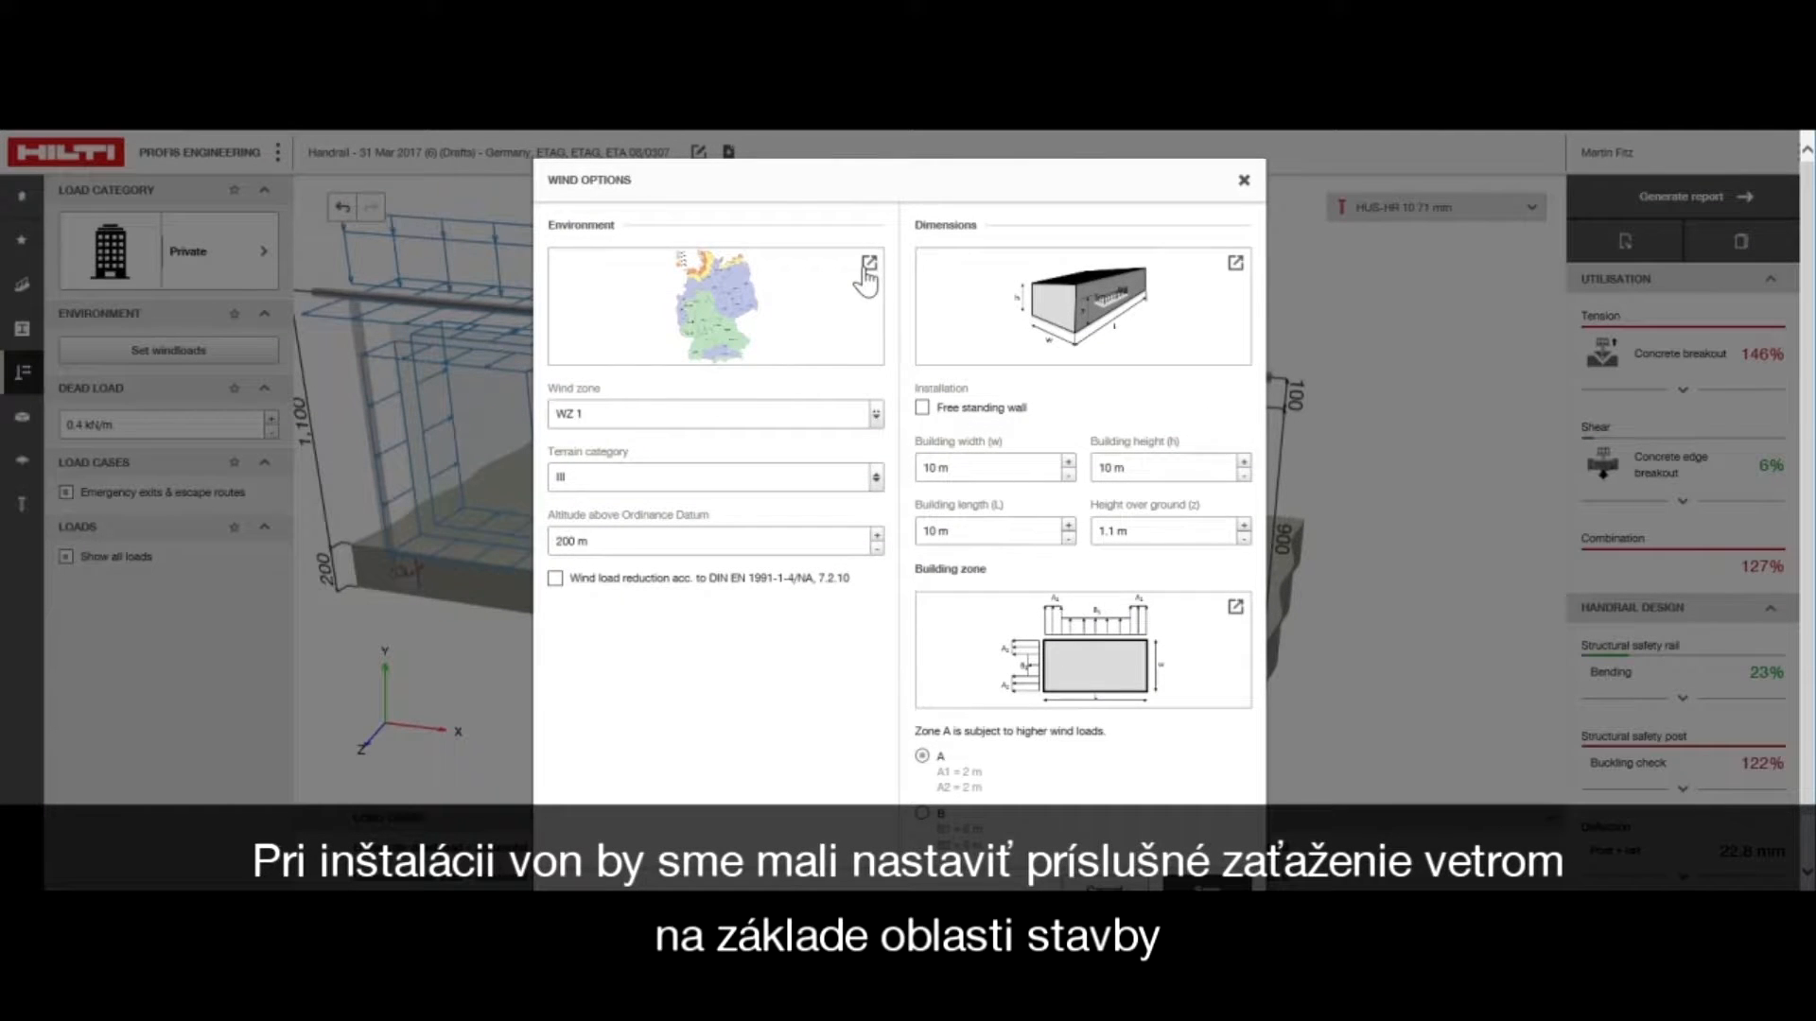
left_click(868, 270)
scroll(1166, 276, "down", 2)
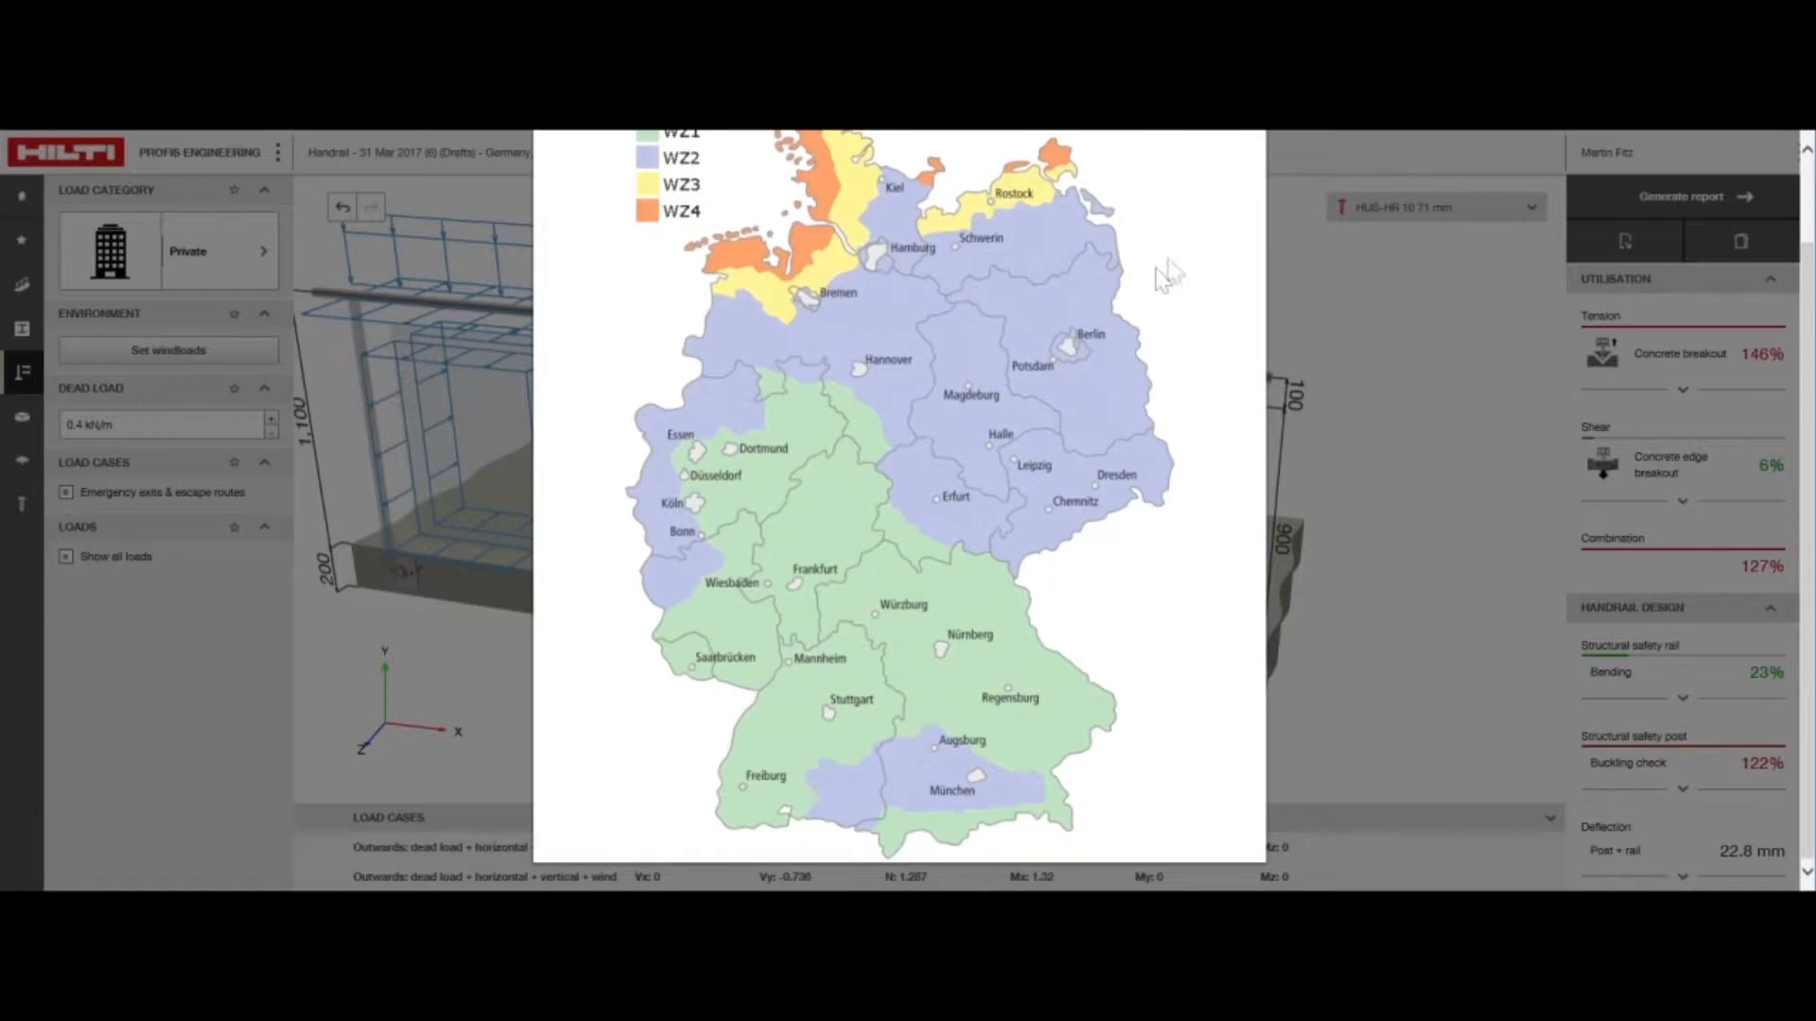
scroll(1166, 277, "up", 2)
left_click(1240, 183)
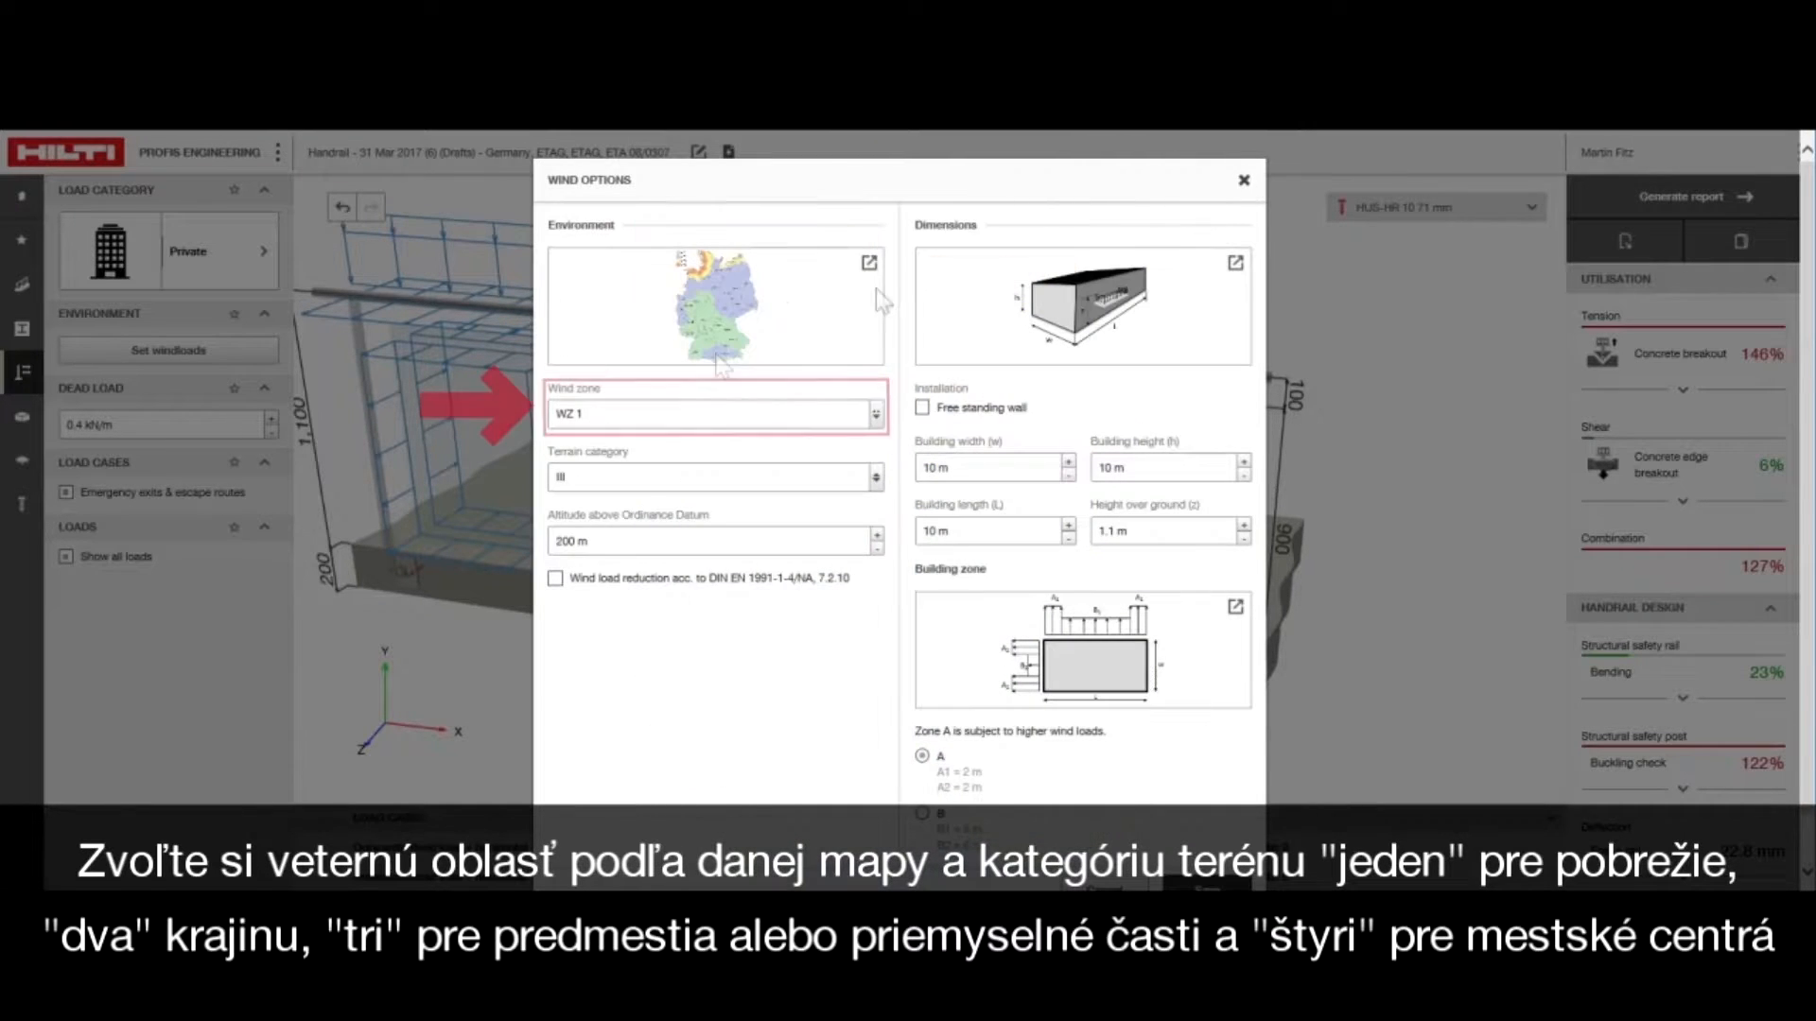
Choose wind zone WZ 1 and terrain category III for the wind load environment
left_click(868, 476)
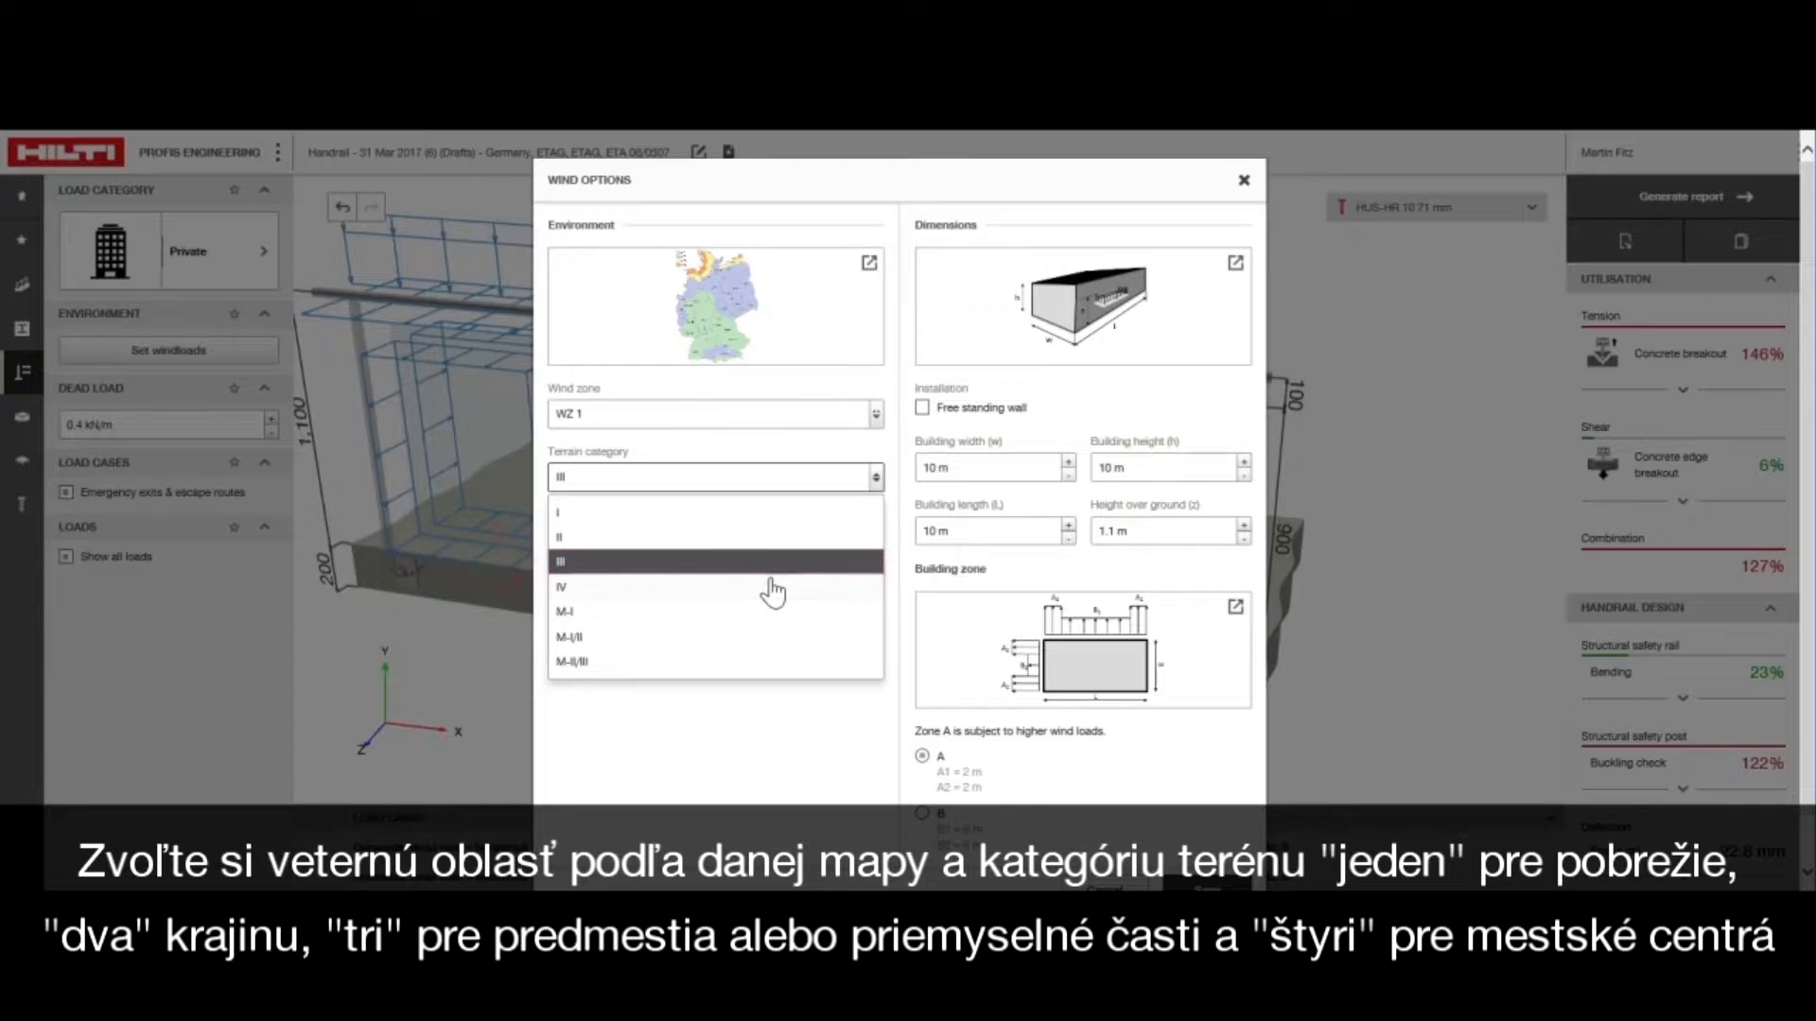
left_click(770, 564)
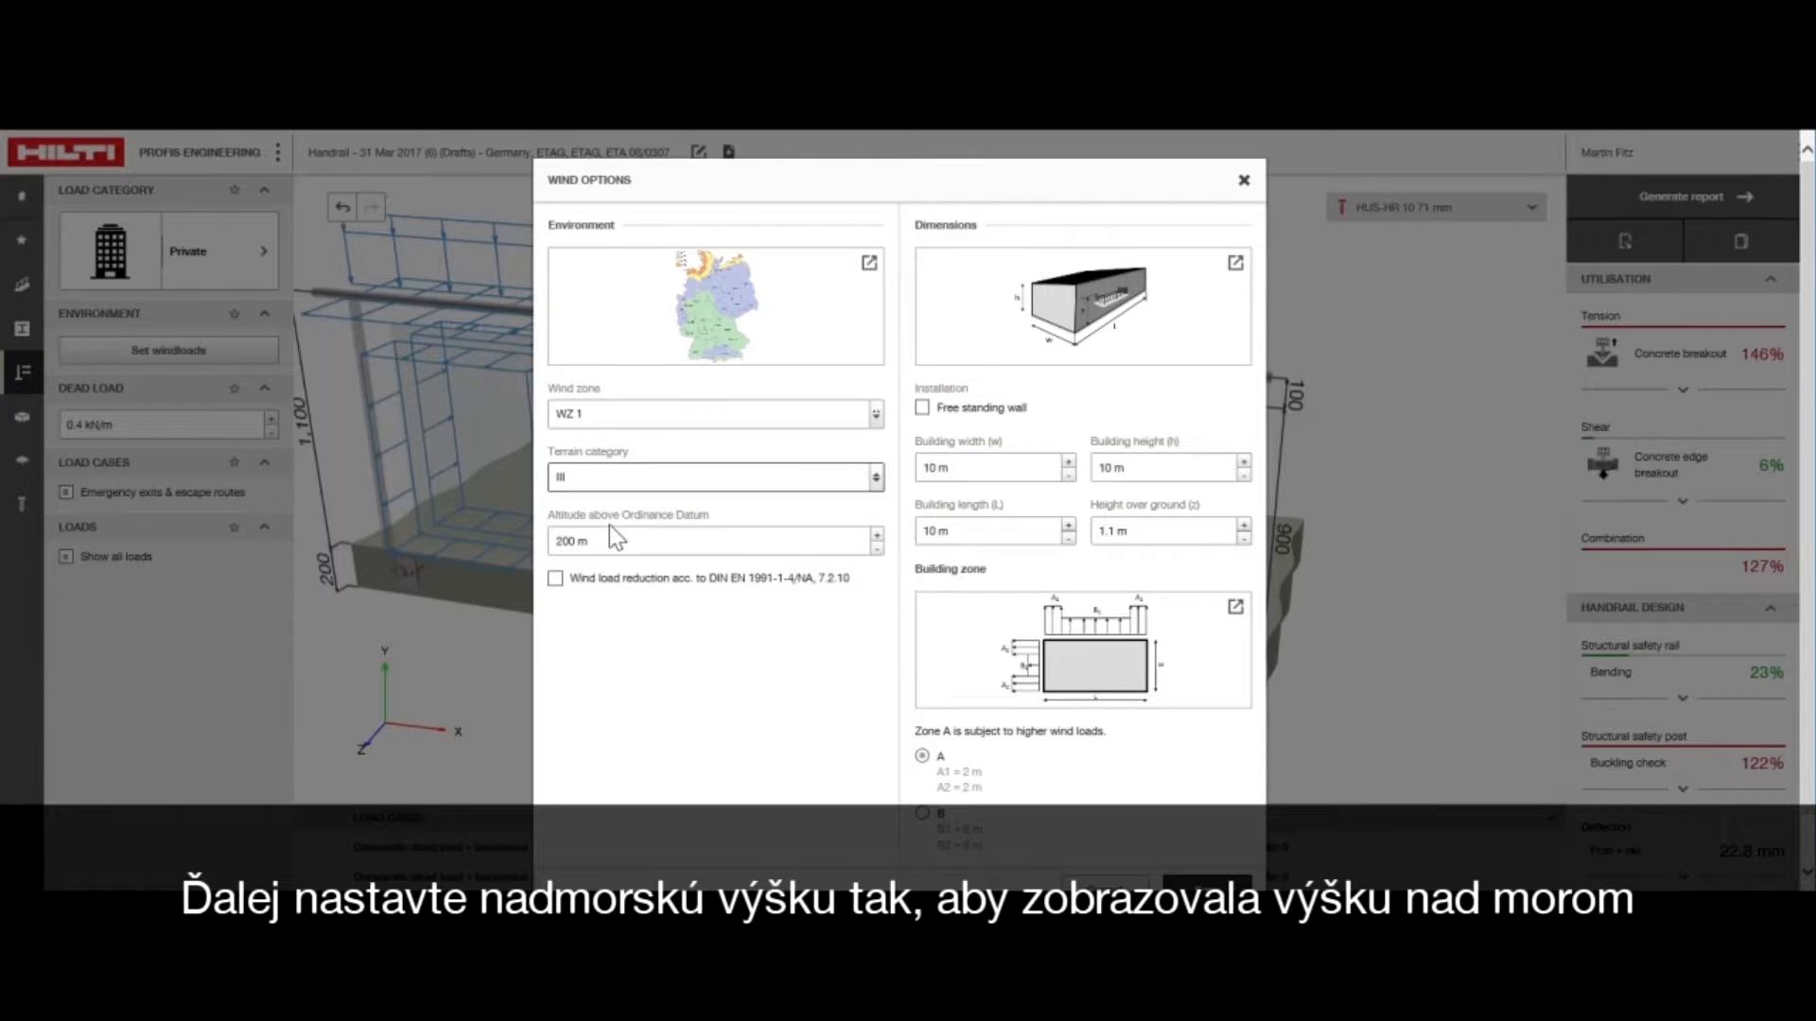
left_click(876, 416)
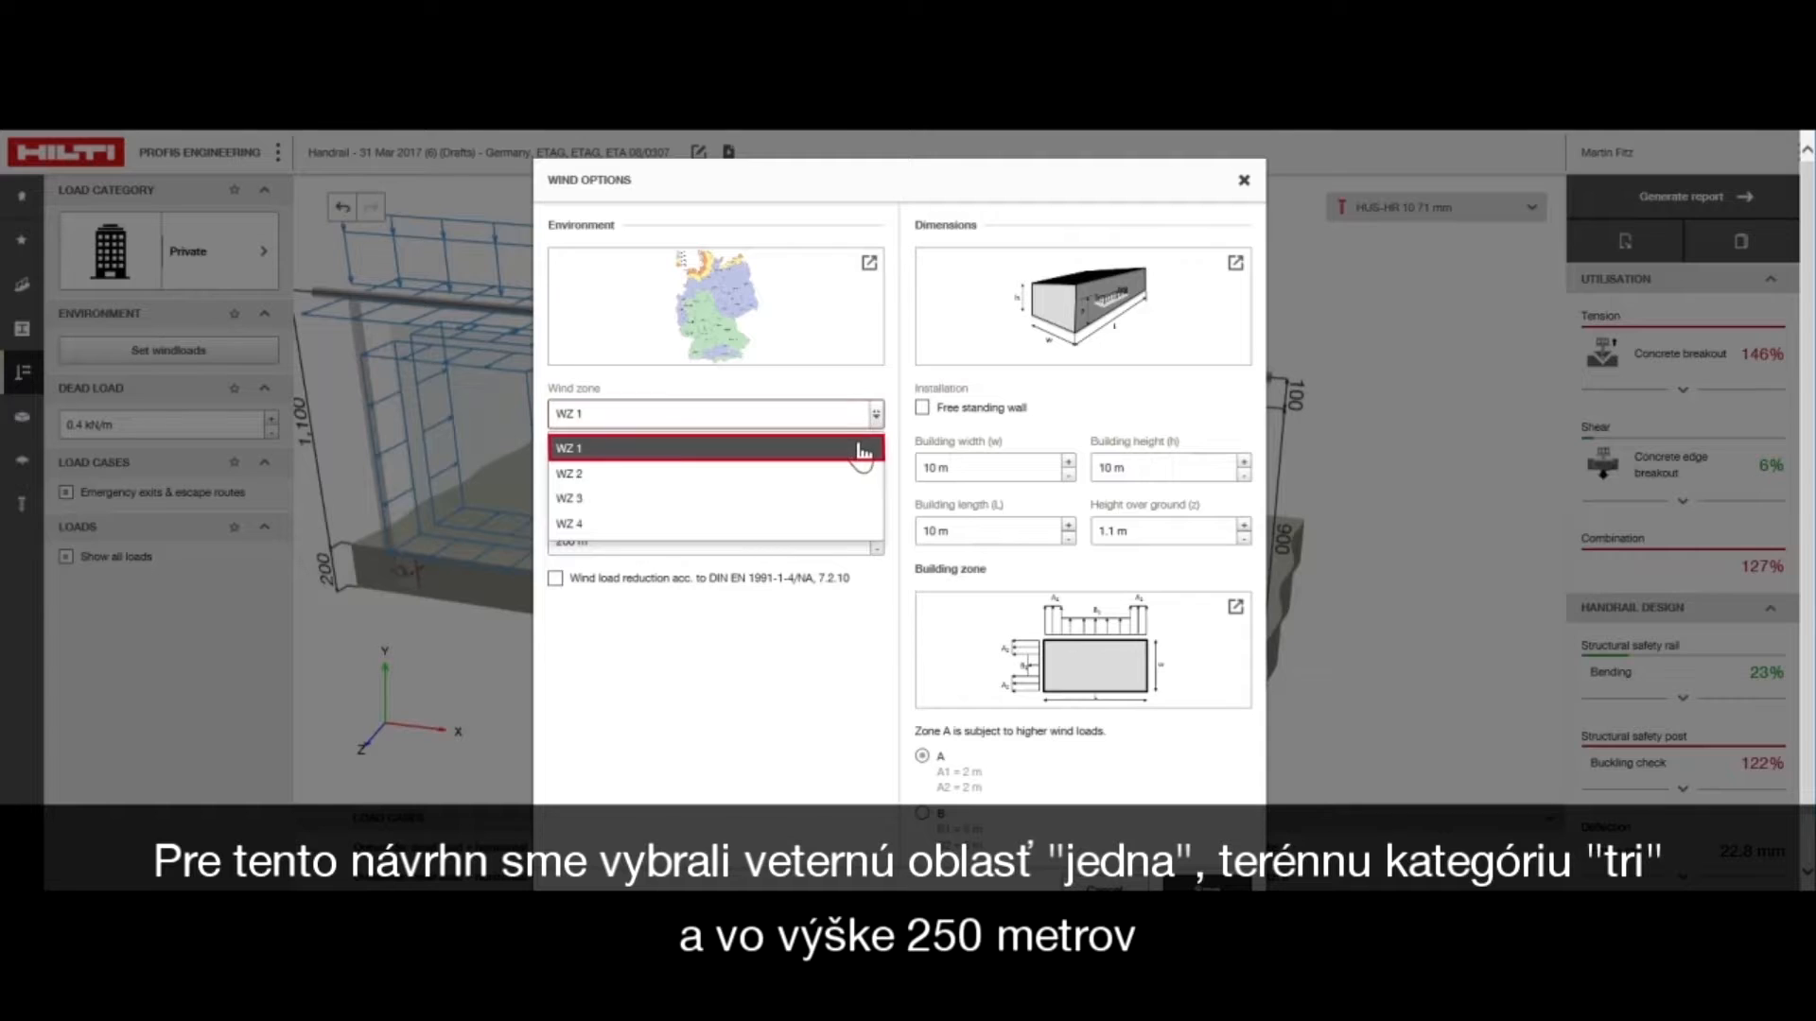
left_click(861, 443)
left_click(876, 489)
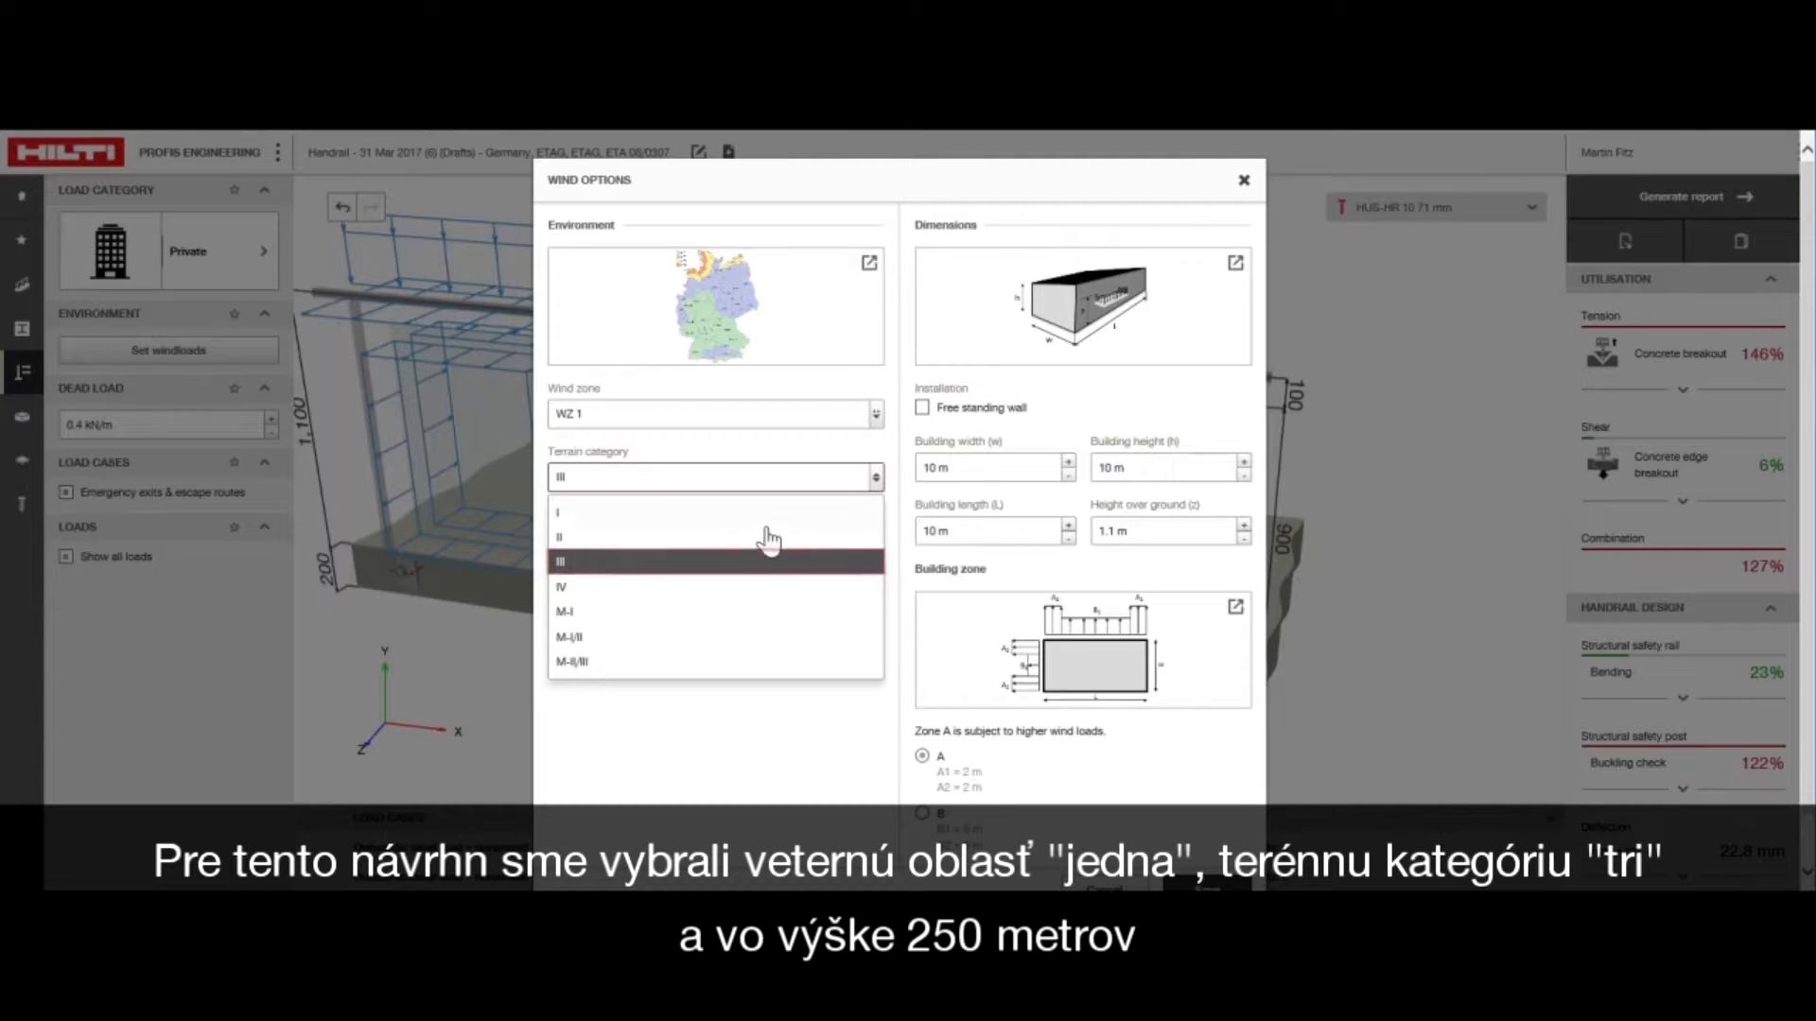
left_click(713, 565)
Set the altitude above Ordnance Datum to 250 m and enable wind load reduction according to DIN EN 1991-1-4/NA, 7.2.10
left_click(566, 541)
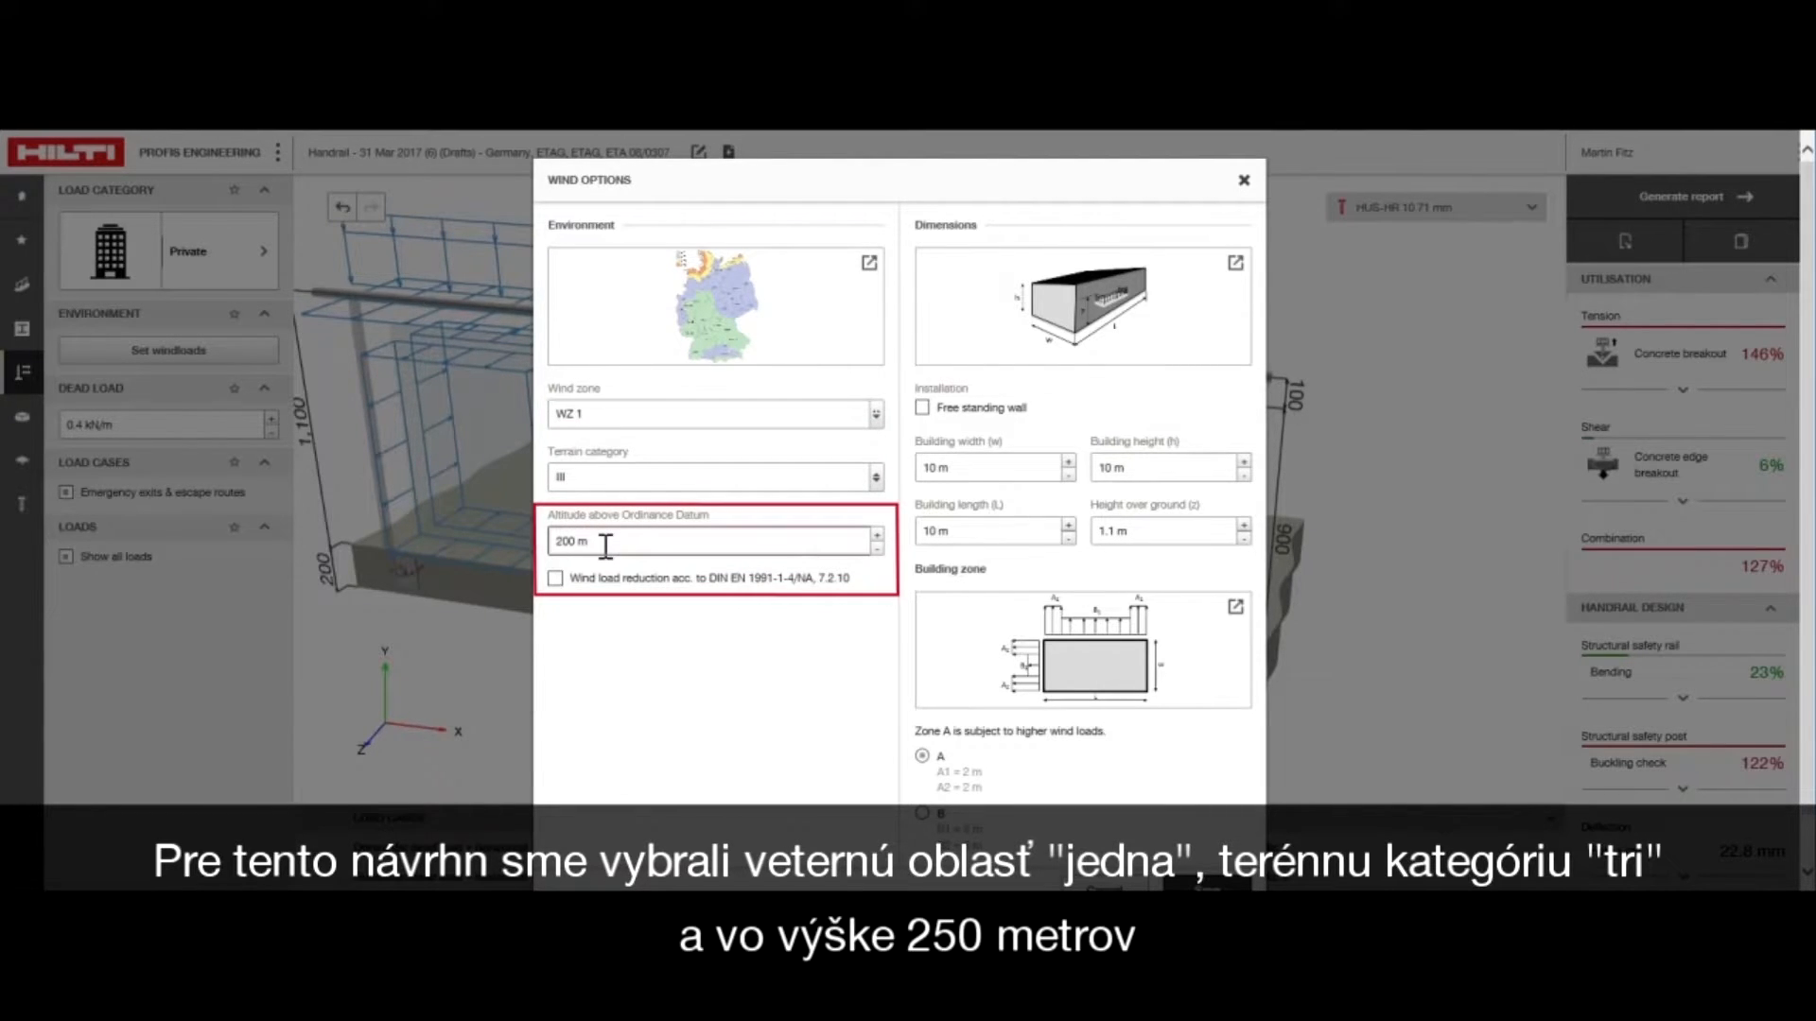
left_click(617, 608)
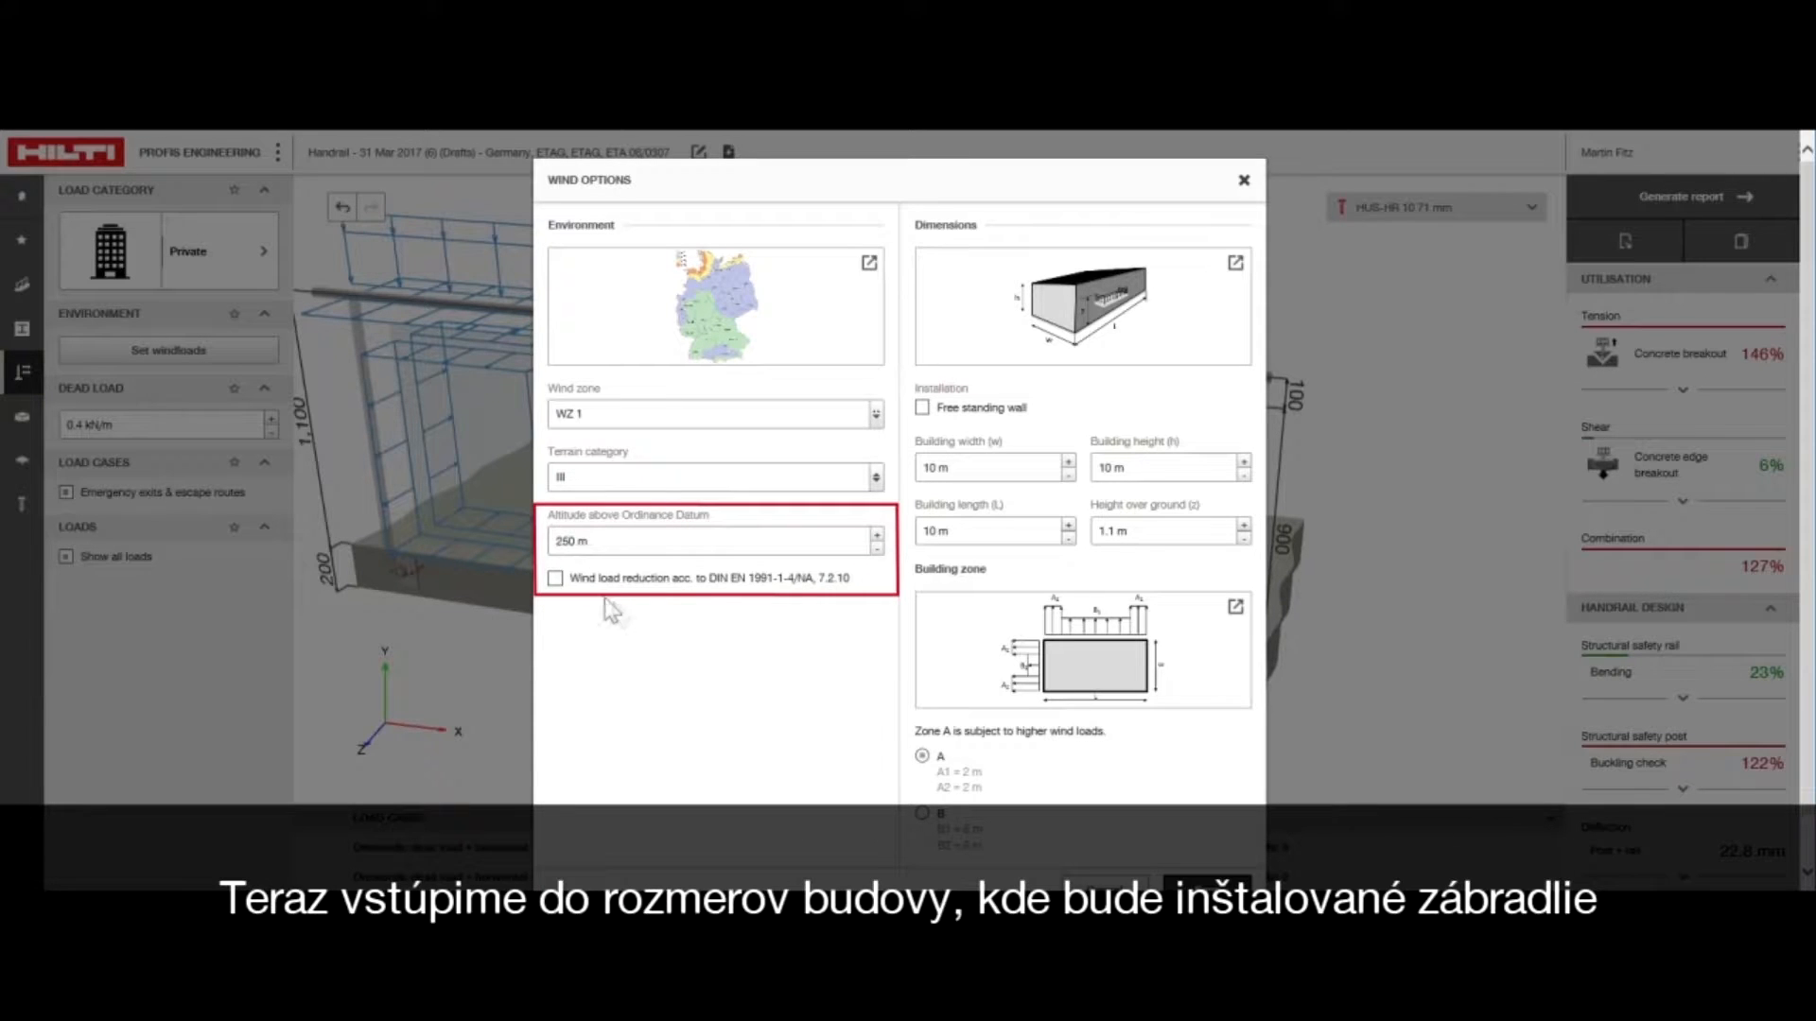
left_click(556, 580)
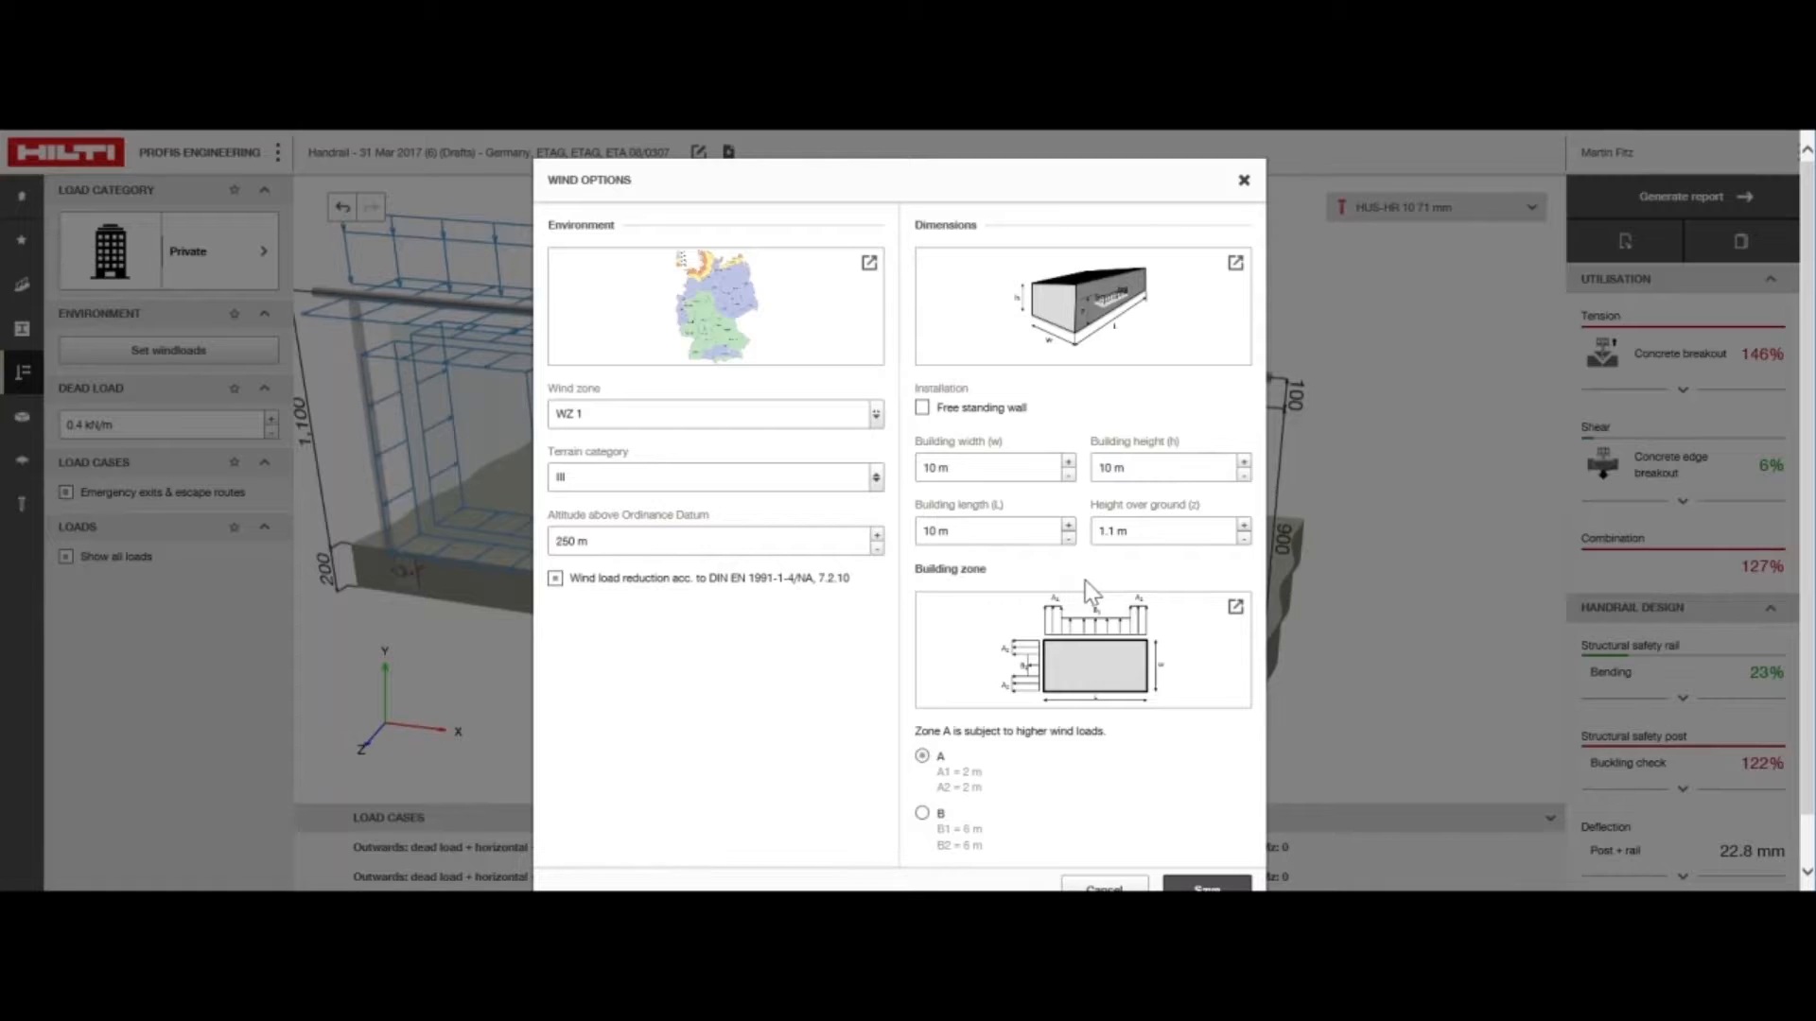
Examine the enlarged building zone diagram and set the building length to 12 m
left_click(1235, 606)
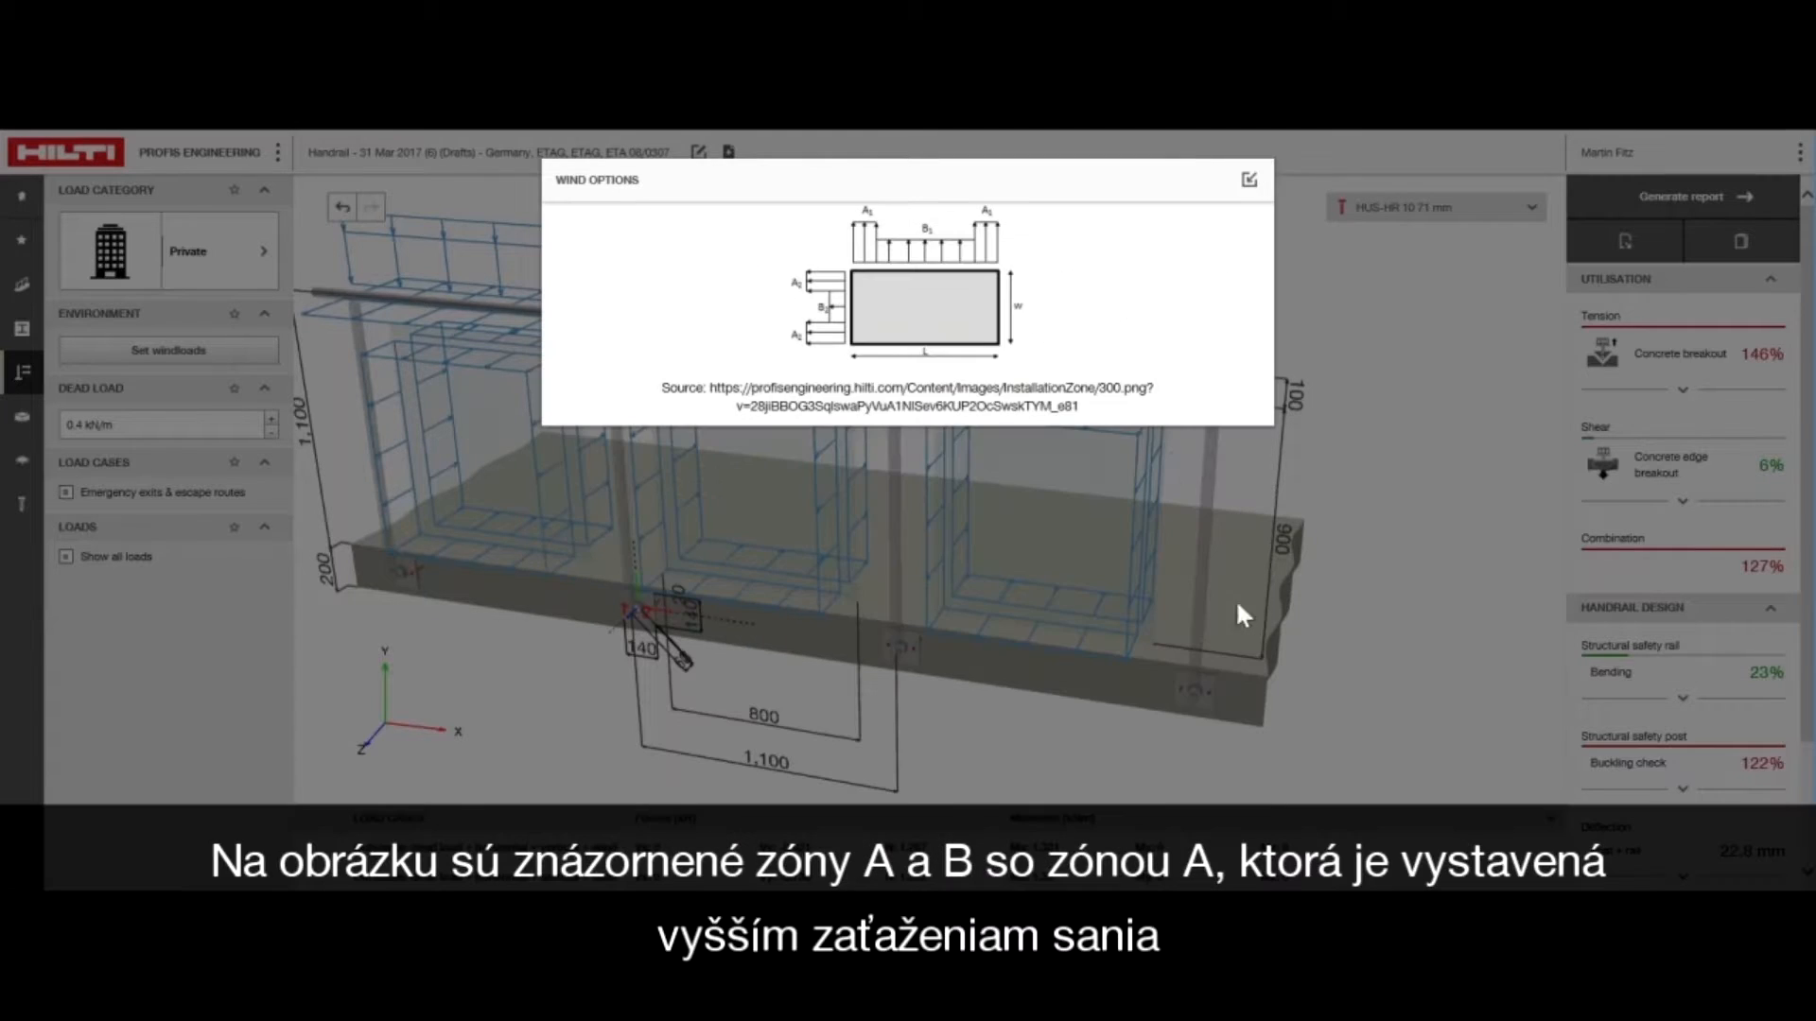
left_click(1246, 184)
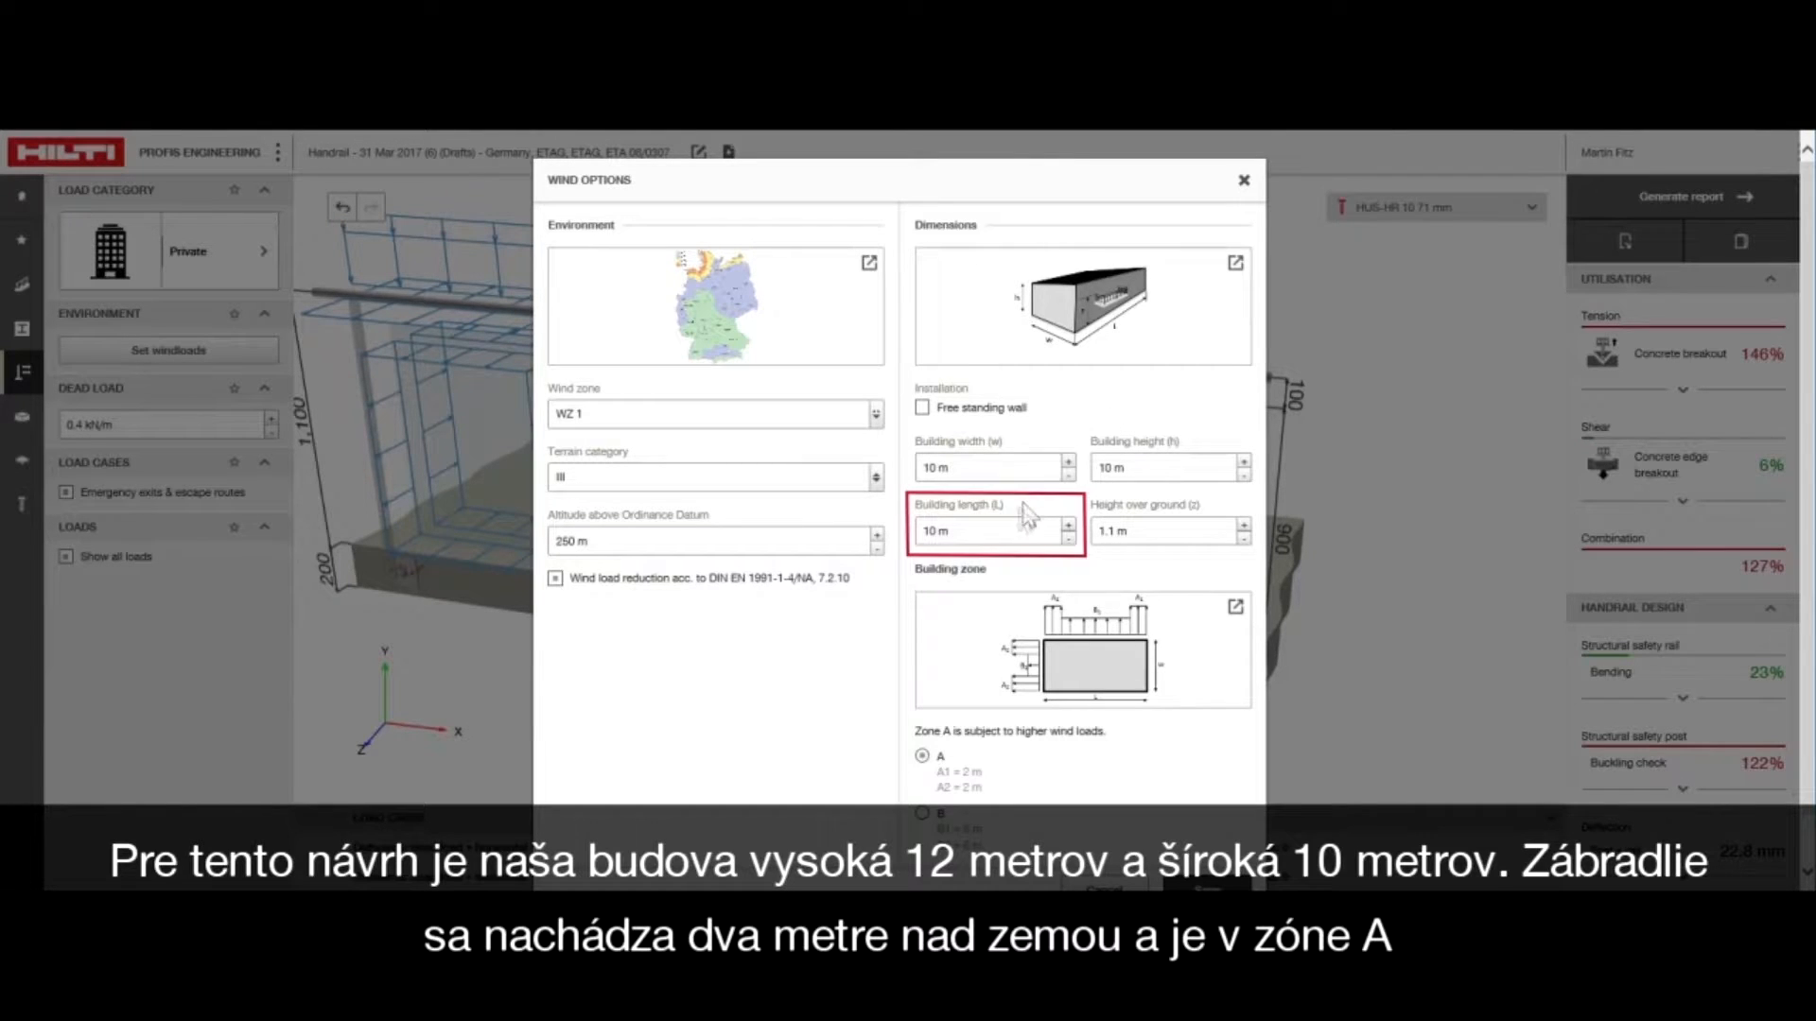
left_click(996, 523)
type("12")
left_click(1063, 511)
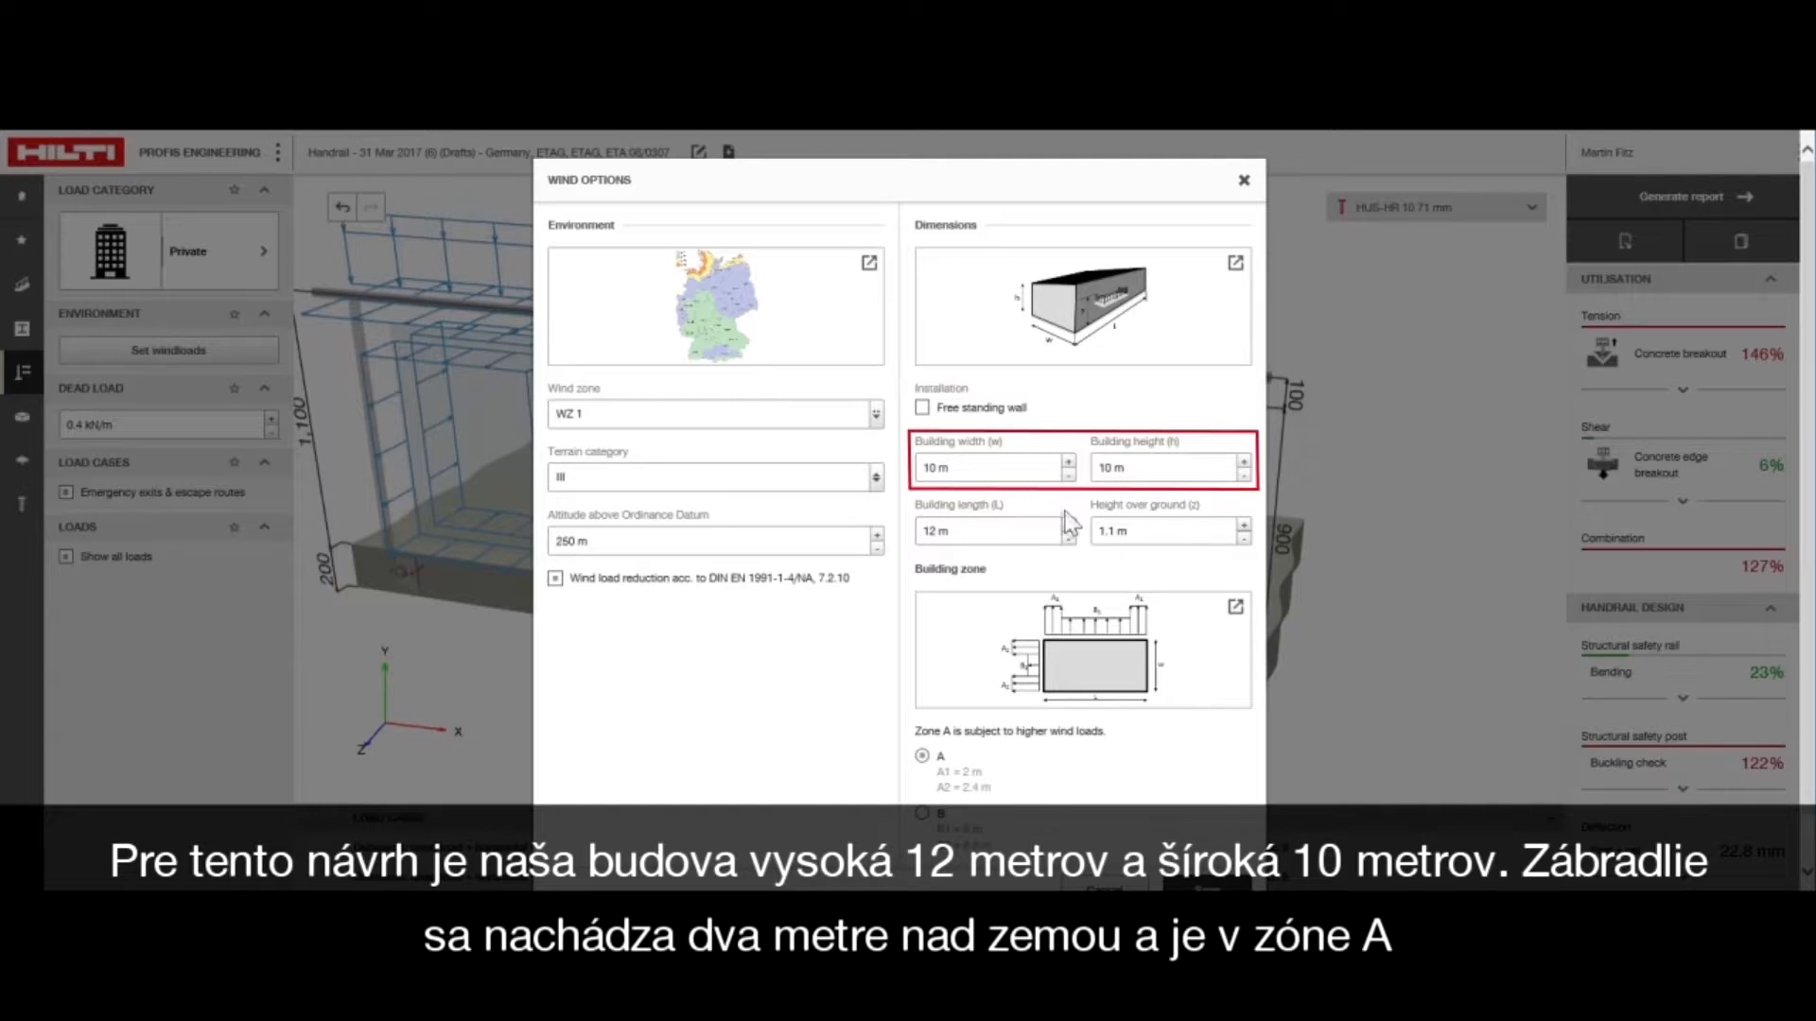
Set the handrail's height over ground to 2 m and save the wind options
left_click(1137, 529)
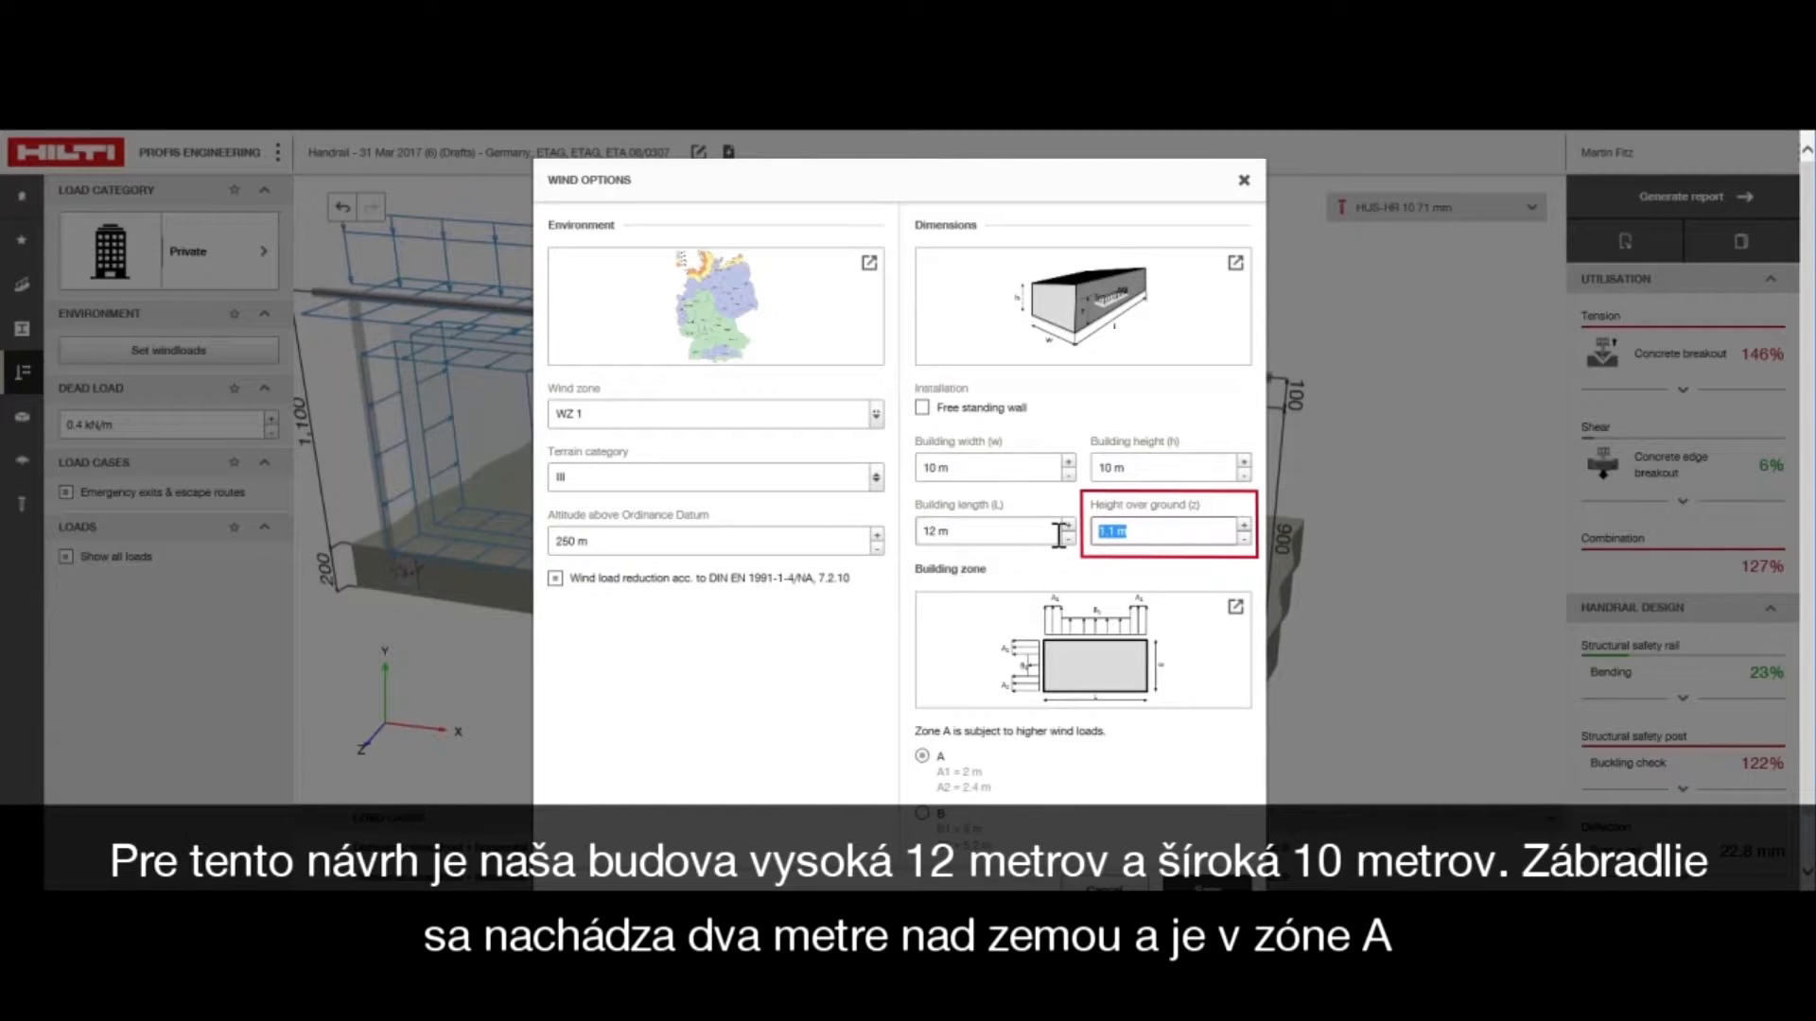
left_click(1081, 518)
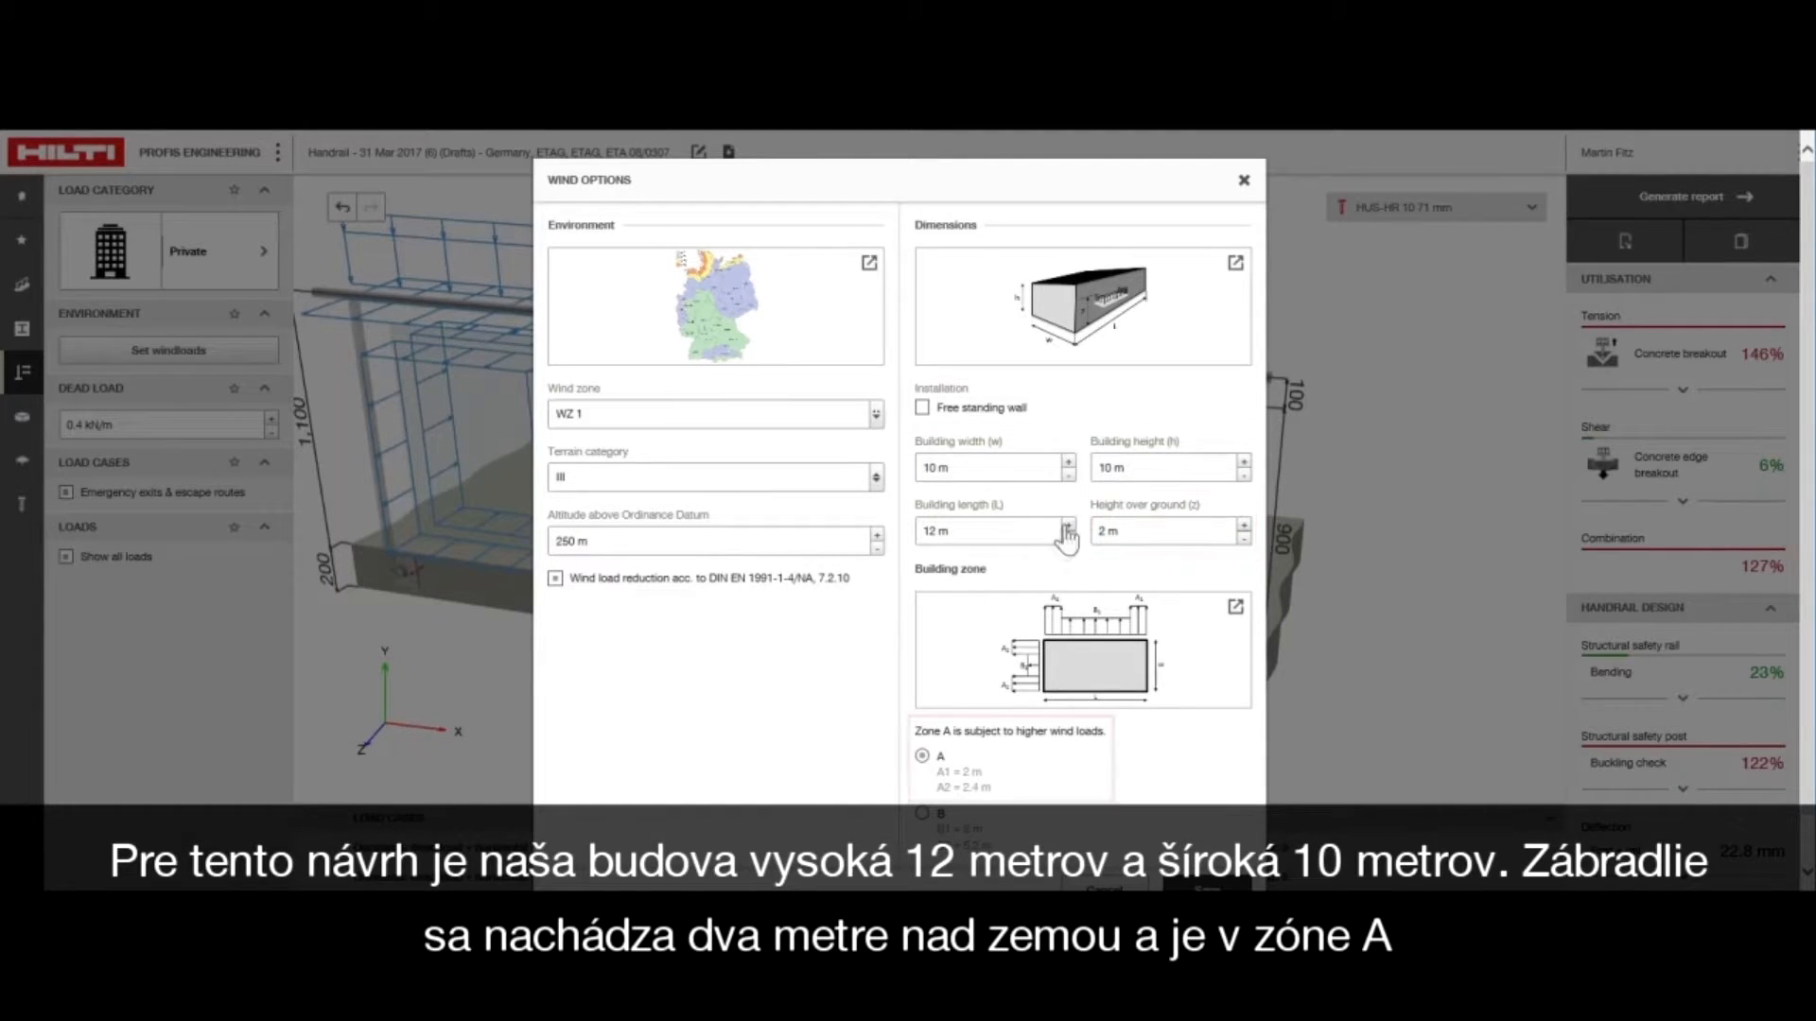
left_click(1202, 887)
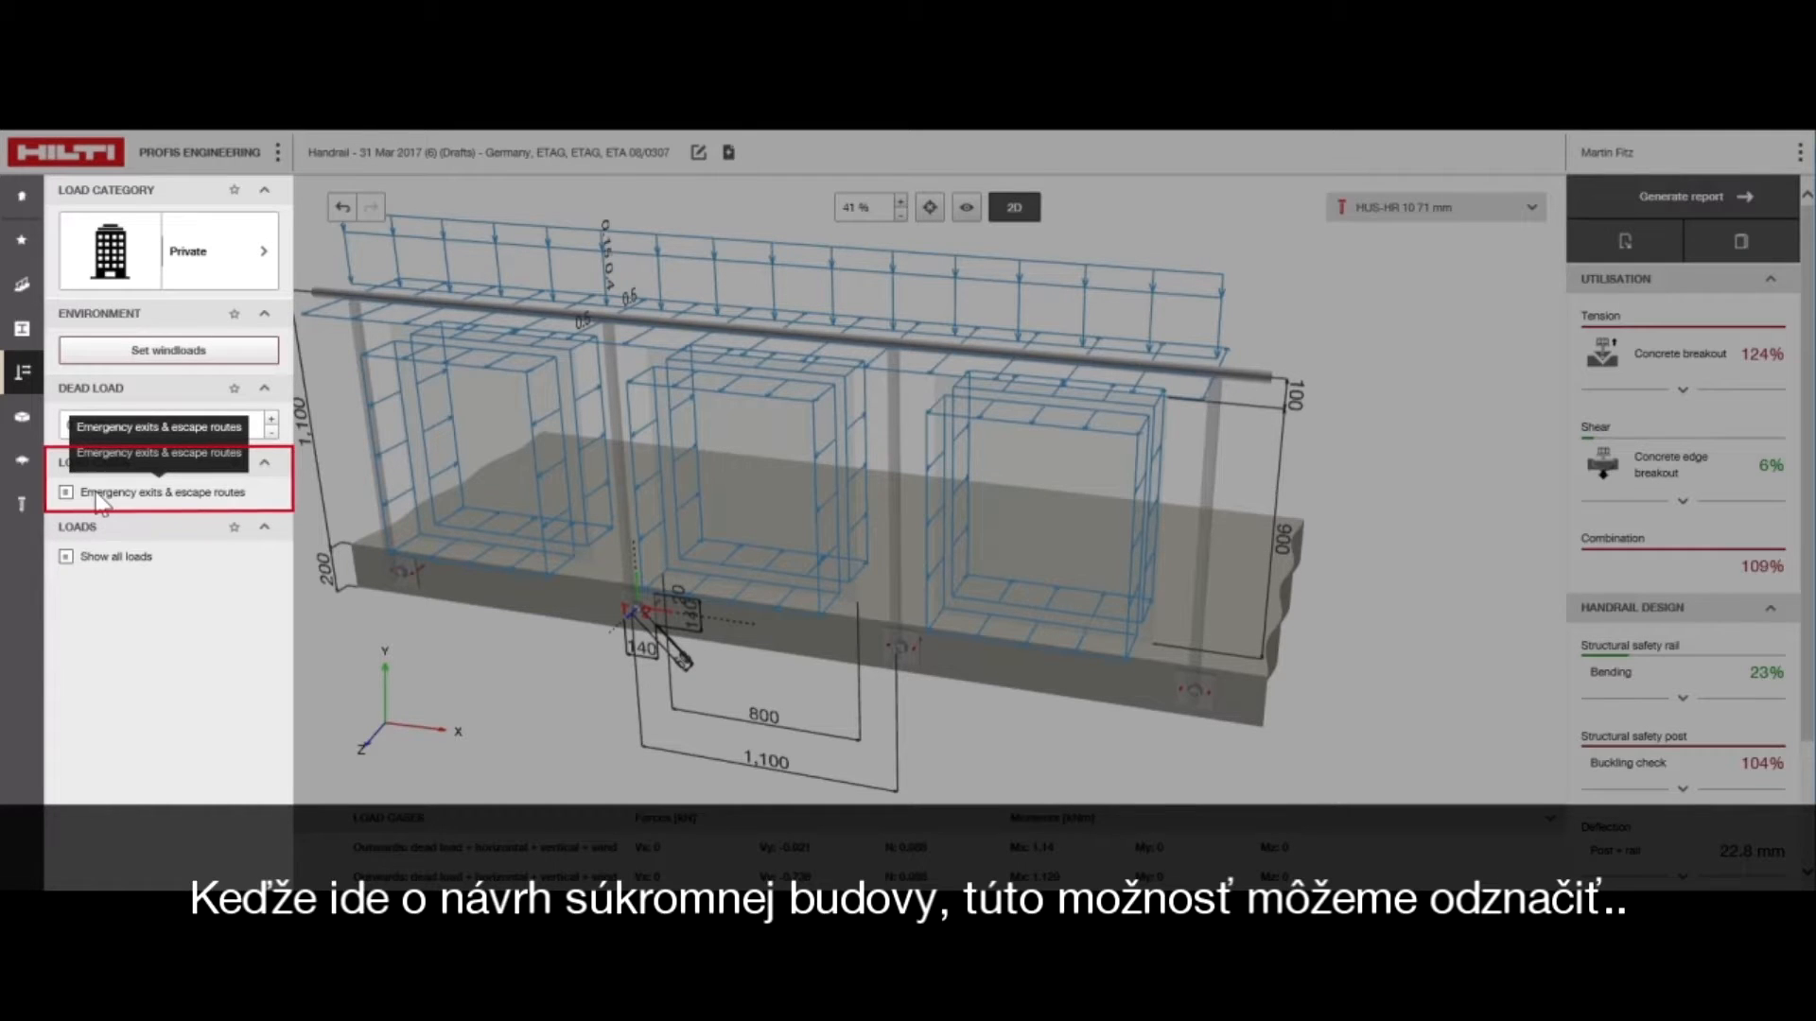
Exclude emergency exits and escape routes from the load cases
left_click(102, 501)
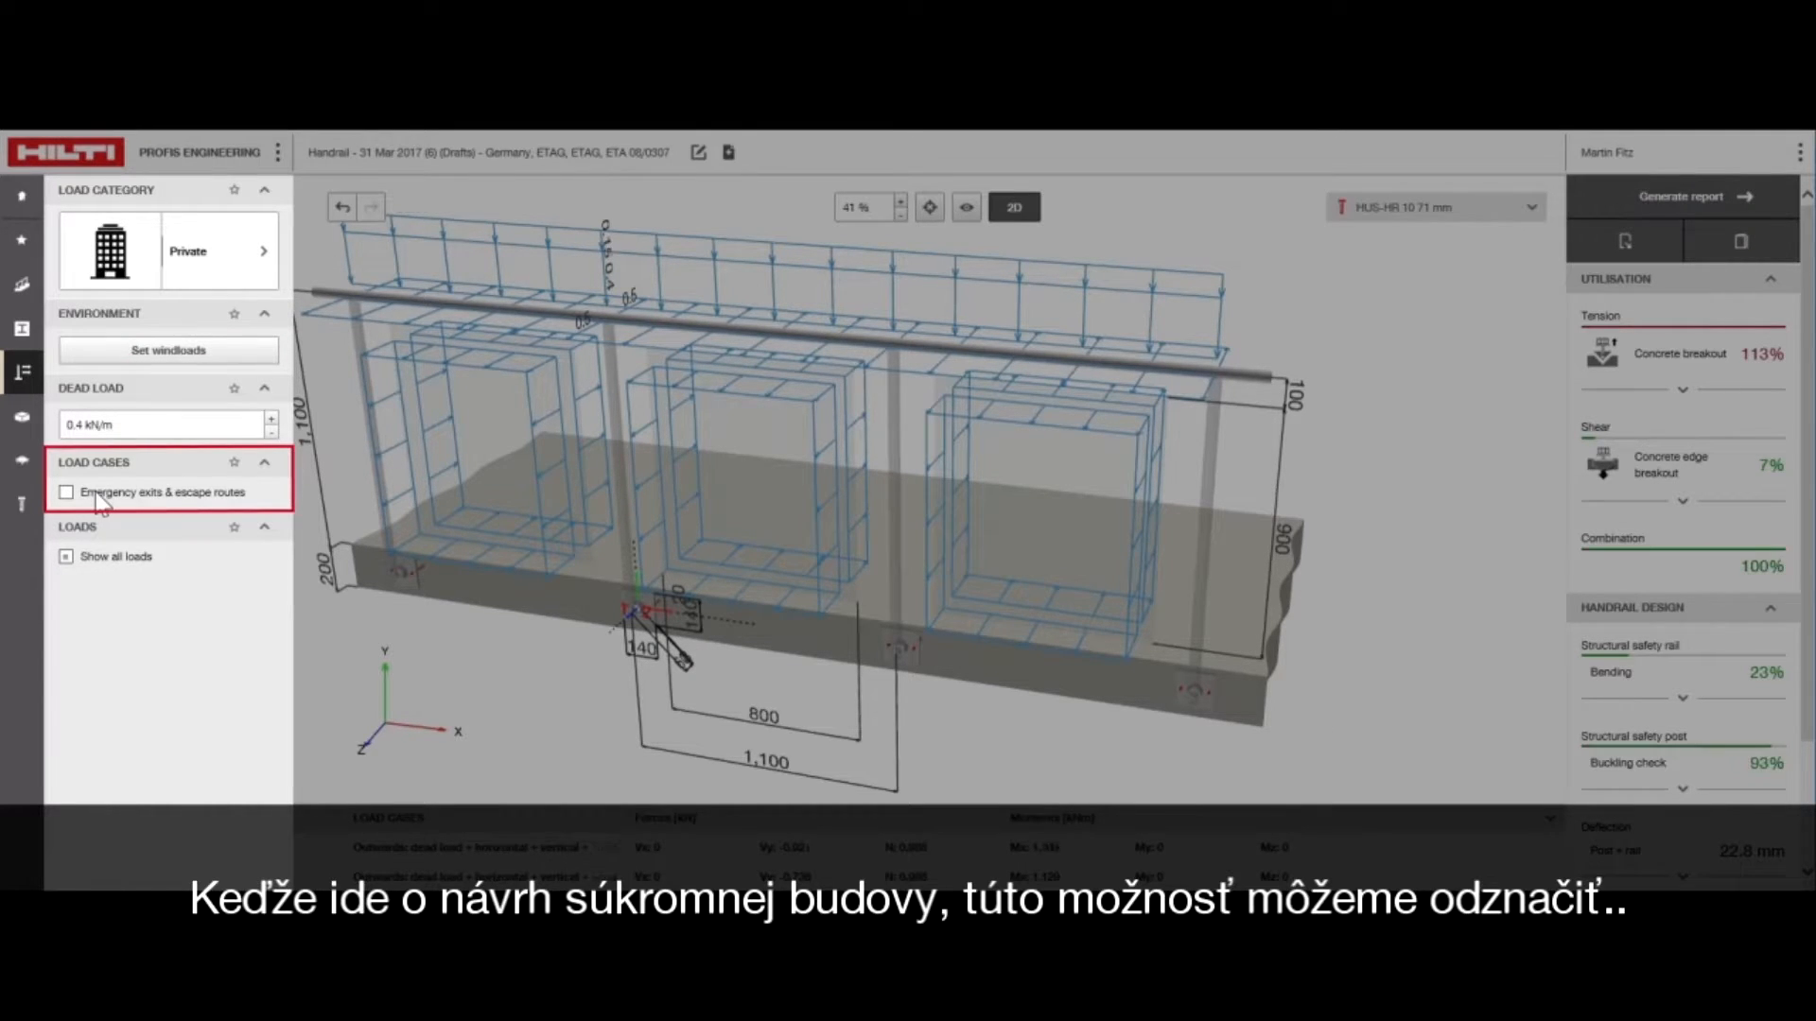
Set the post lever arm in the base material geometry to 55 mm
left_click(32, 426)
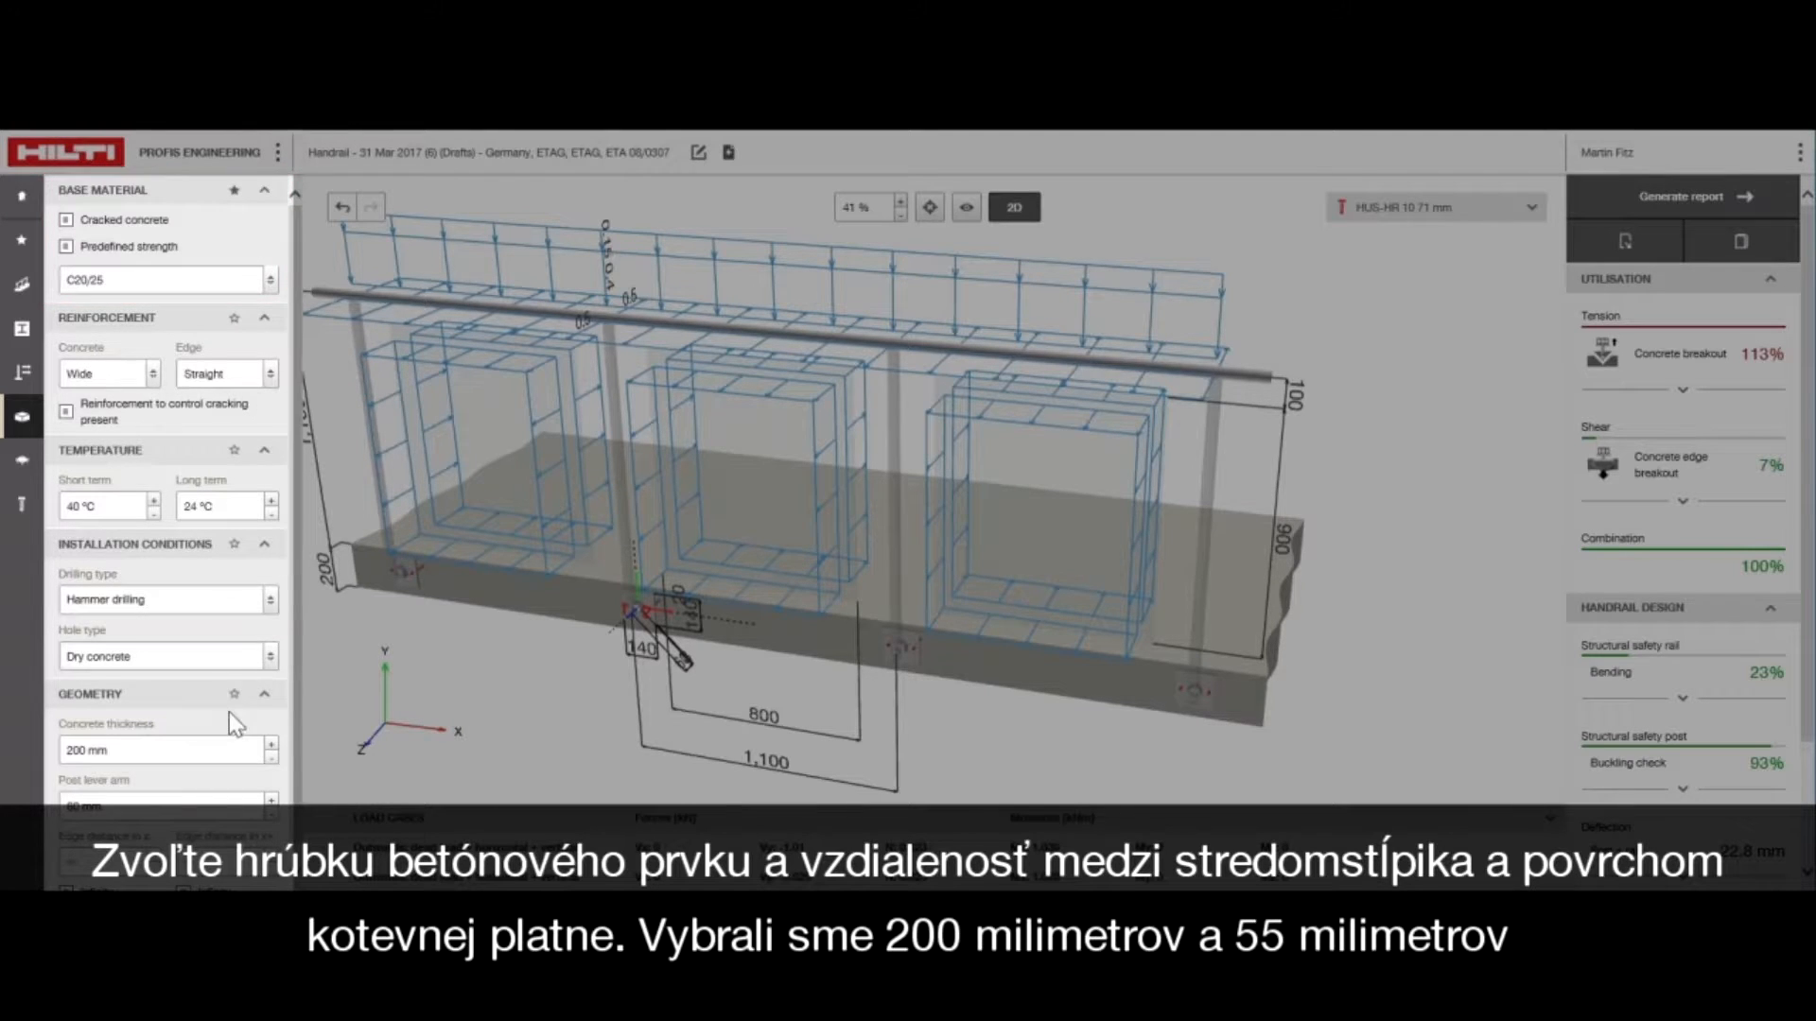
scroll(231, 726, "down", 1)
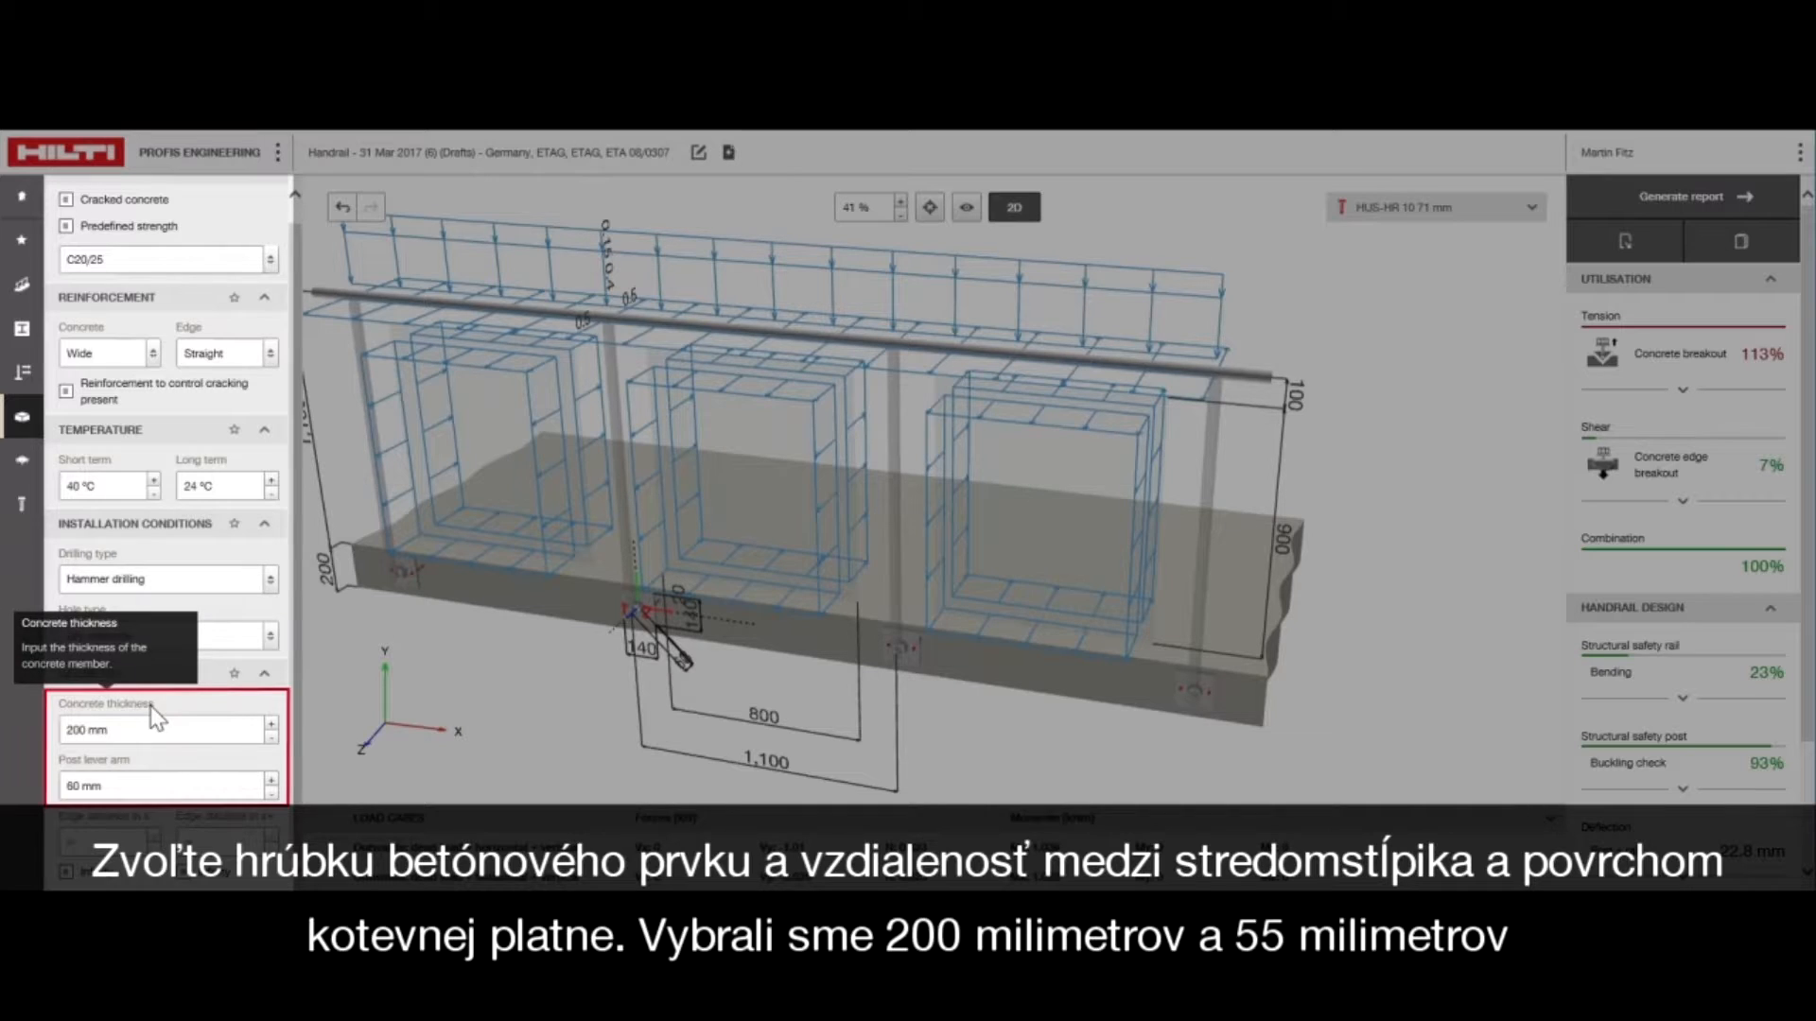
left_click_drag(130, 785, 27, 771)
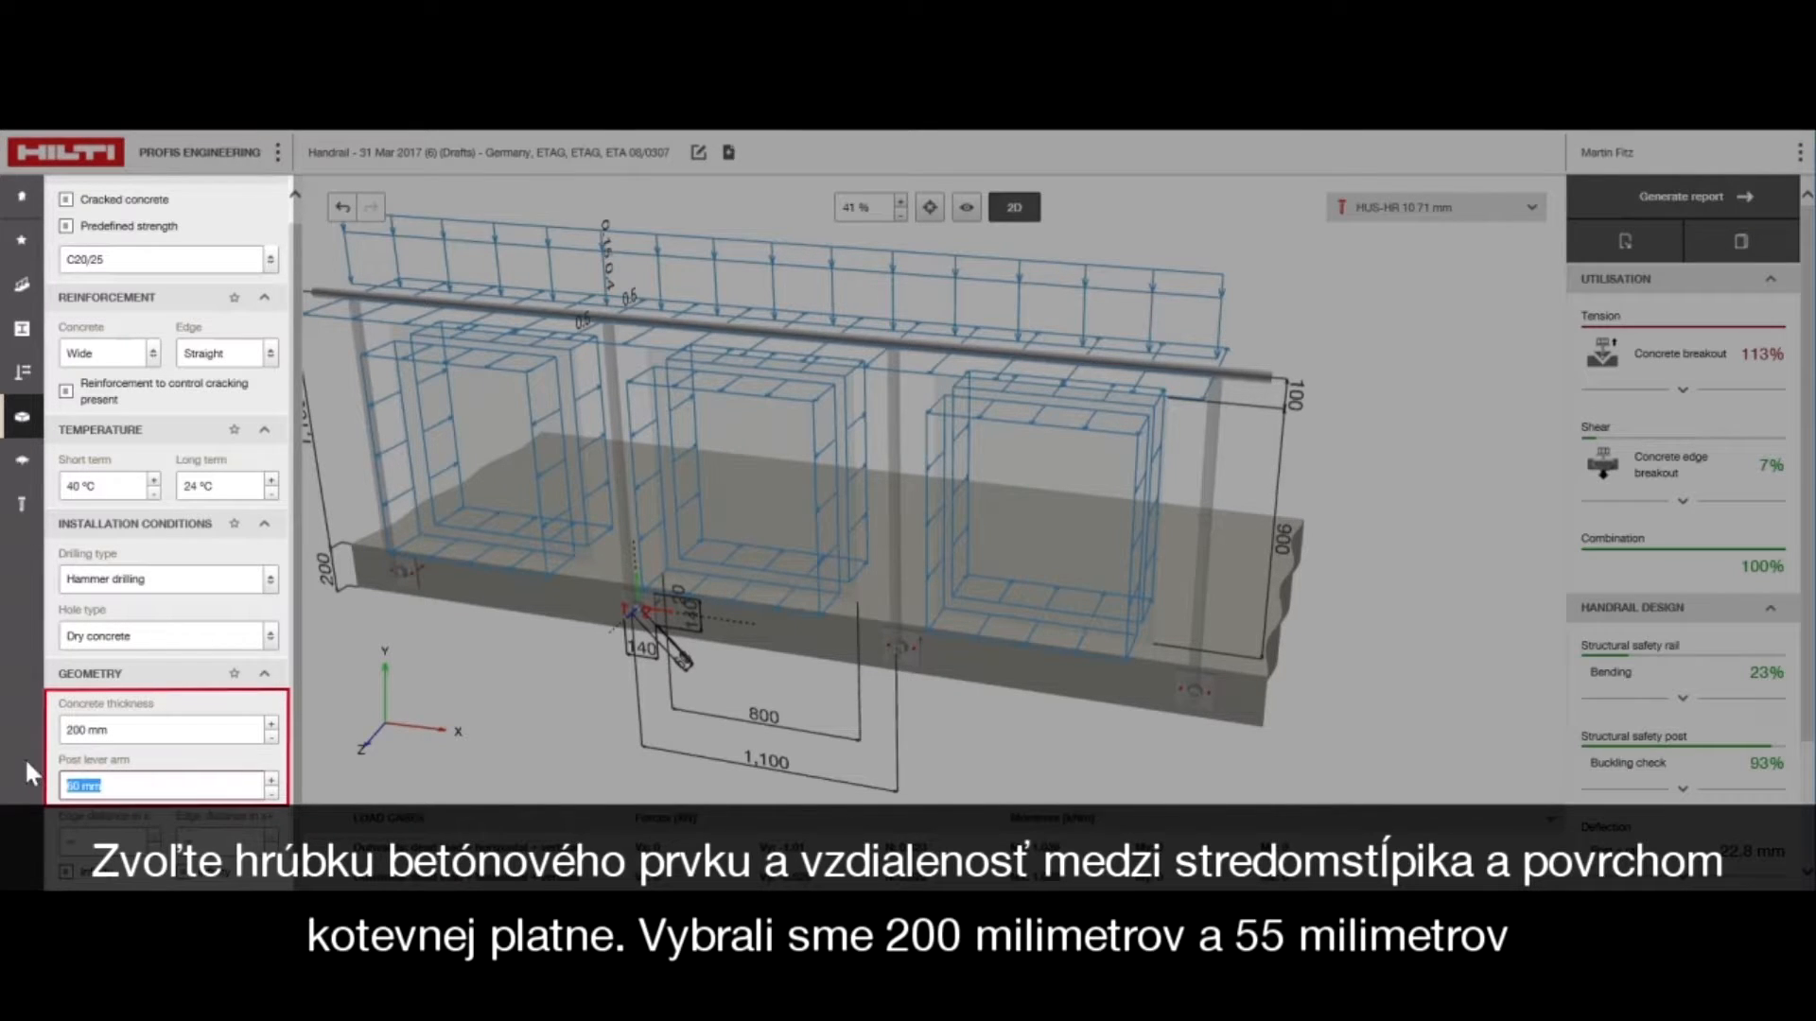
type("55")
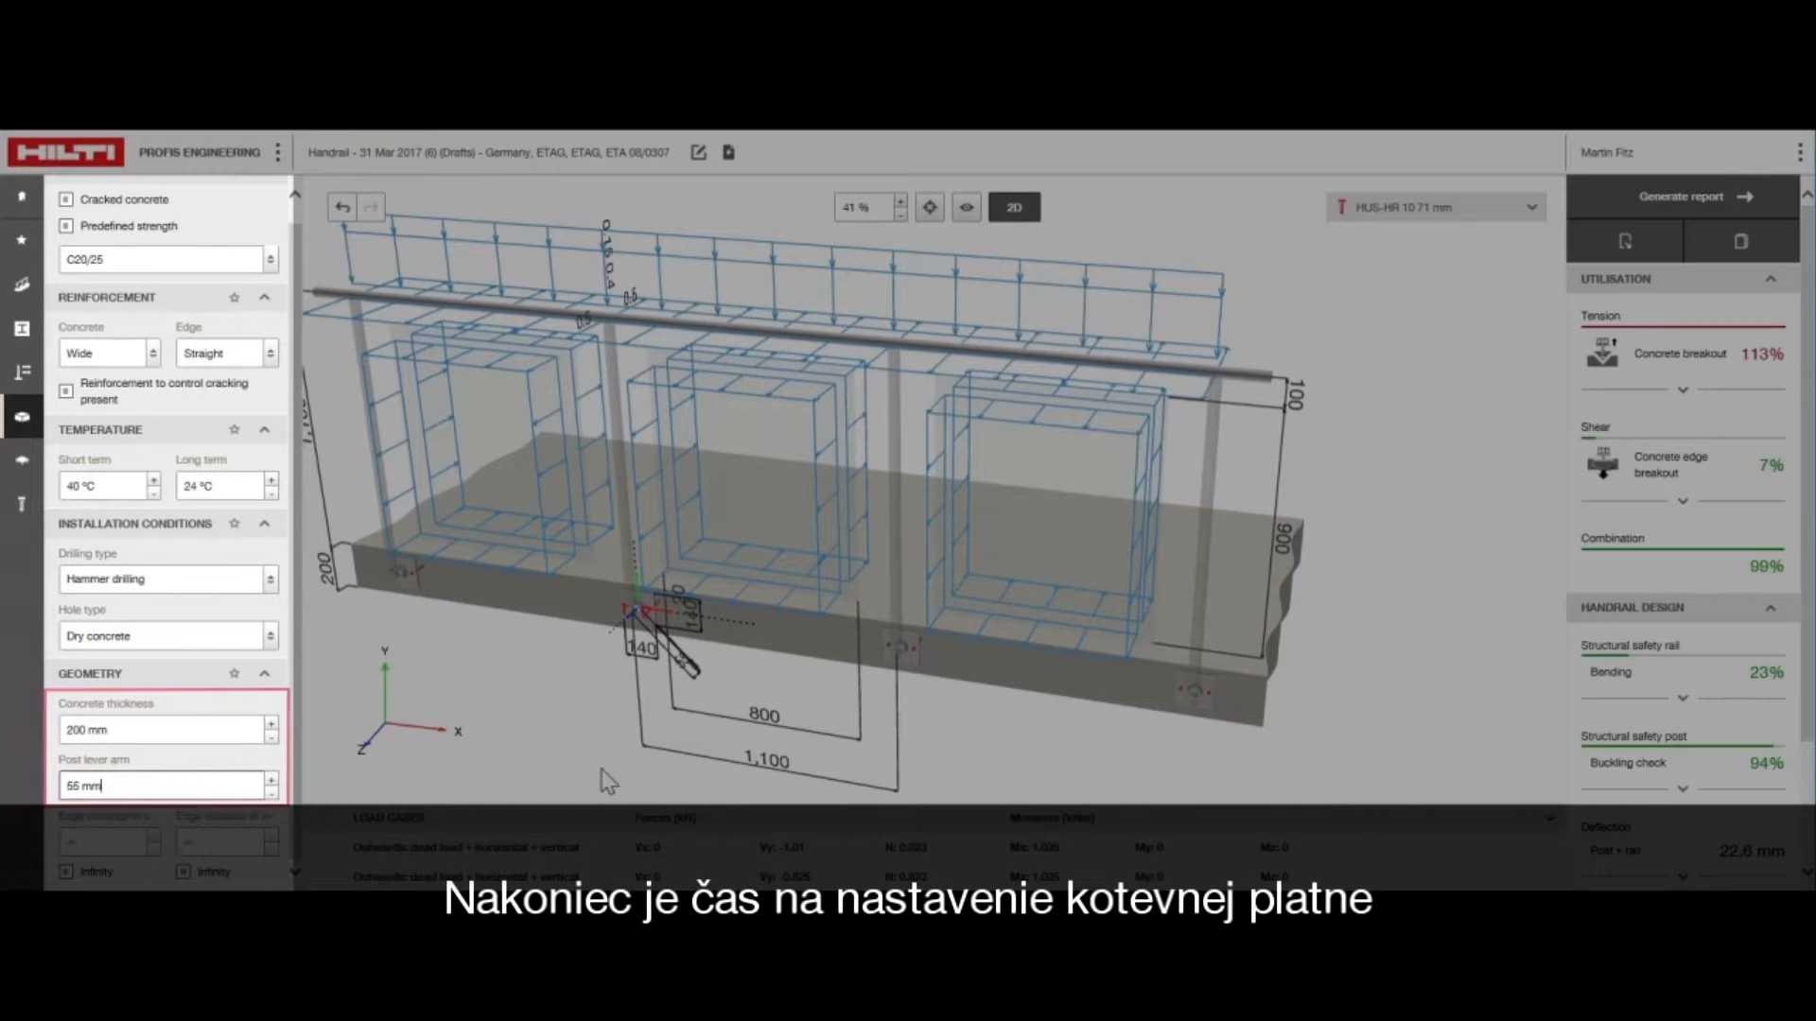
Set the baseplate thickness to 10 mm
left_click(22, 461)
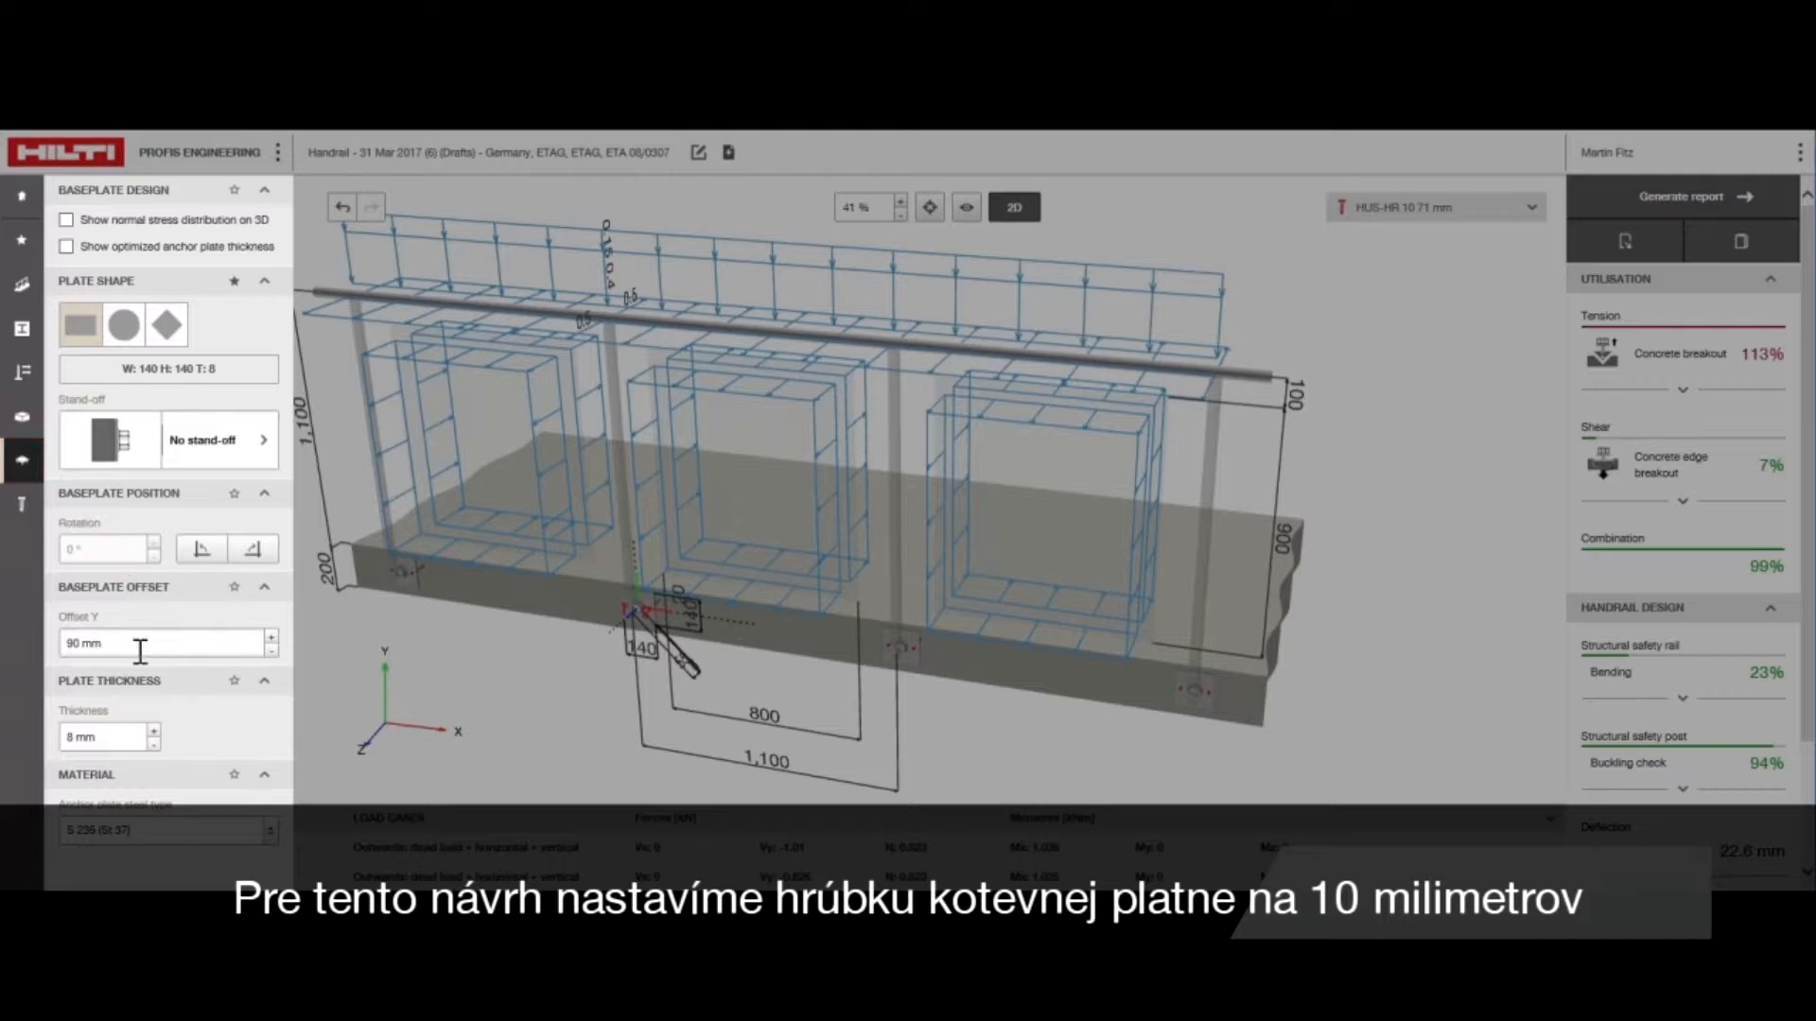
left_click_drag(114, 729, 42, 722)
type("10")
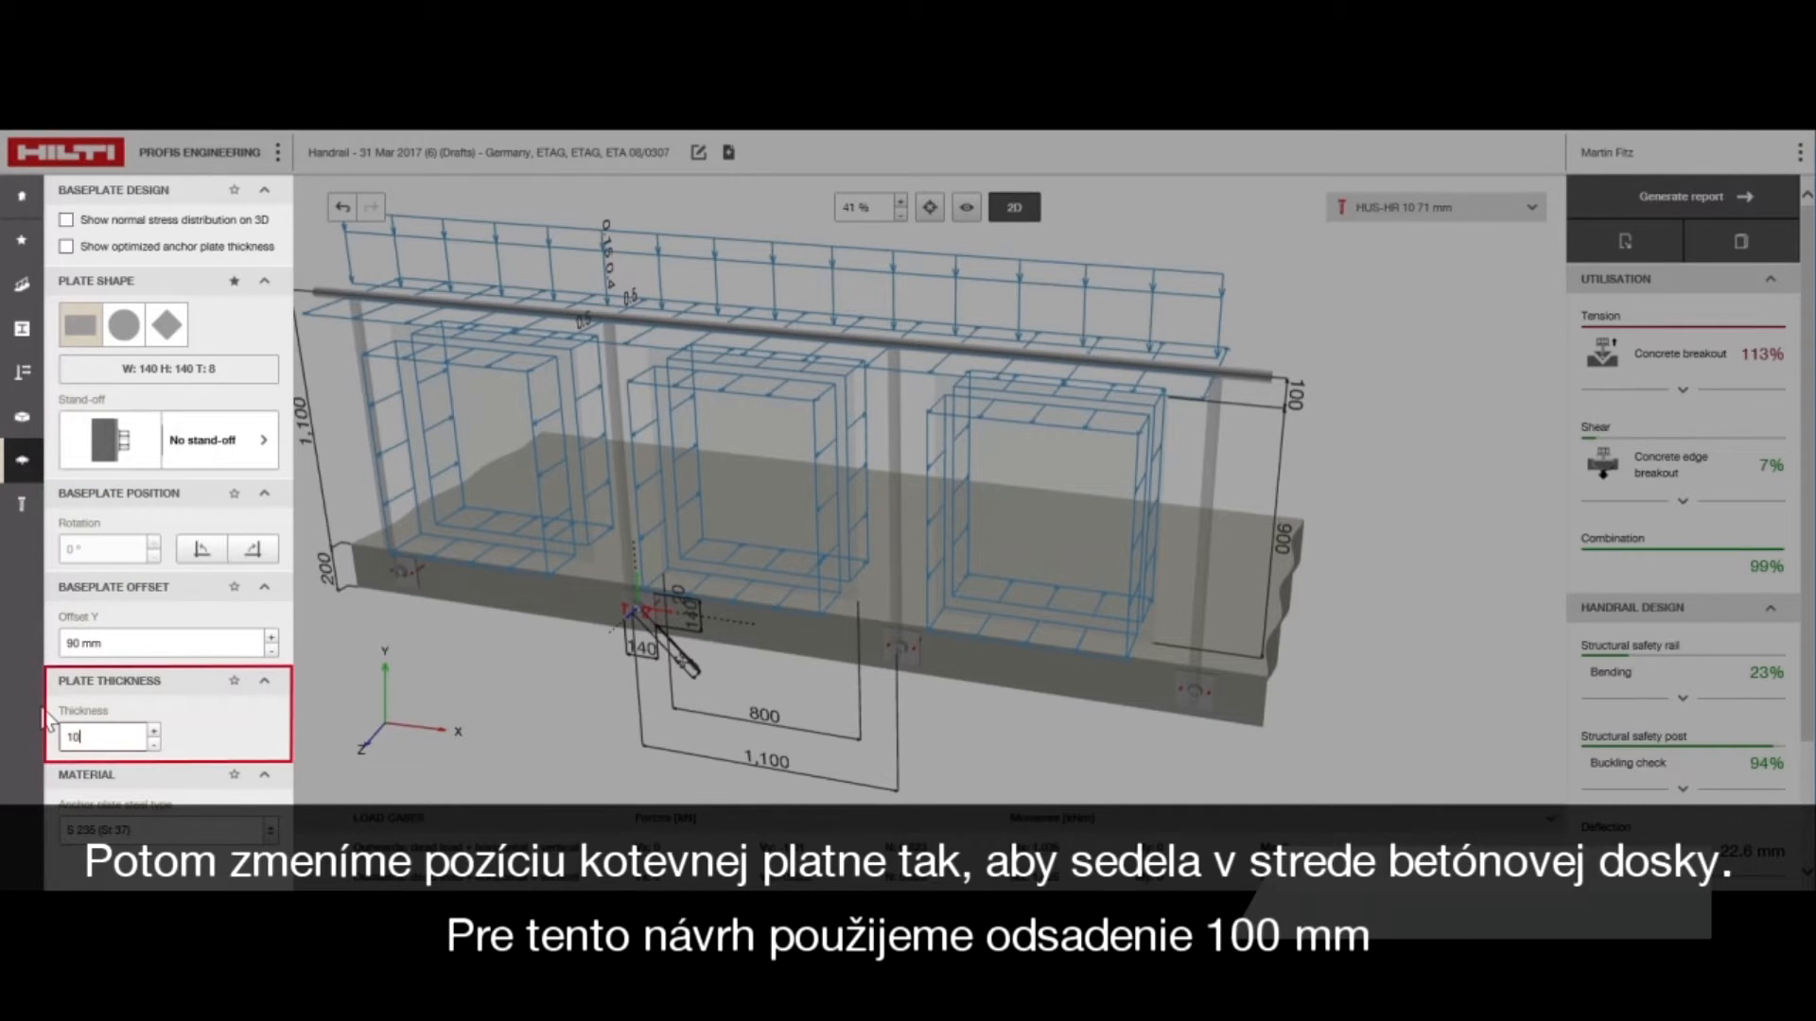
Set the baseplate's Y offset to 100 mm and review the utilisation and handrail design results
left_click_drag(515, 712, 568, 690)
left_click(123, 641)
key("ctrl+a")
type("100")
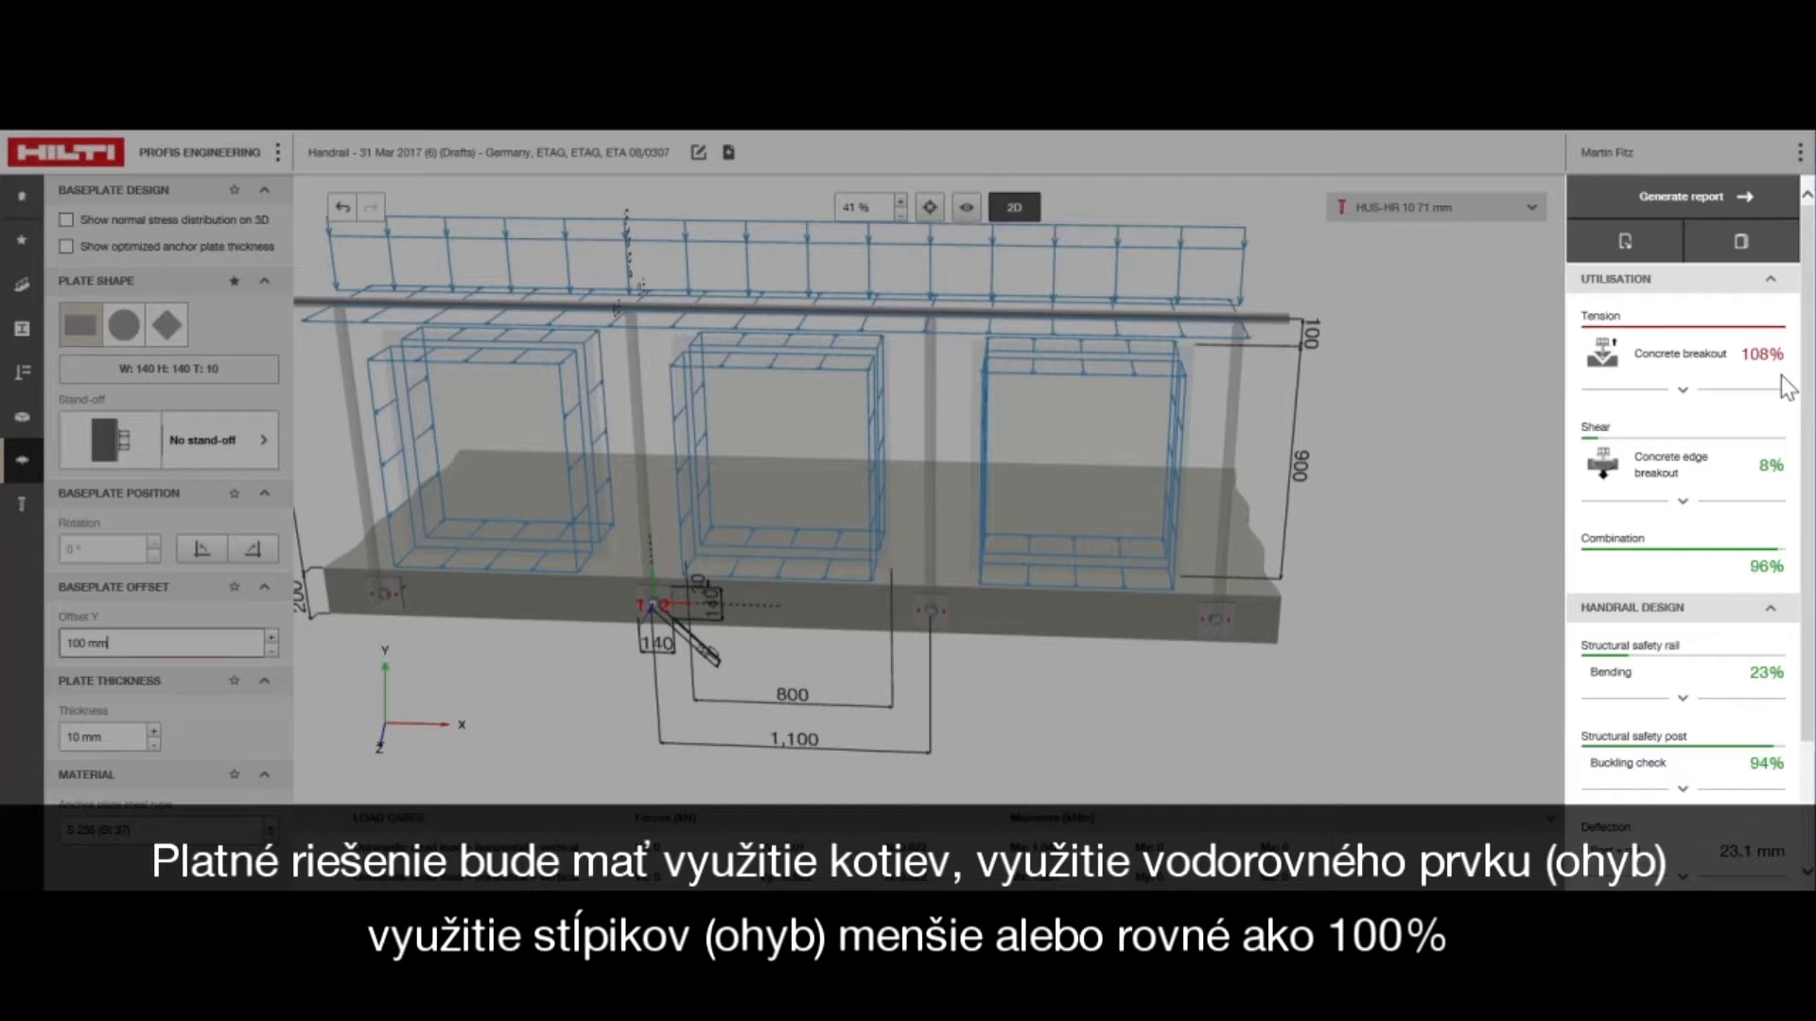
scroll(1766, 440, "down", 2)
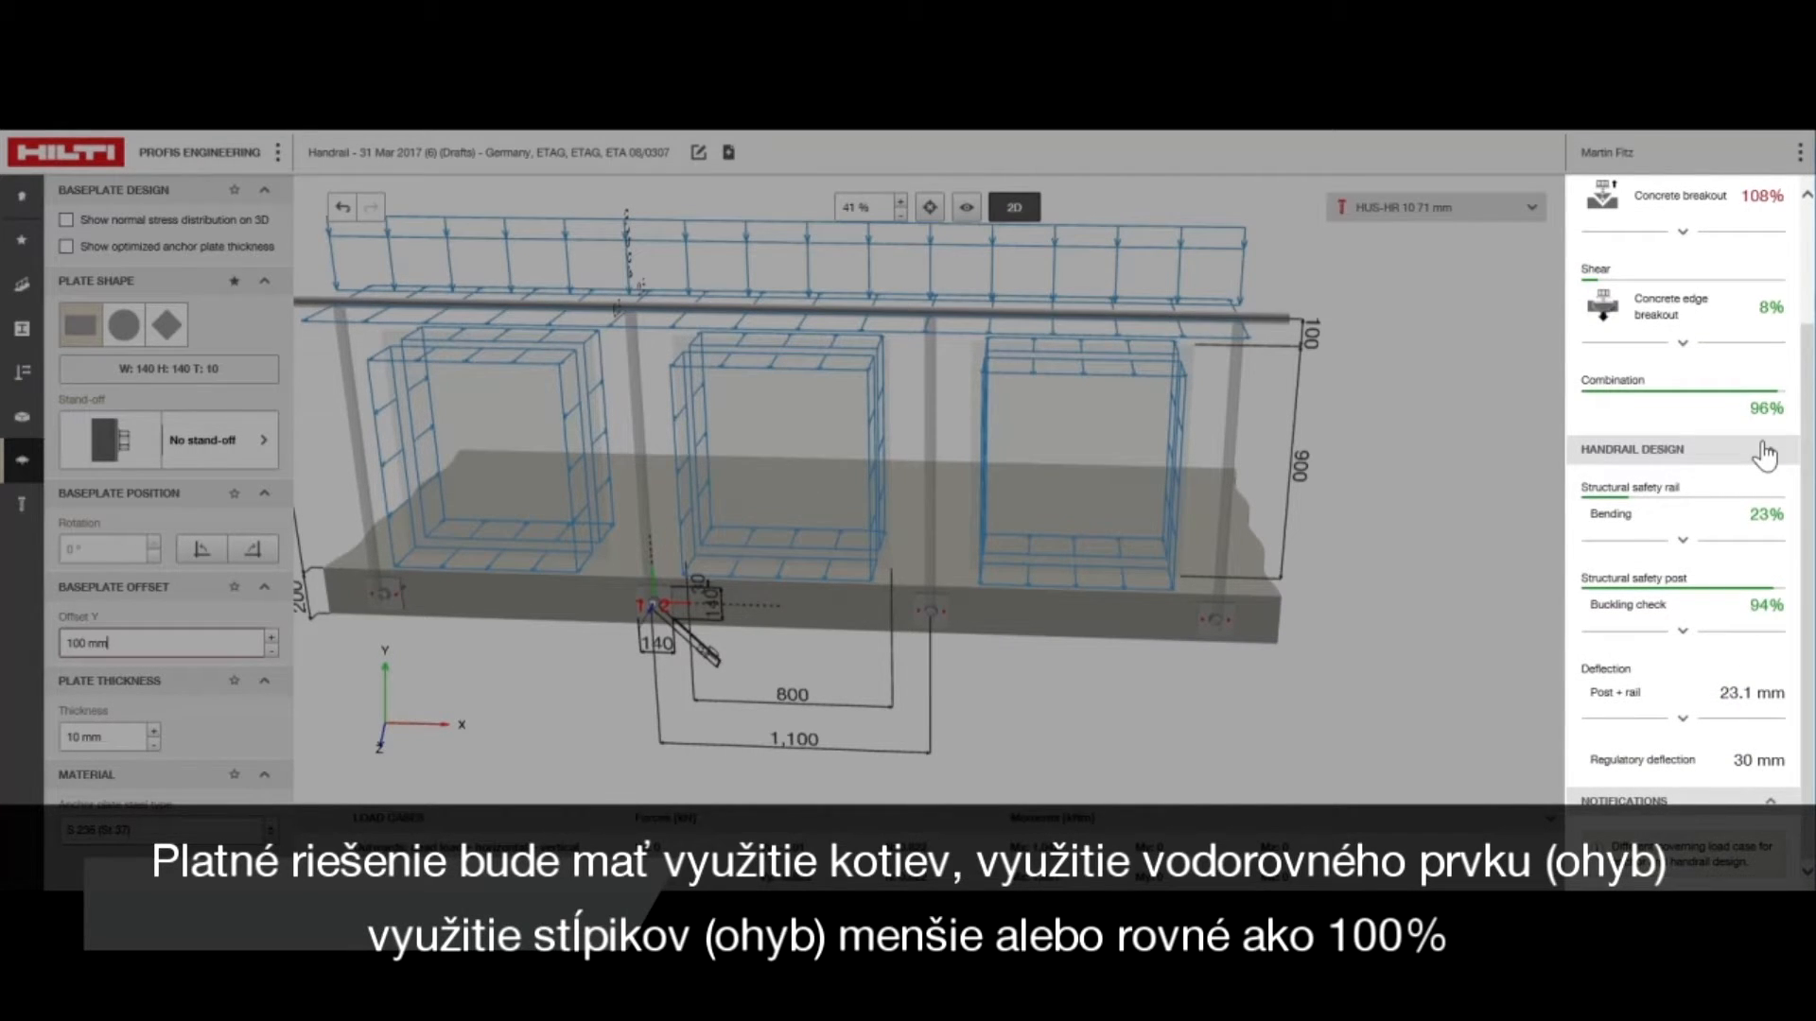
scroll(1765, 454, "up", 2)
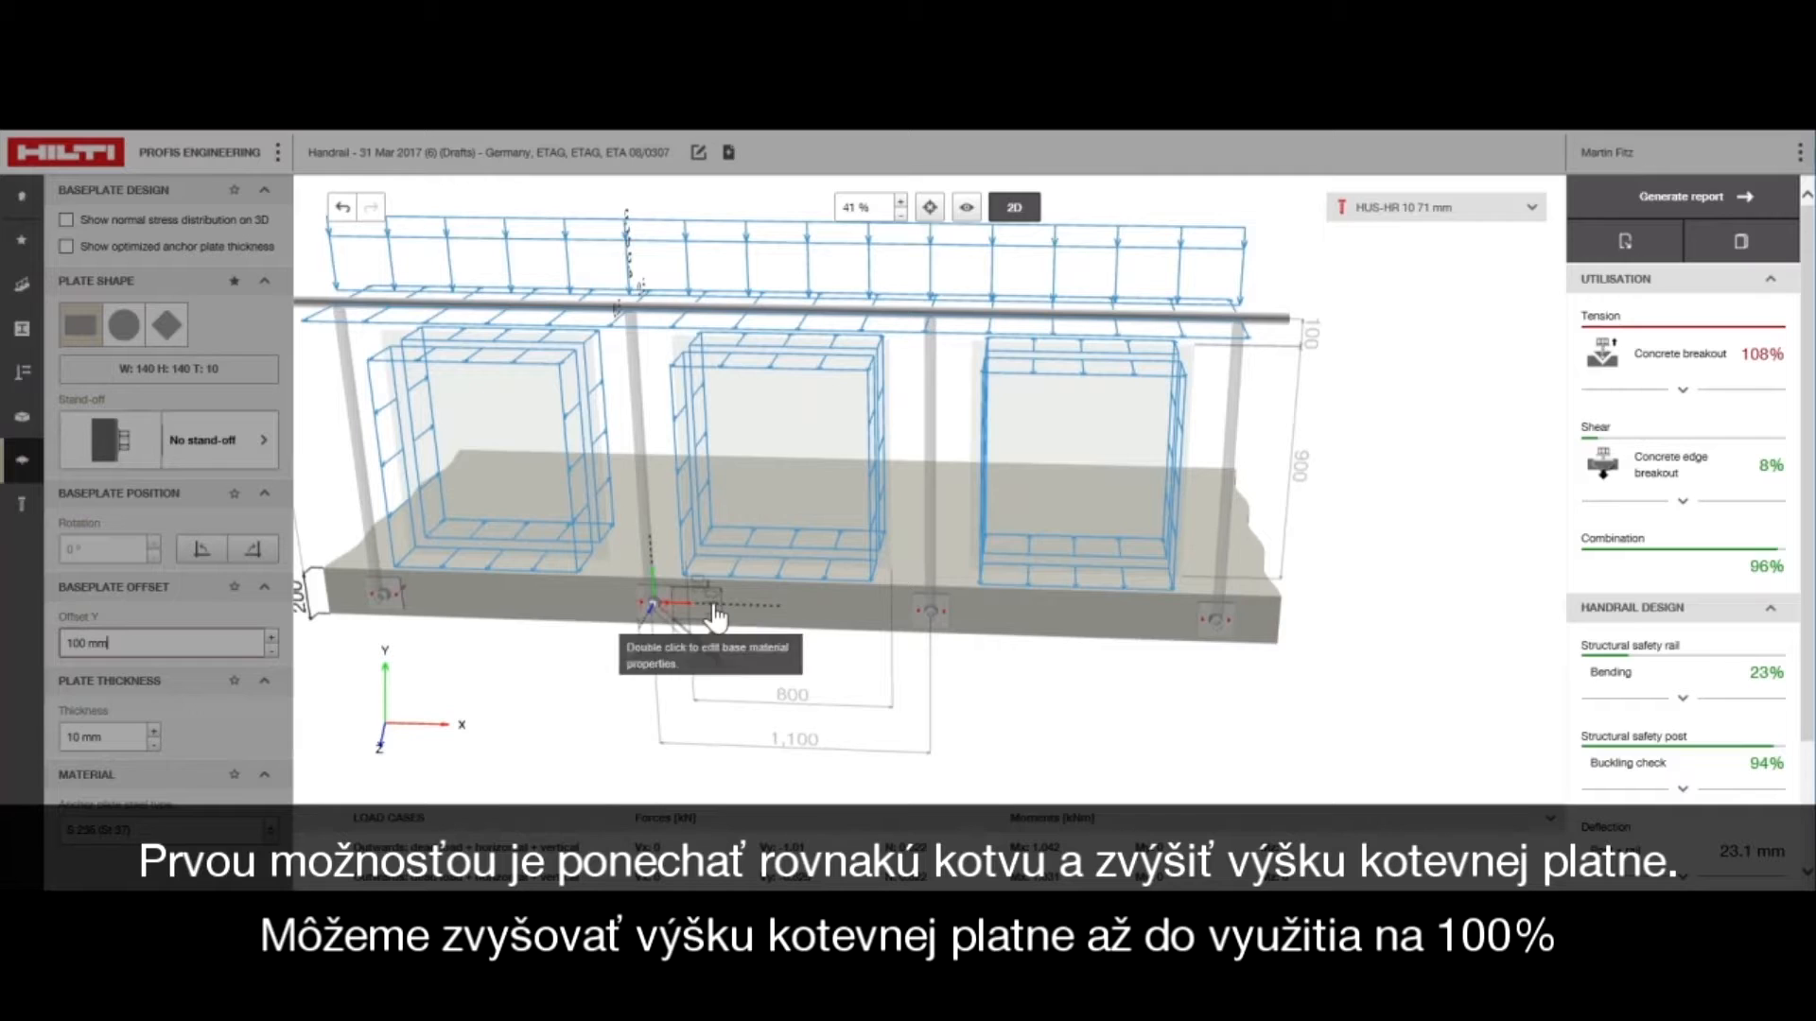
Try baseplate heights of 150 mm and 155 mm in the 3D model, and undo both height changes
left_click(716, 610)
type("160")
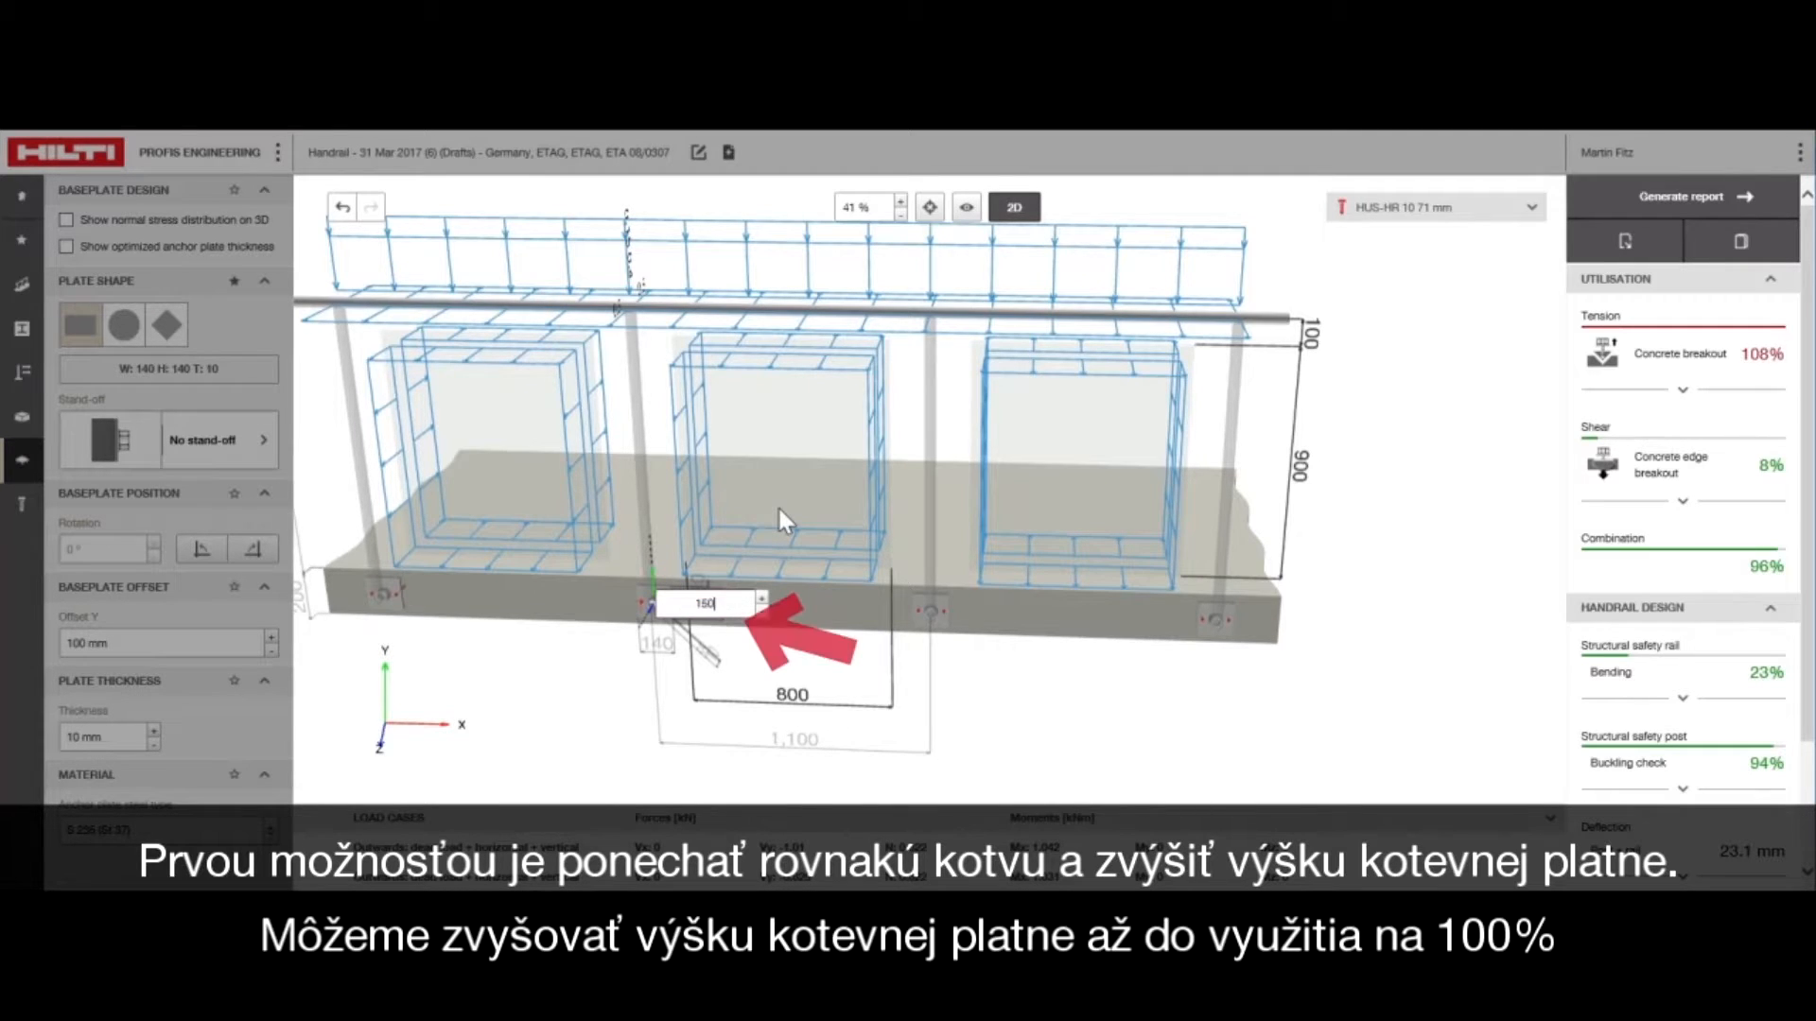
key("Return")
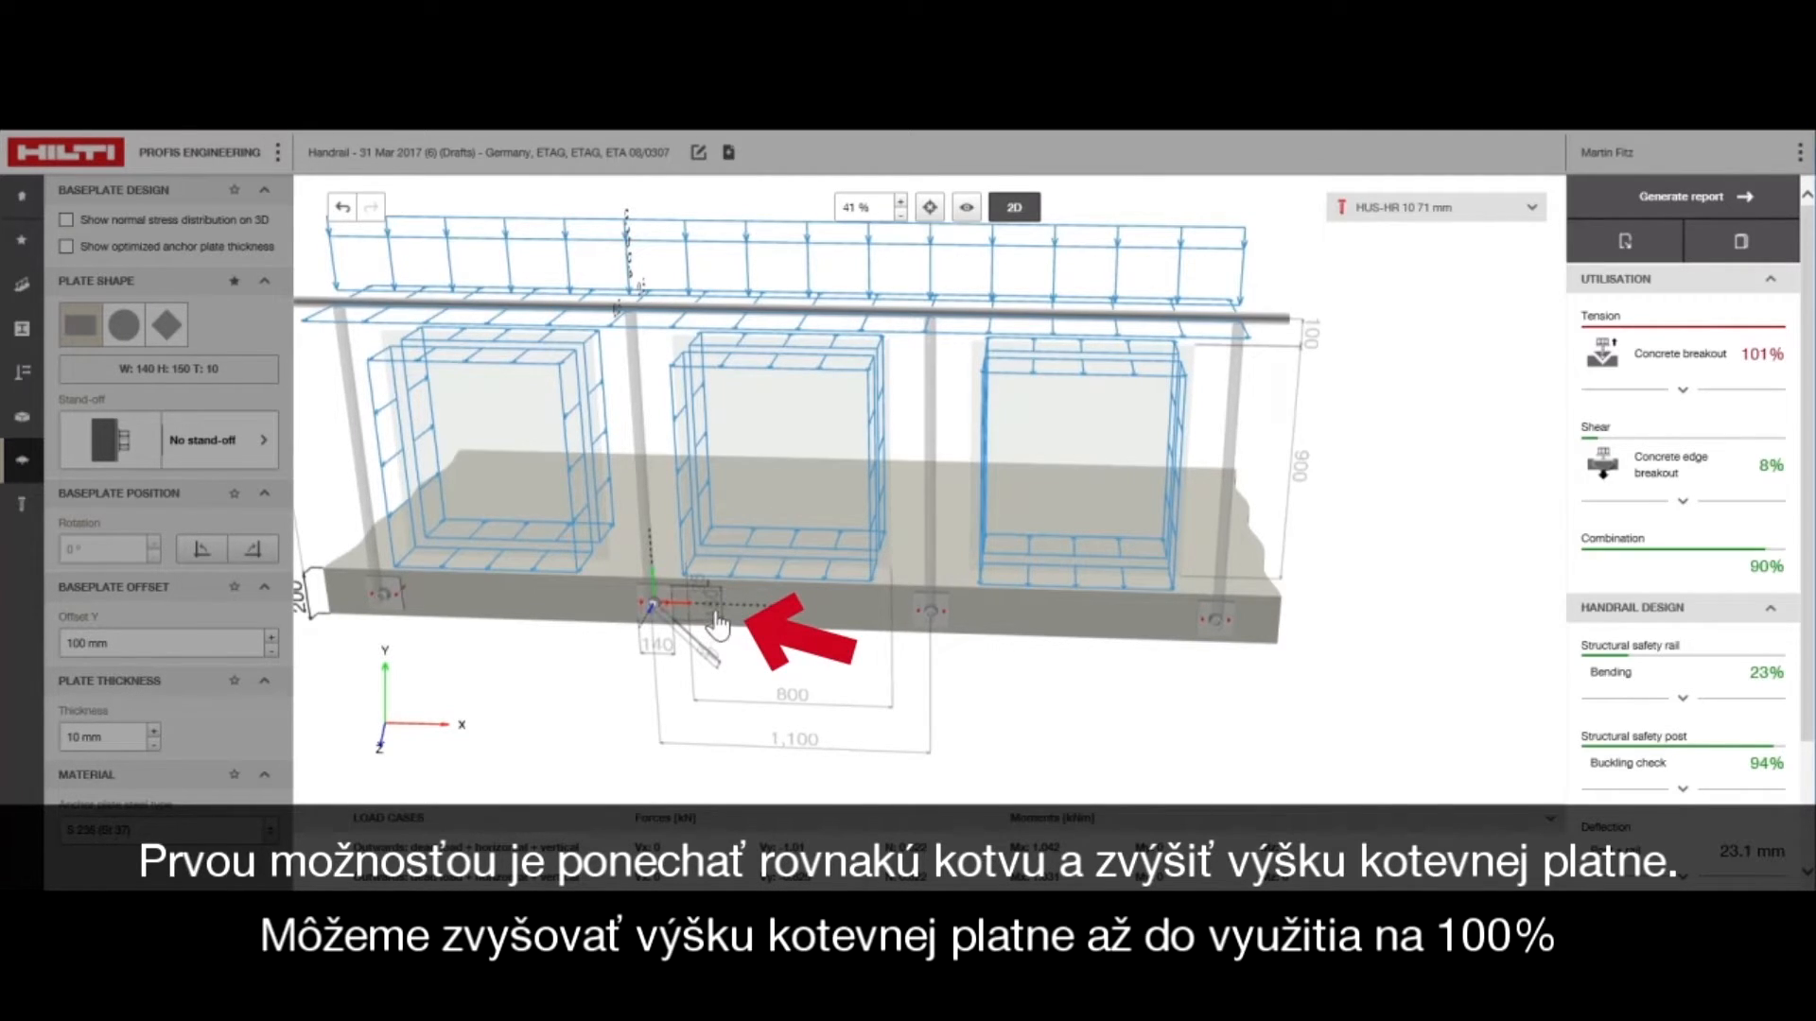
left_click(735, 607)
type("160")
key("Return")
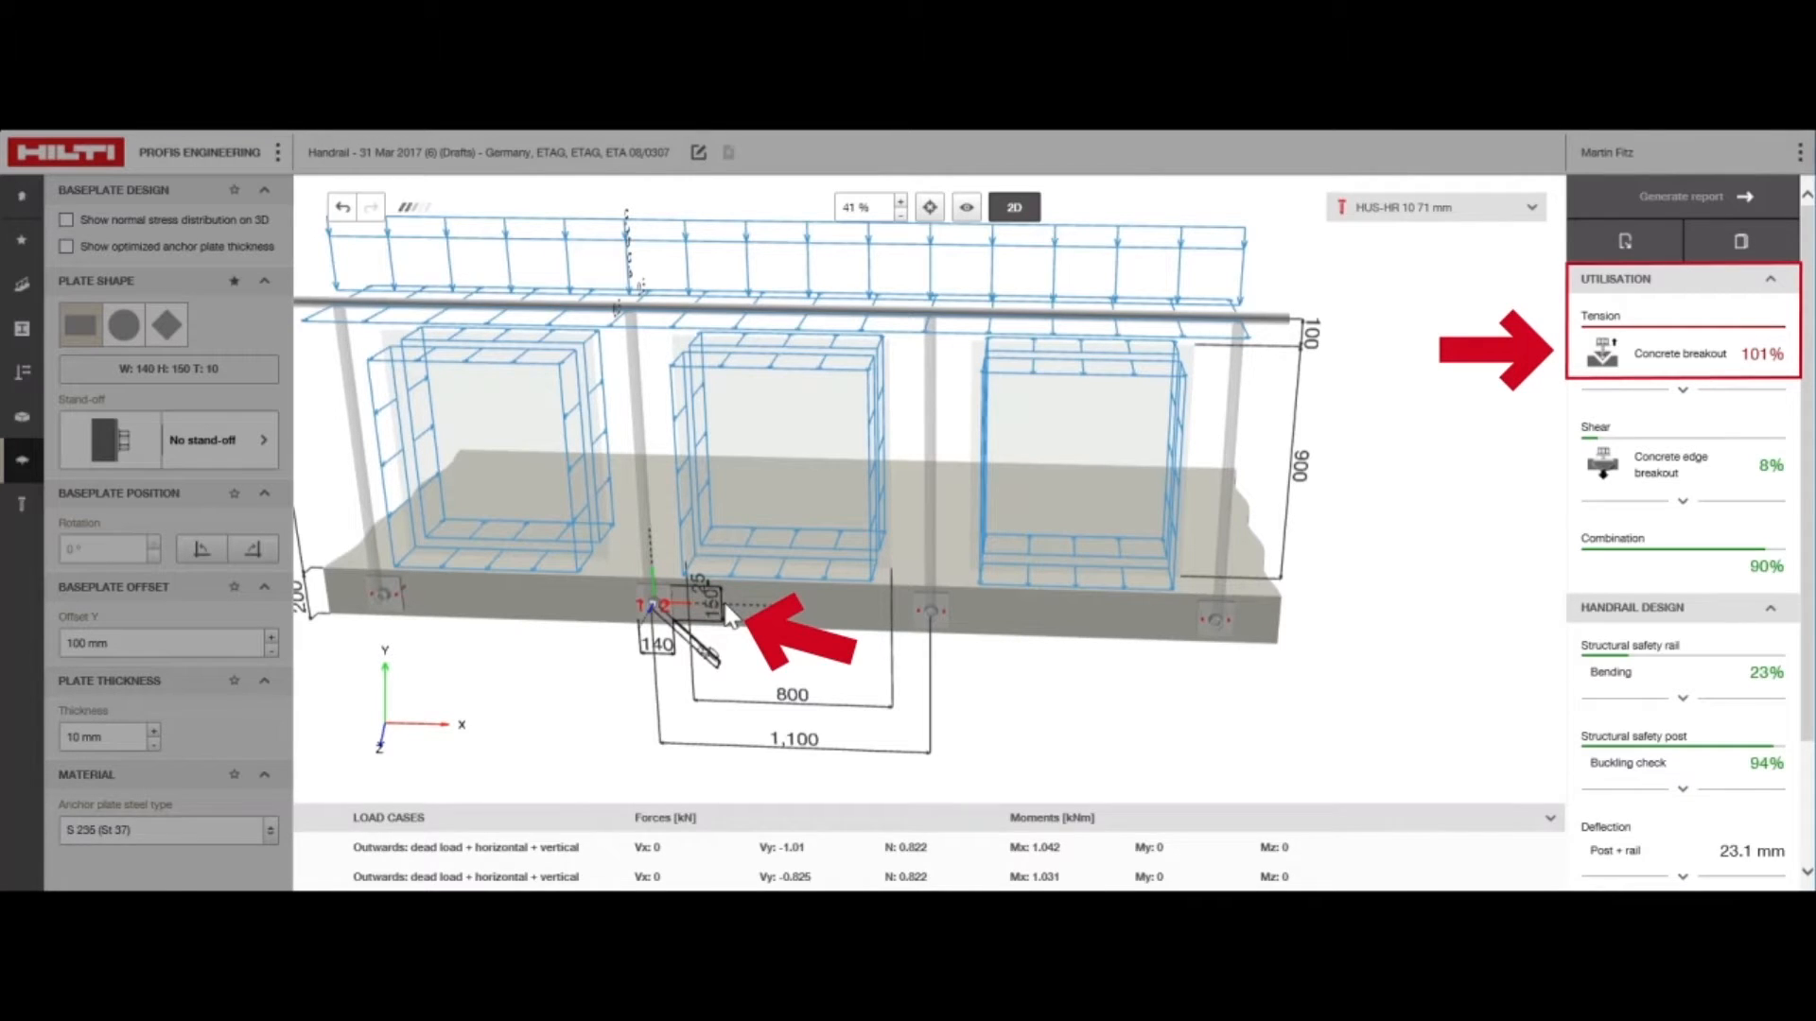
left_click(342, 210)
left_click(341, 210)
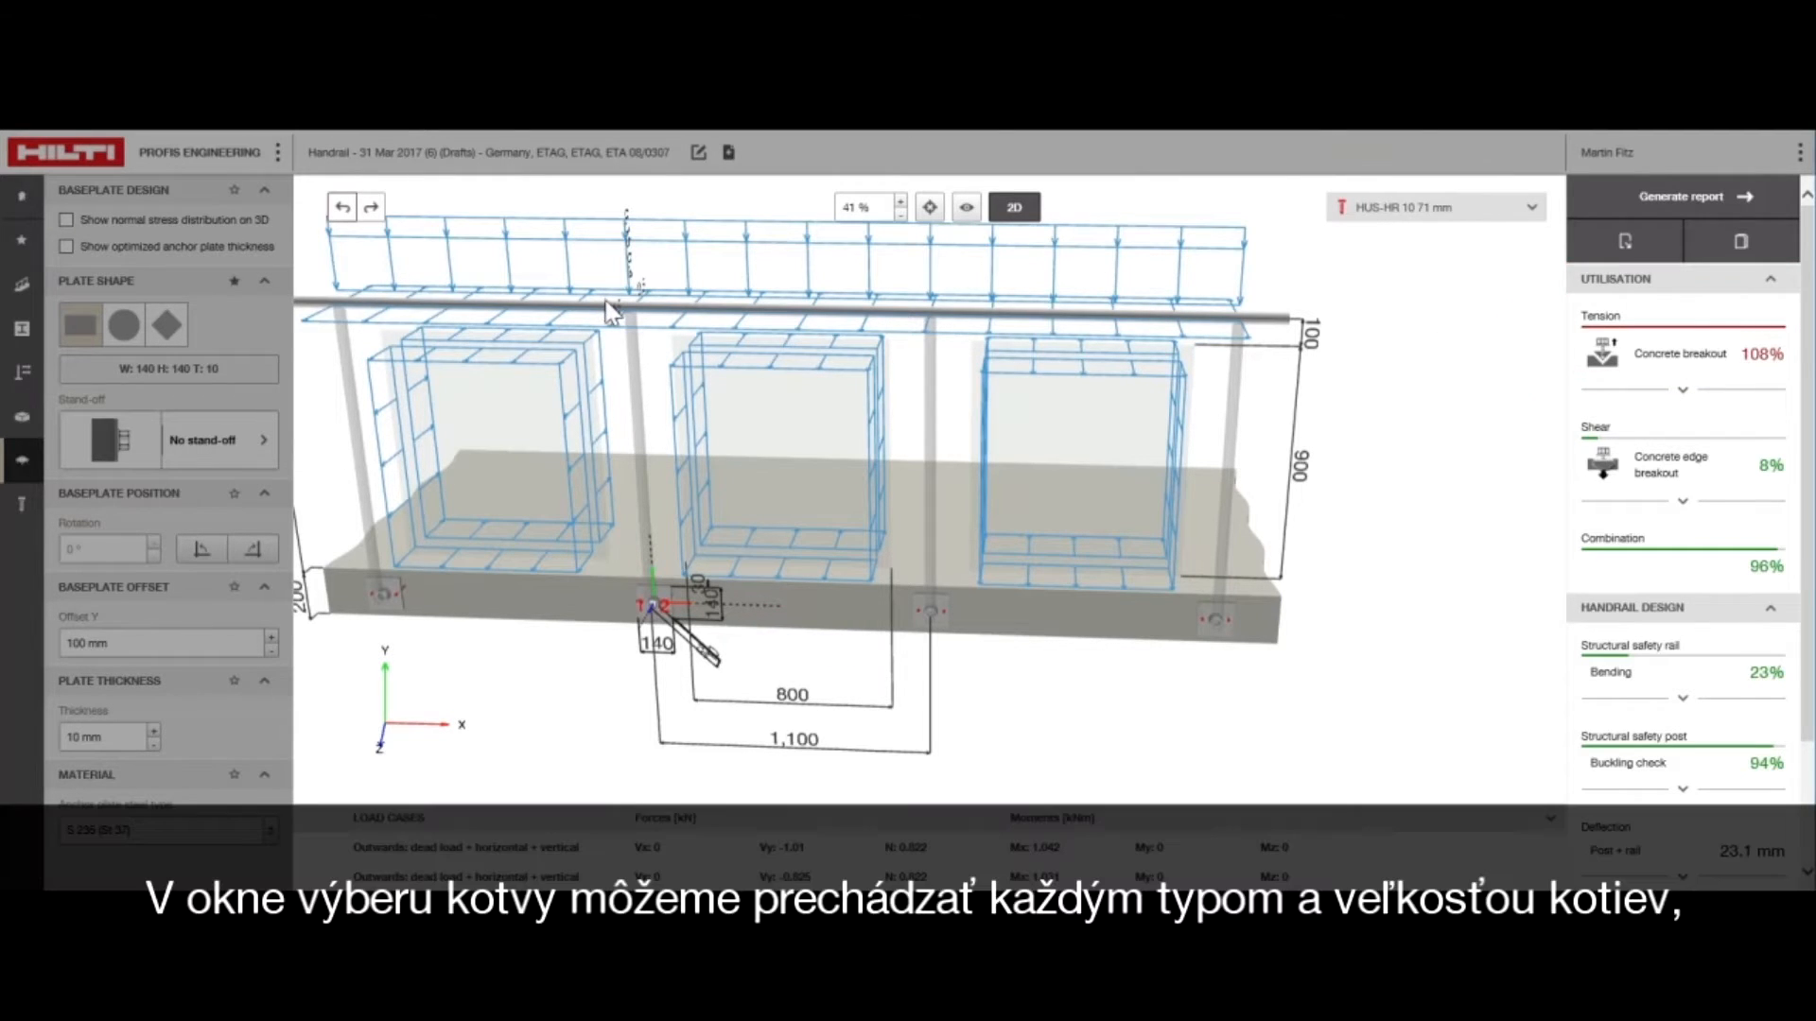
Browse the available anchor types and calculate all of them with the current design inputs
left_click(1532, 209)
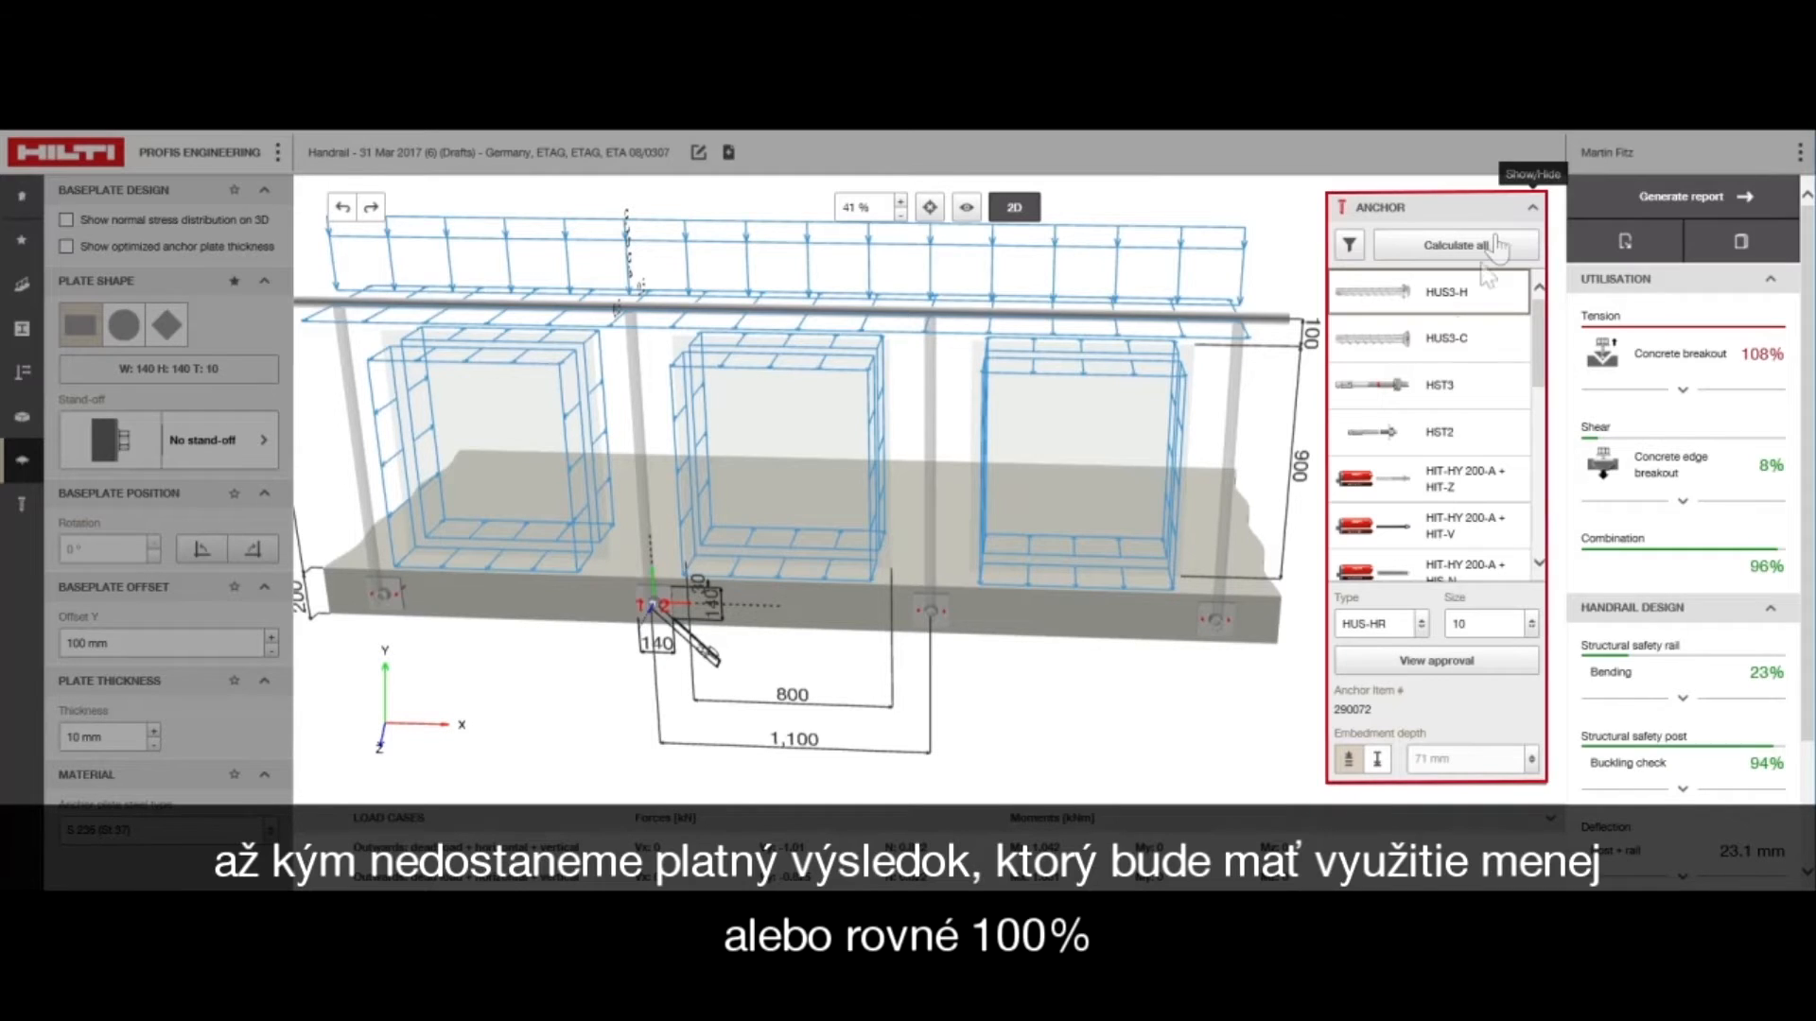
scroll(1419, 396, "down", 3)
scroll(1416, 398, "down", 1)
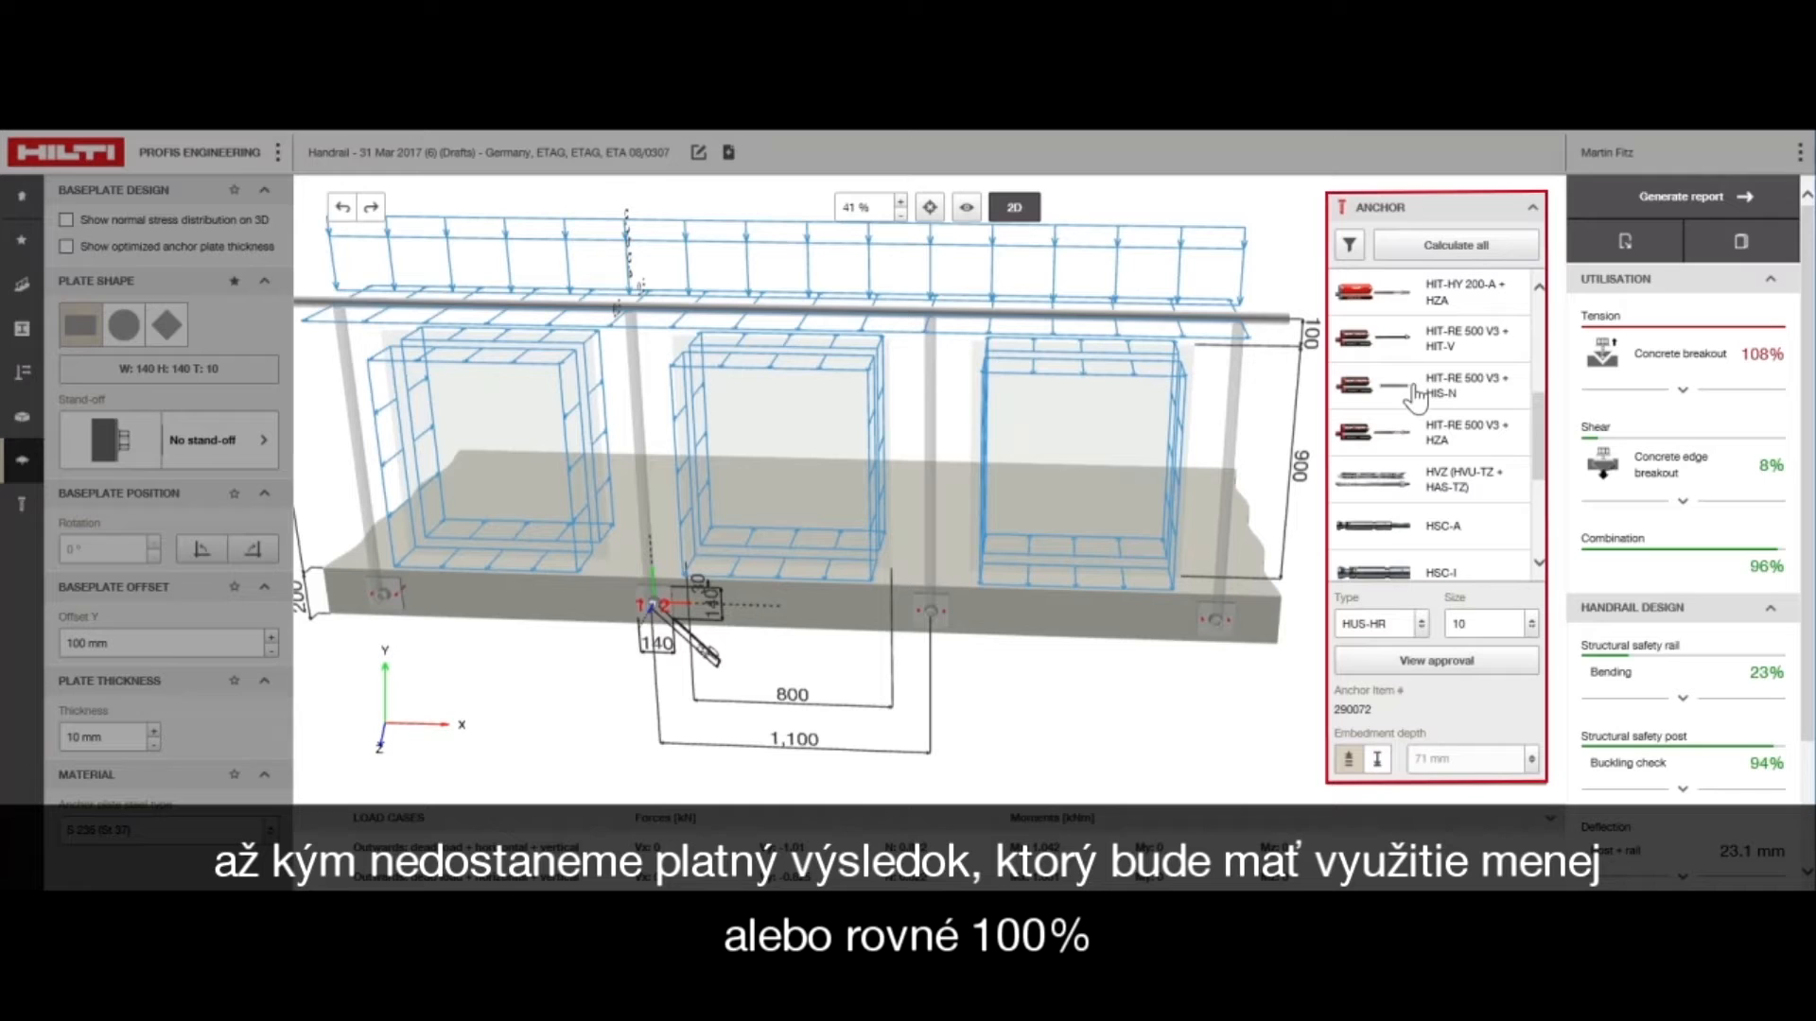
scroll(1415, 398, "up", 5)
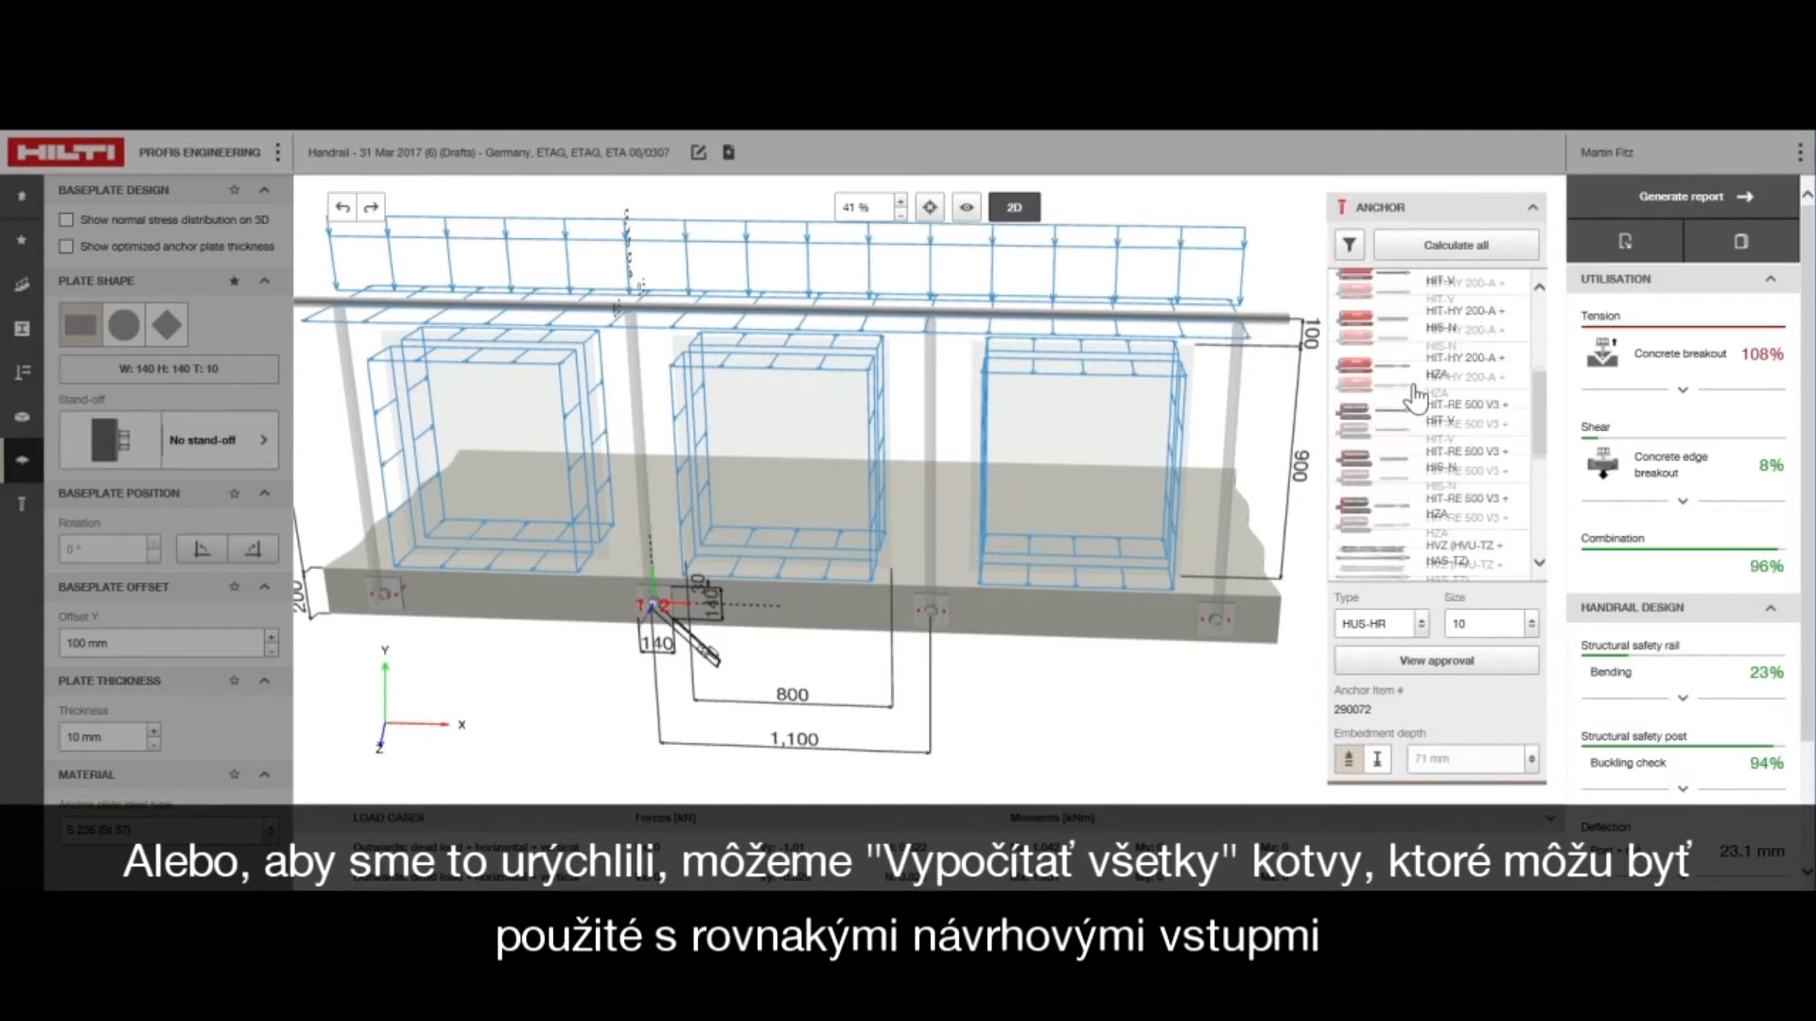
left_click(1454, 244)
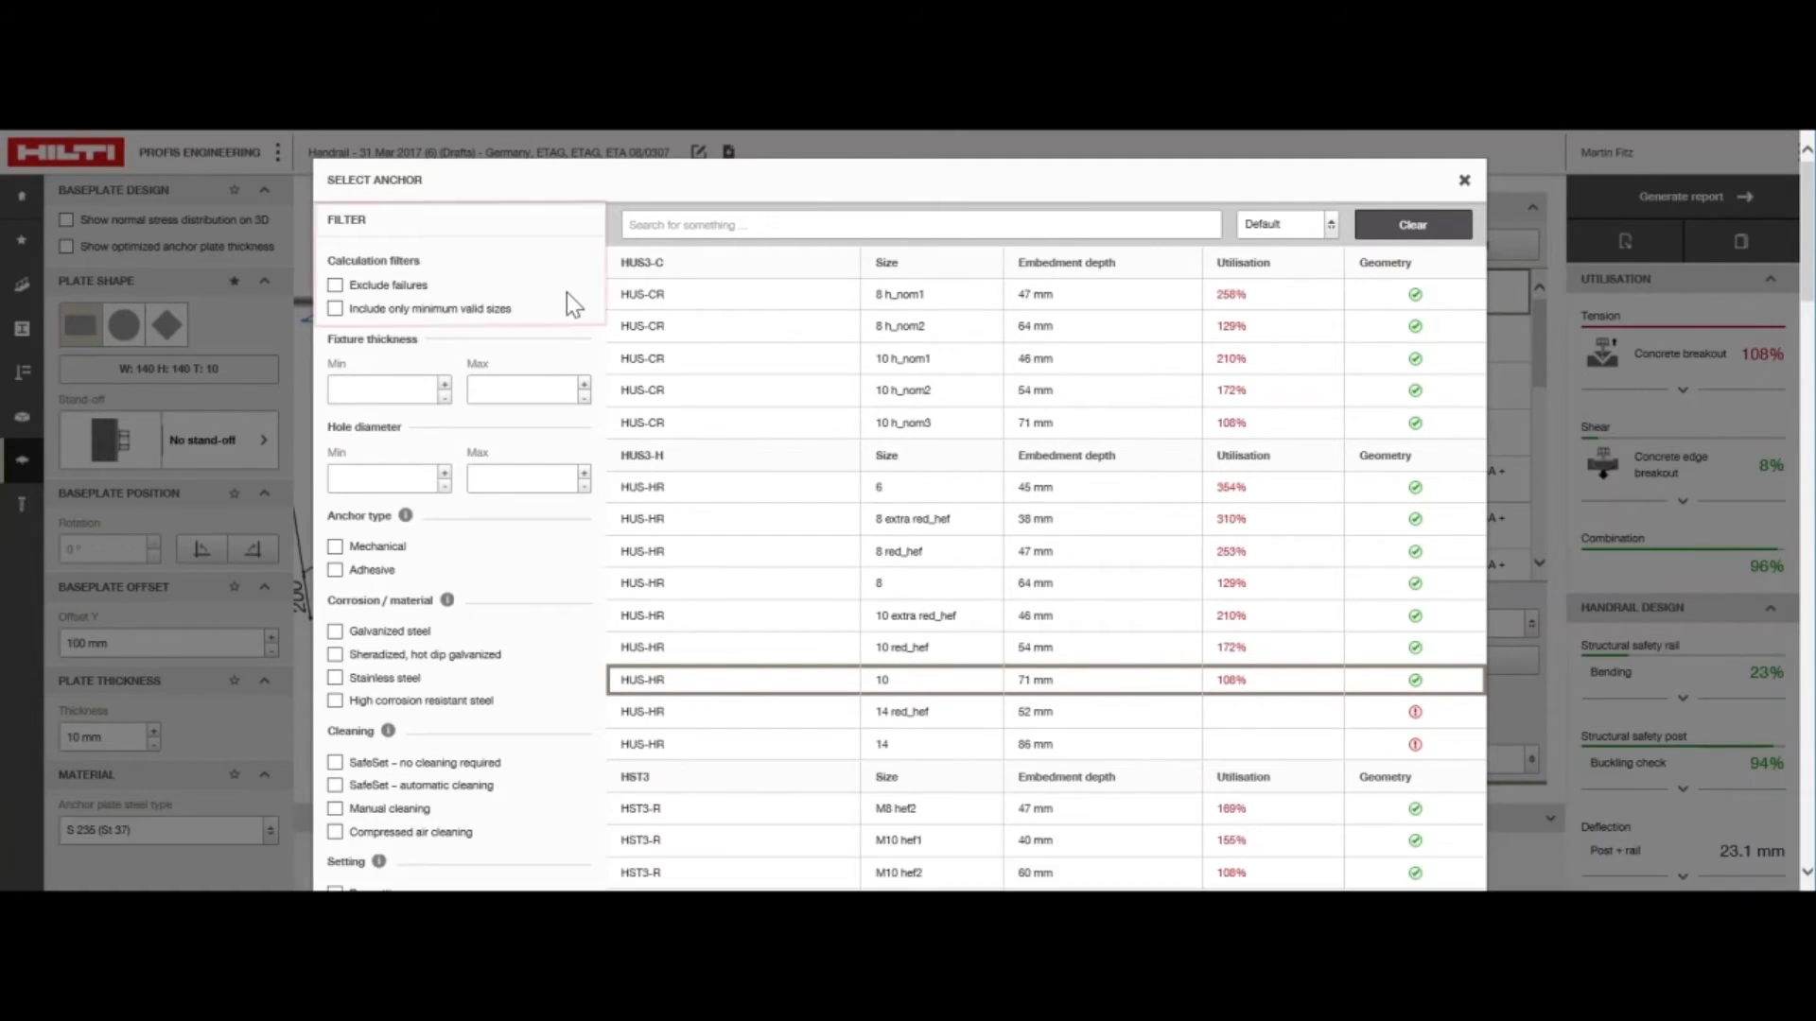
Filter the calculated anchors to exclude failures and include only minimum valid sizes, and select HST3-R M12 hef2 with 70 mm embedment depth
left_click(335, 286)
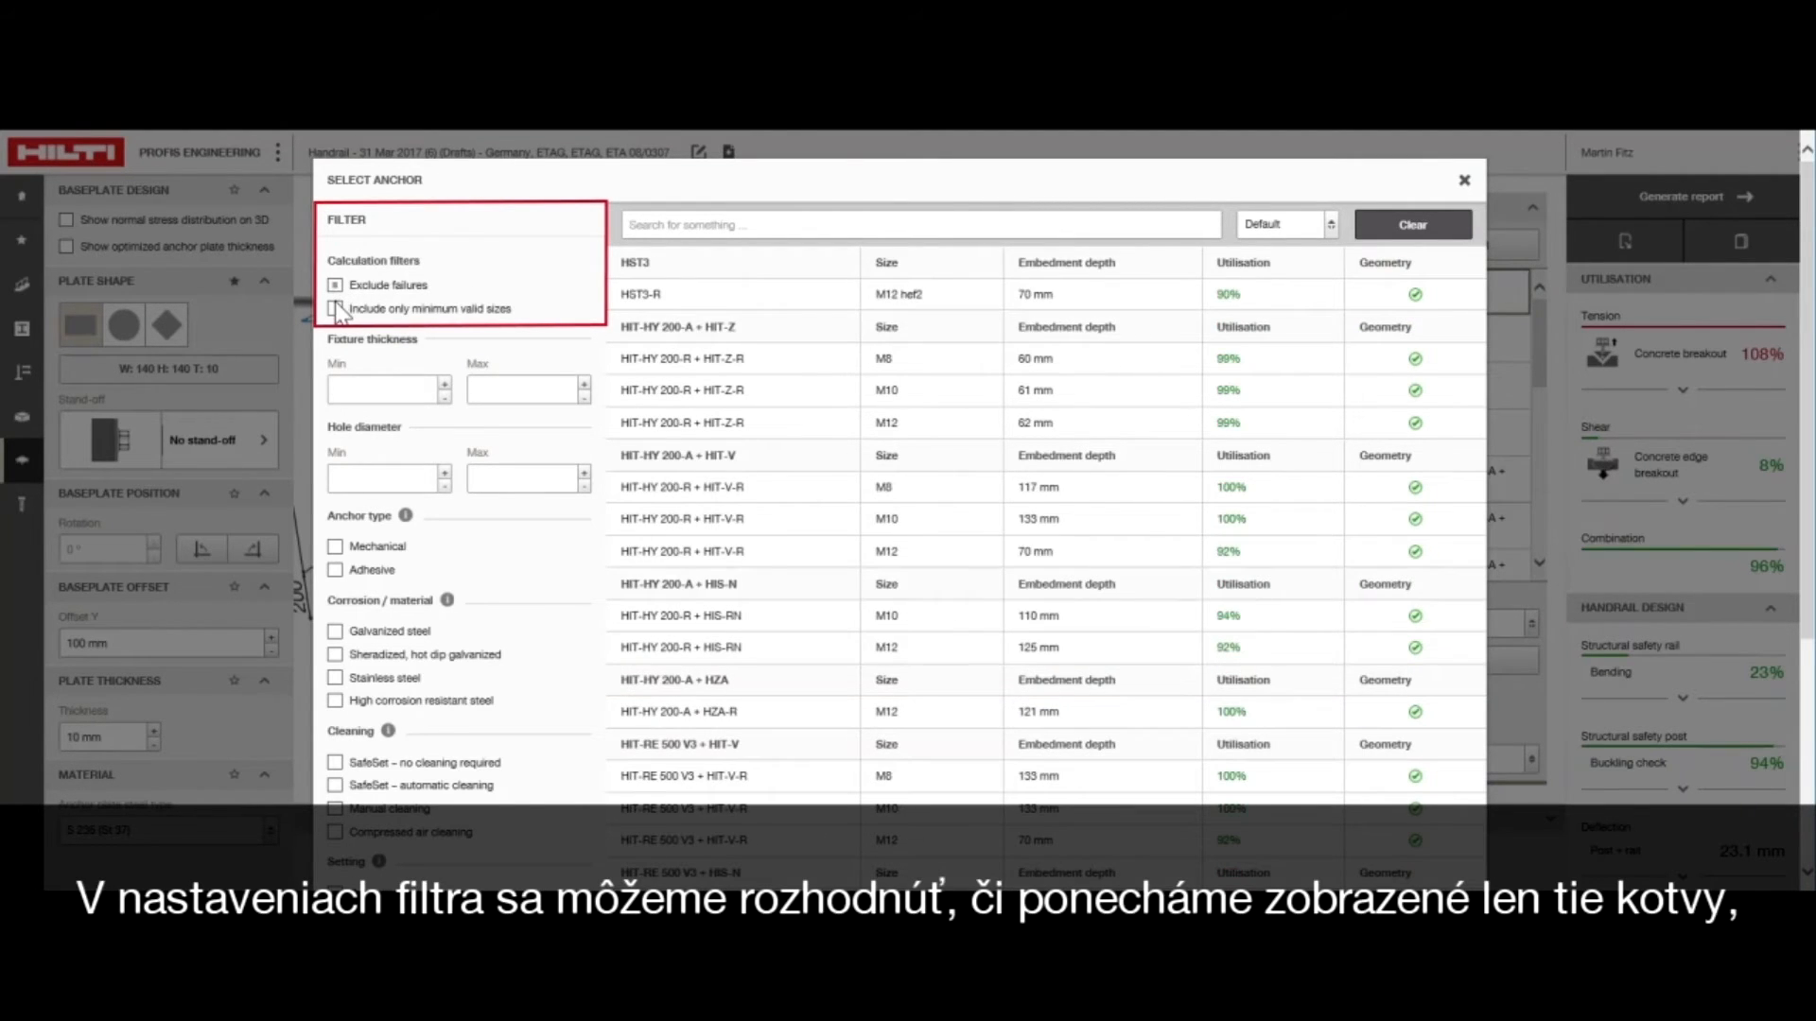
left_click(336, 309)
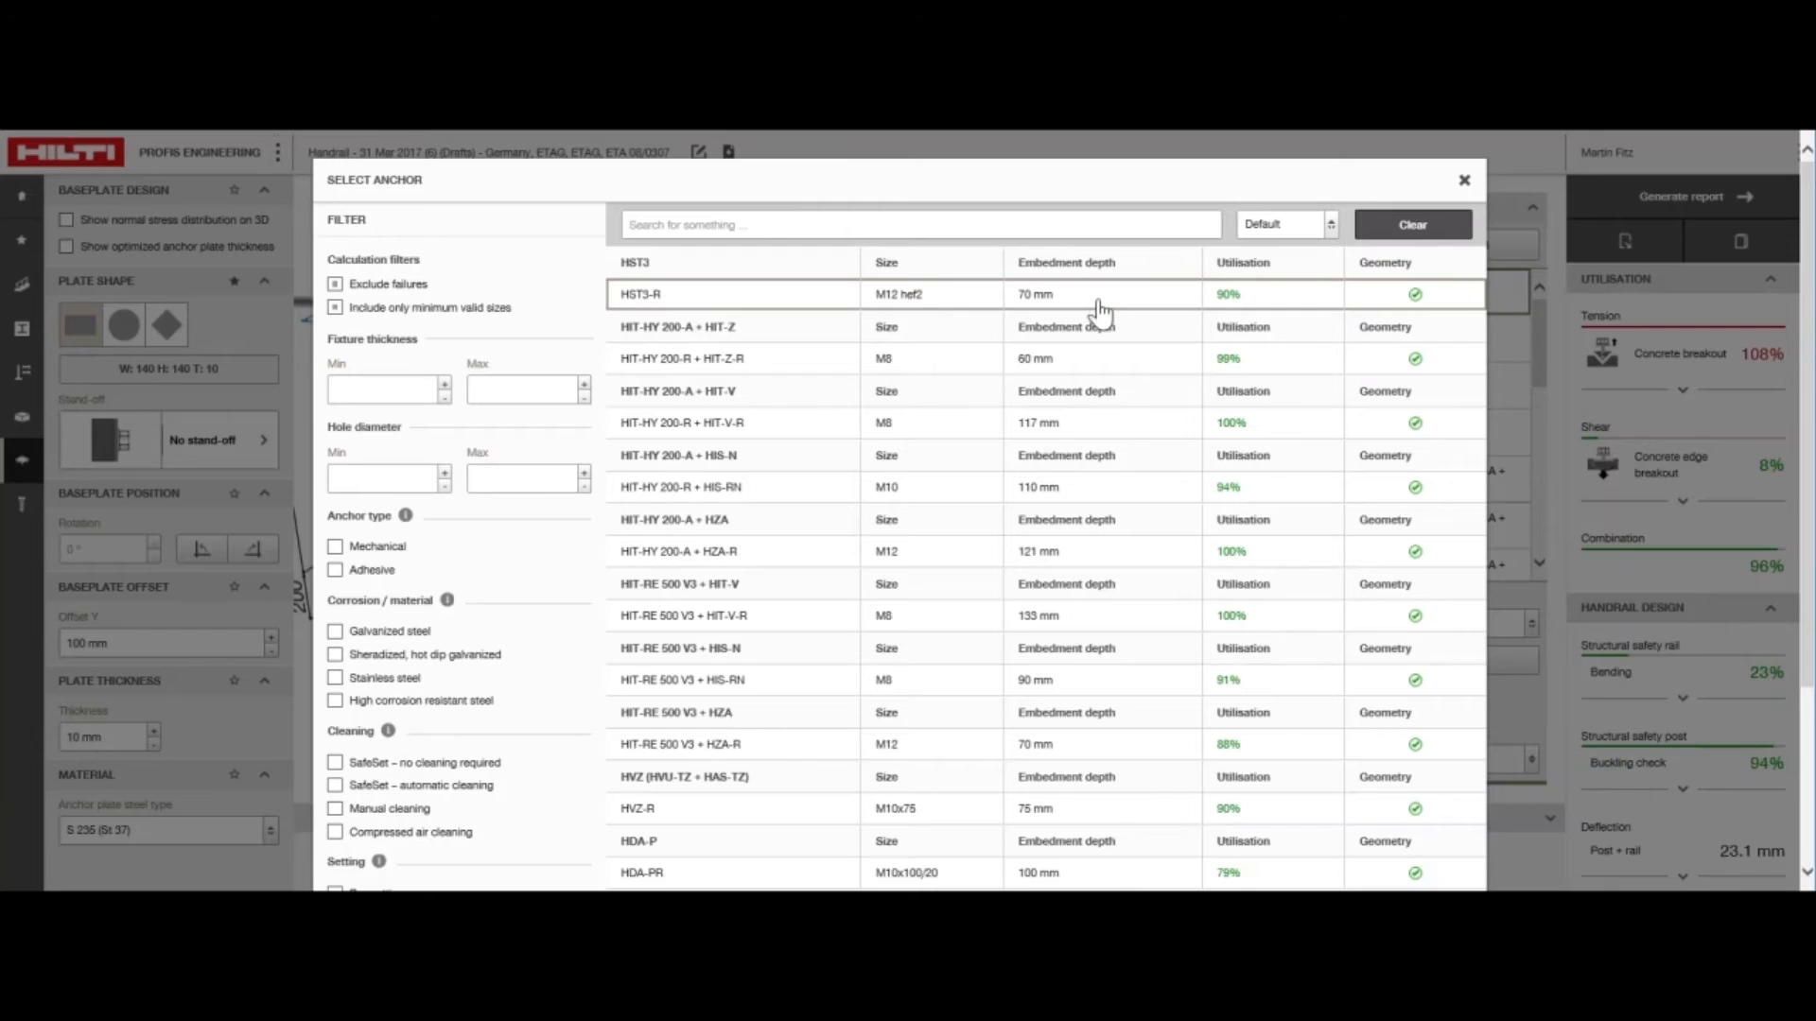
left_click(1100, 305)
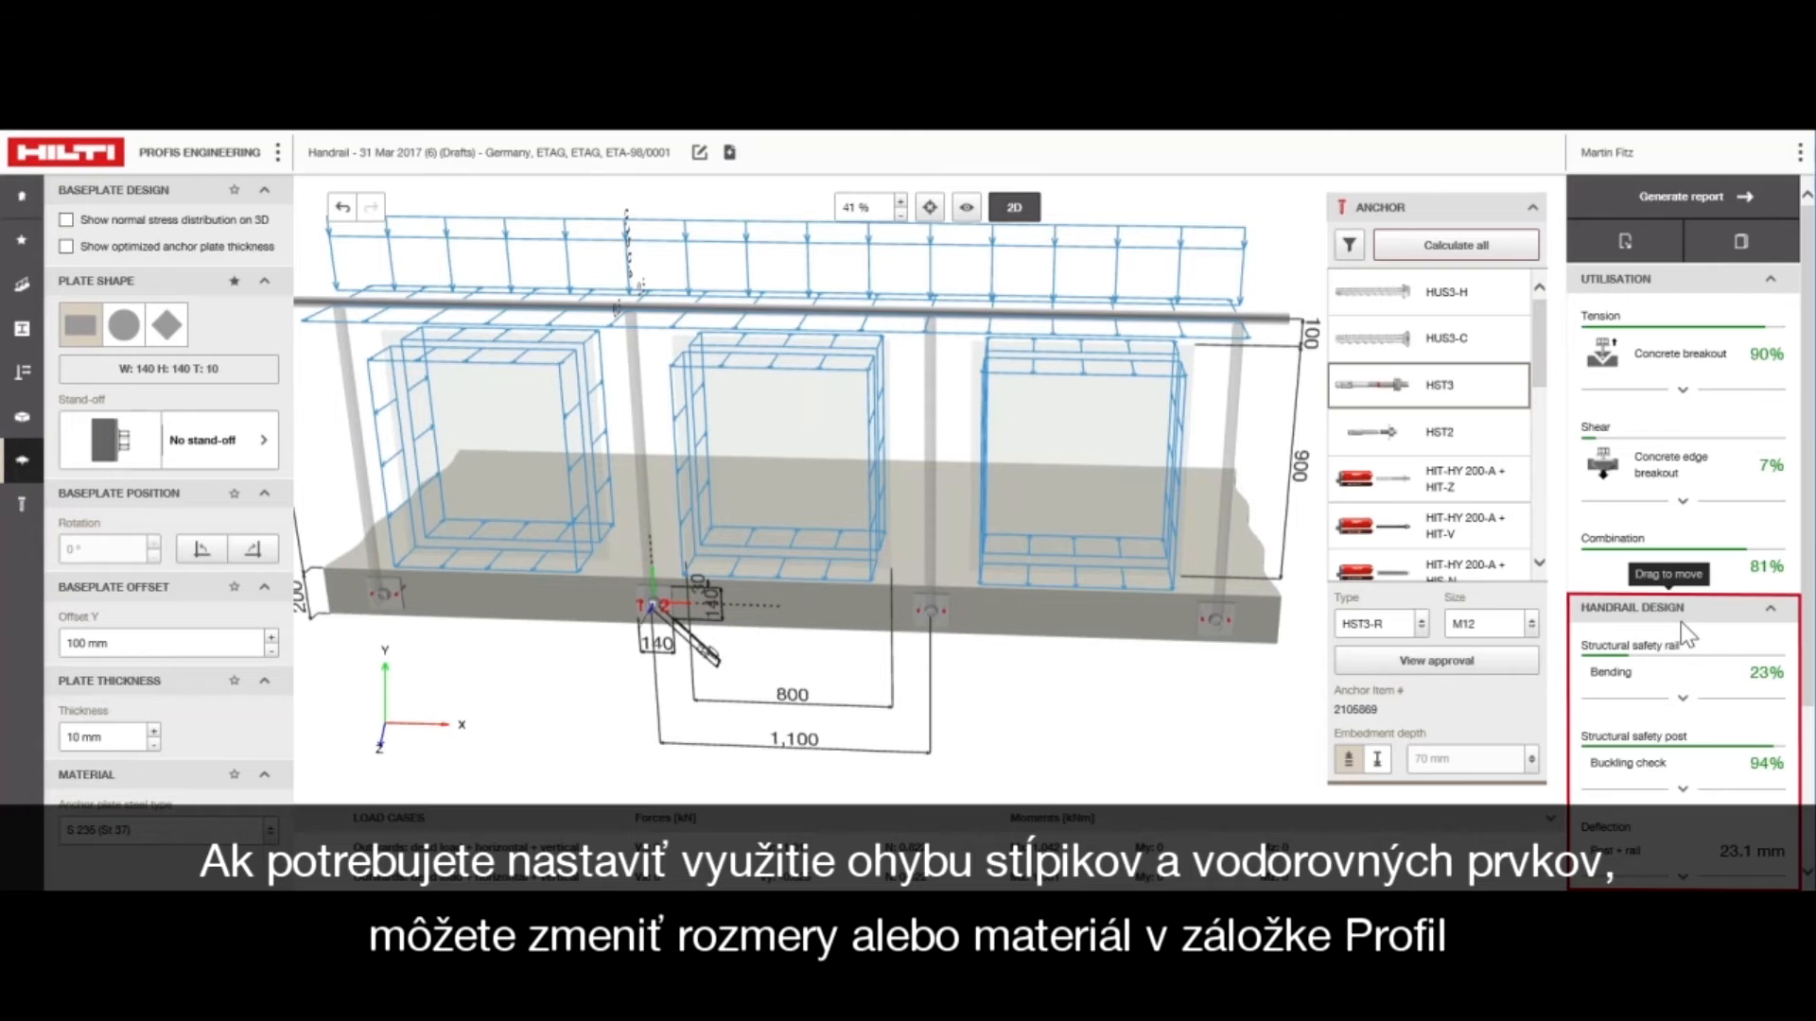
Review the handrail design results, and save and generate the report with normal stress distribution details included
scroll(1681, 622, "down", 3)
scroll(1678, 623, "up", 3)
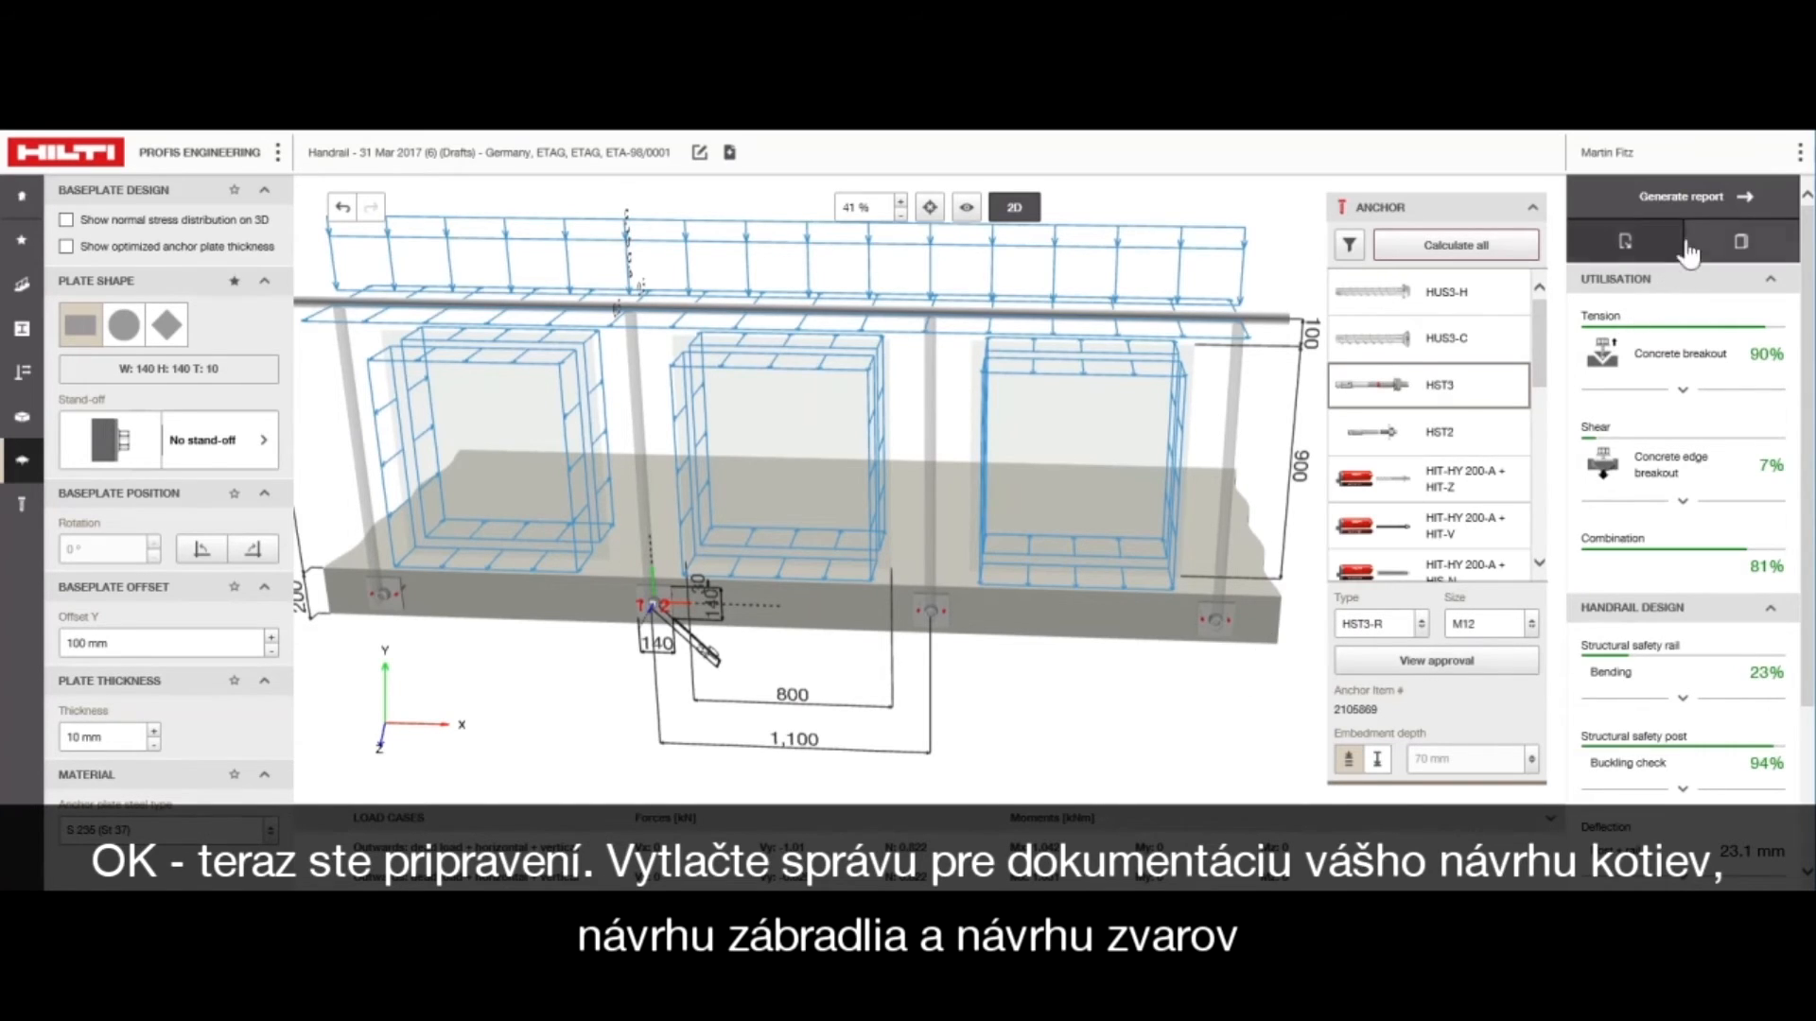
left_click(1673, 210)
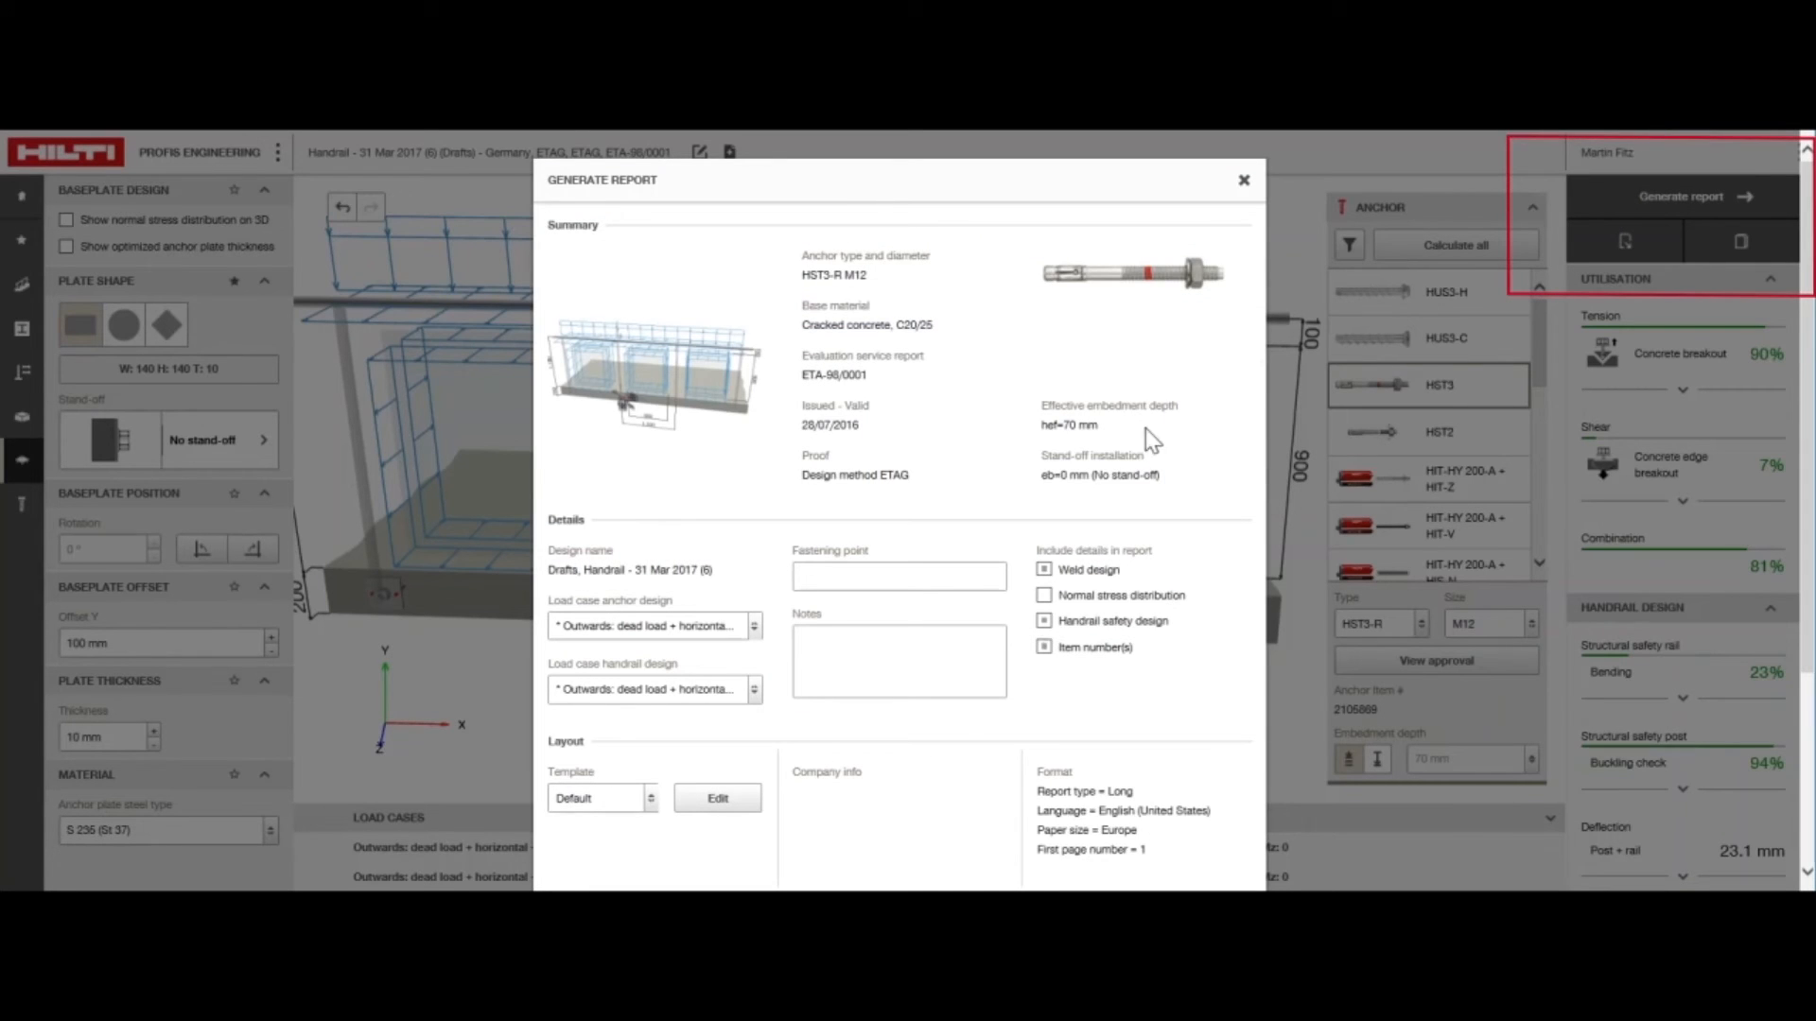
left_click(1121, 597)
scroll(1130, 577, "down", 3)
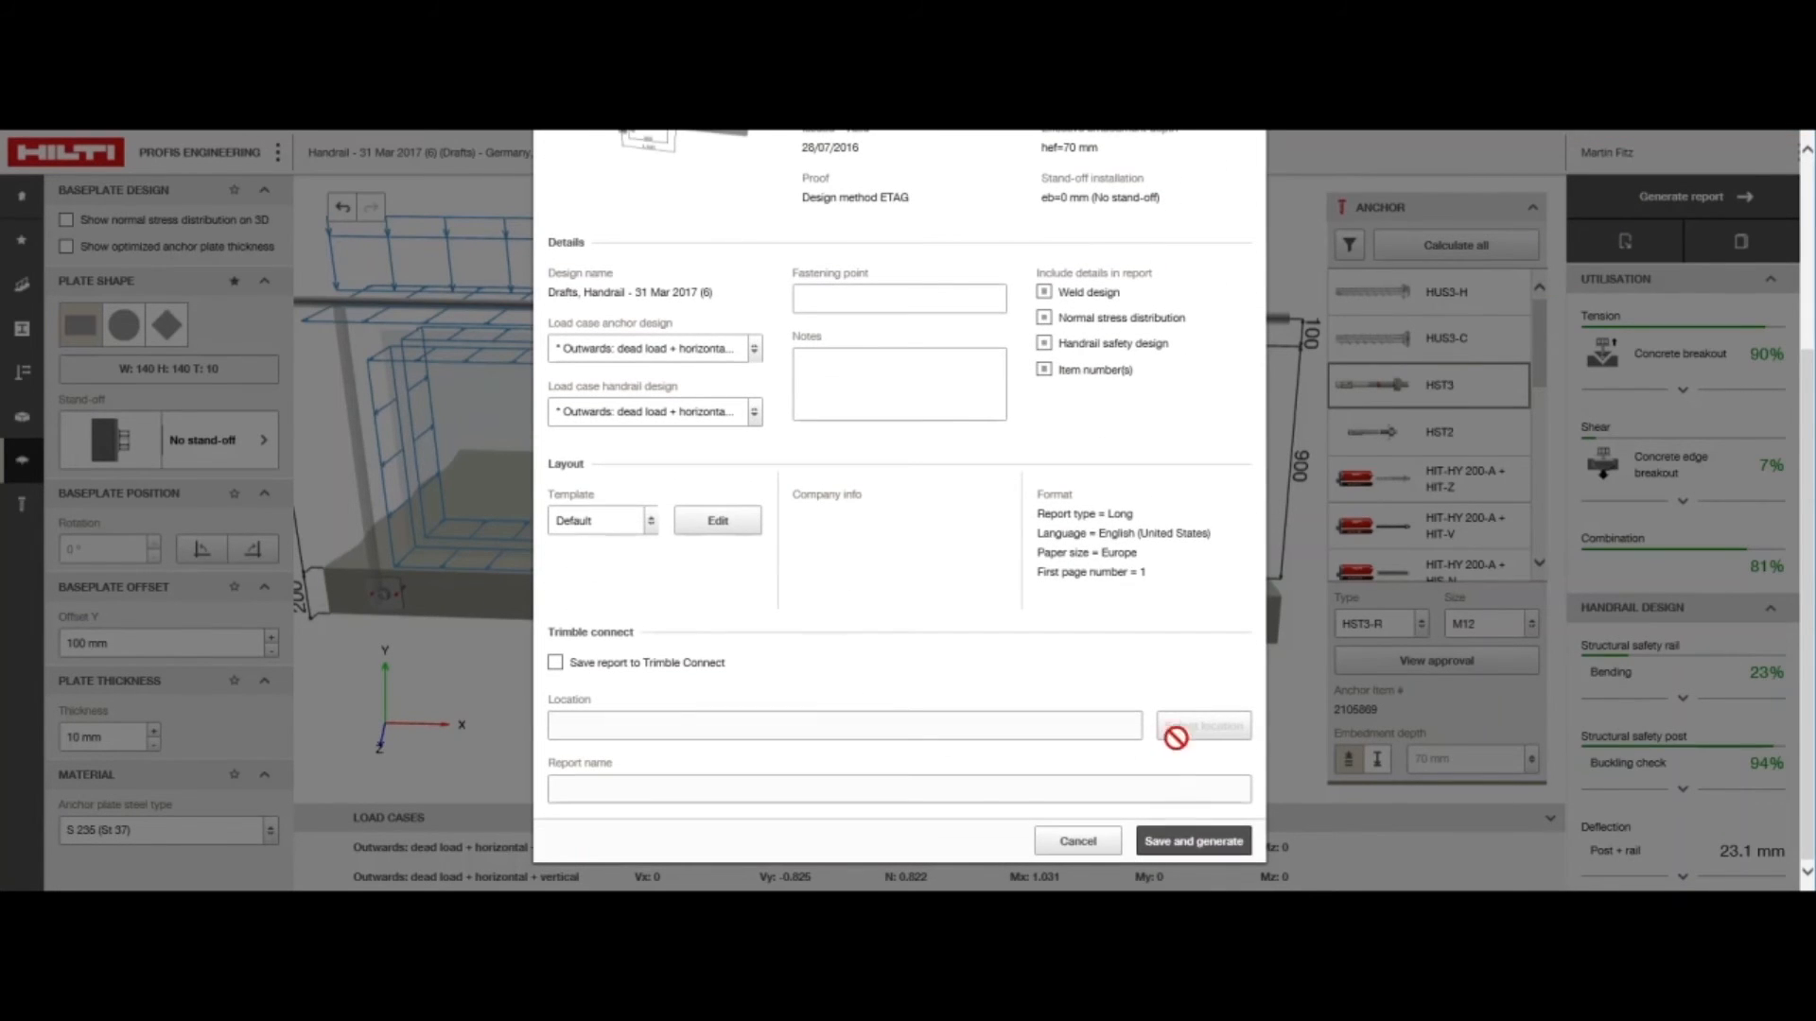
left_click(1189, 850)
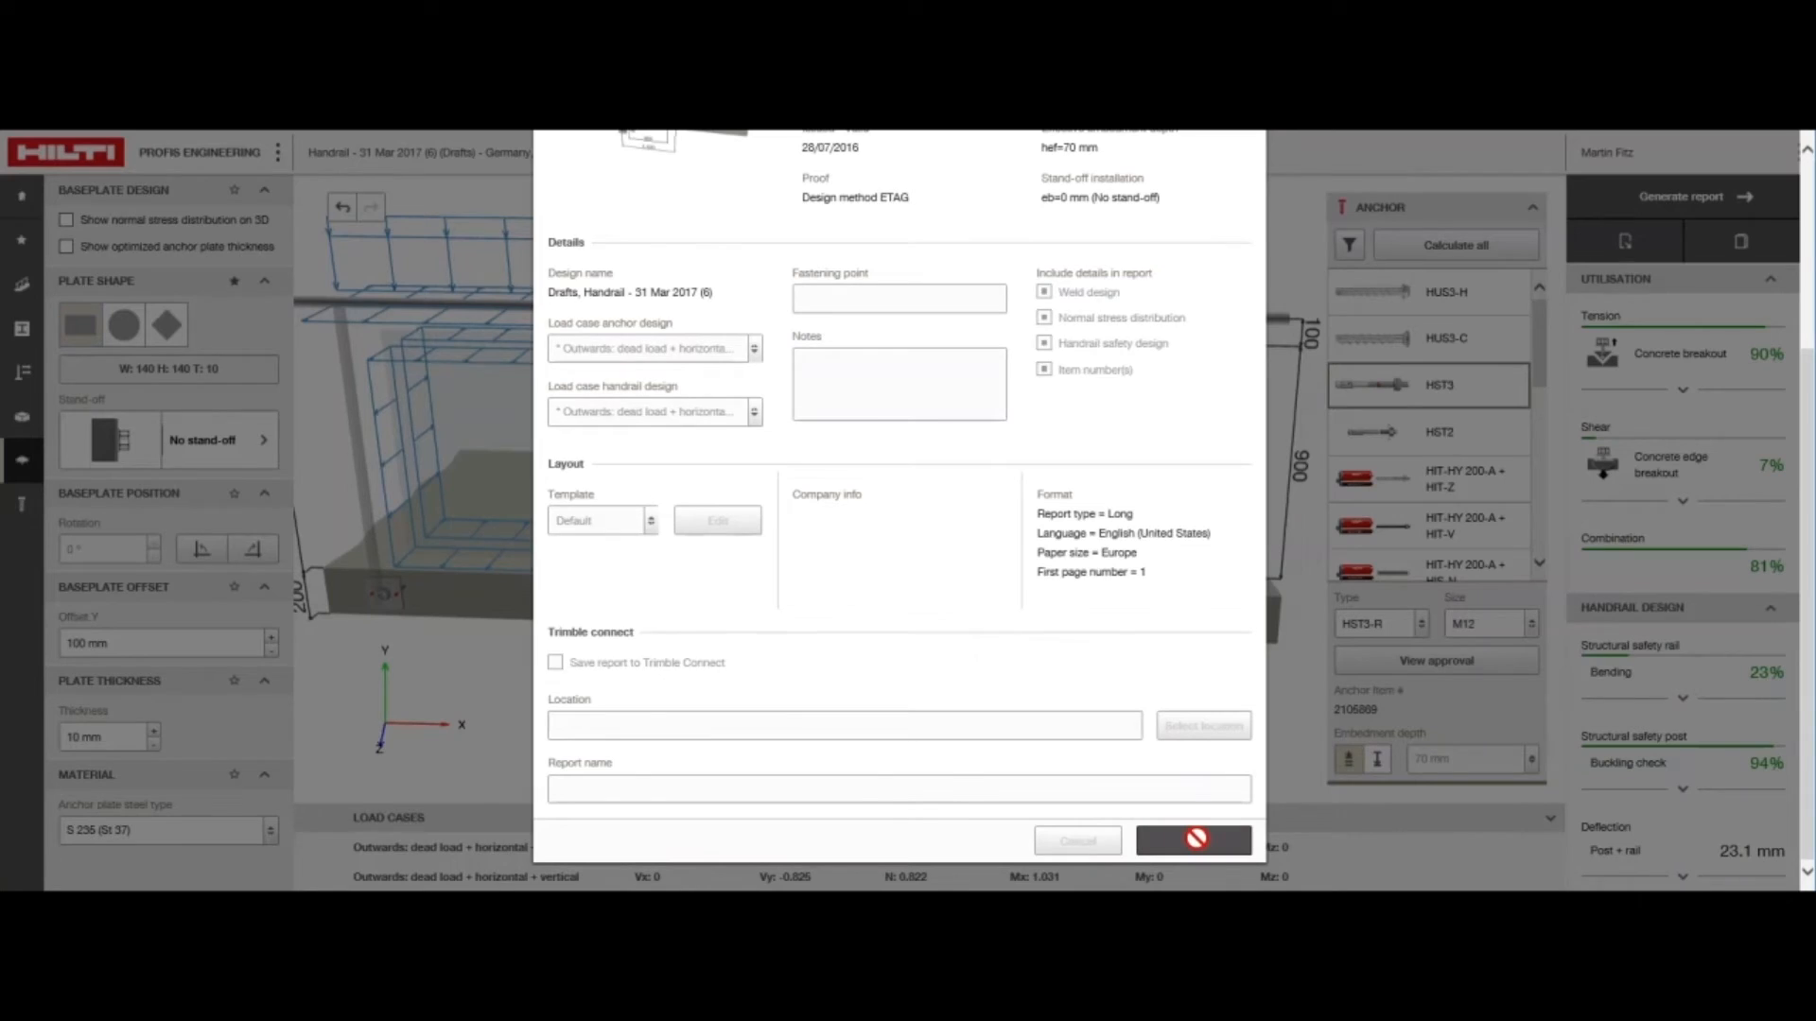
Examine the generated report from the geometry and design results through the weld, installation and handrail member checks to the closing remarks
scroll(1320, 410, "down", 5)
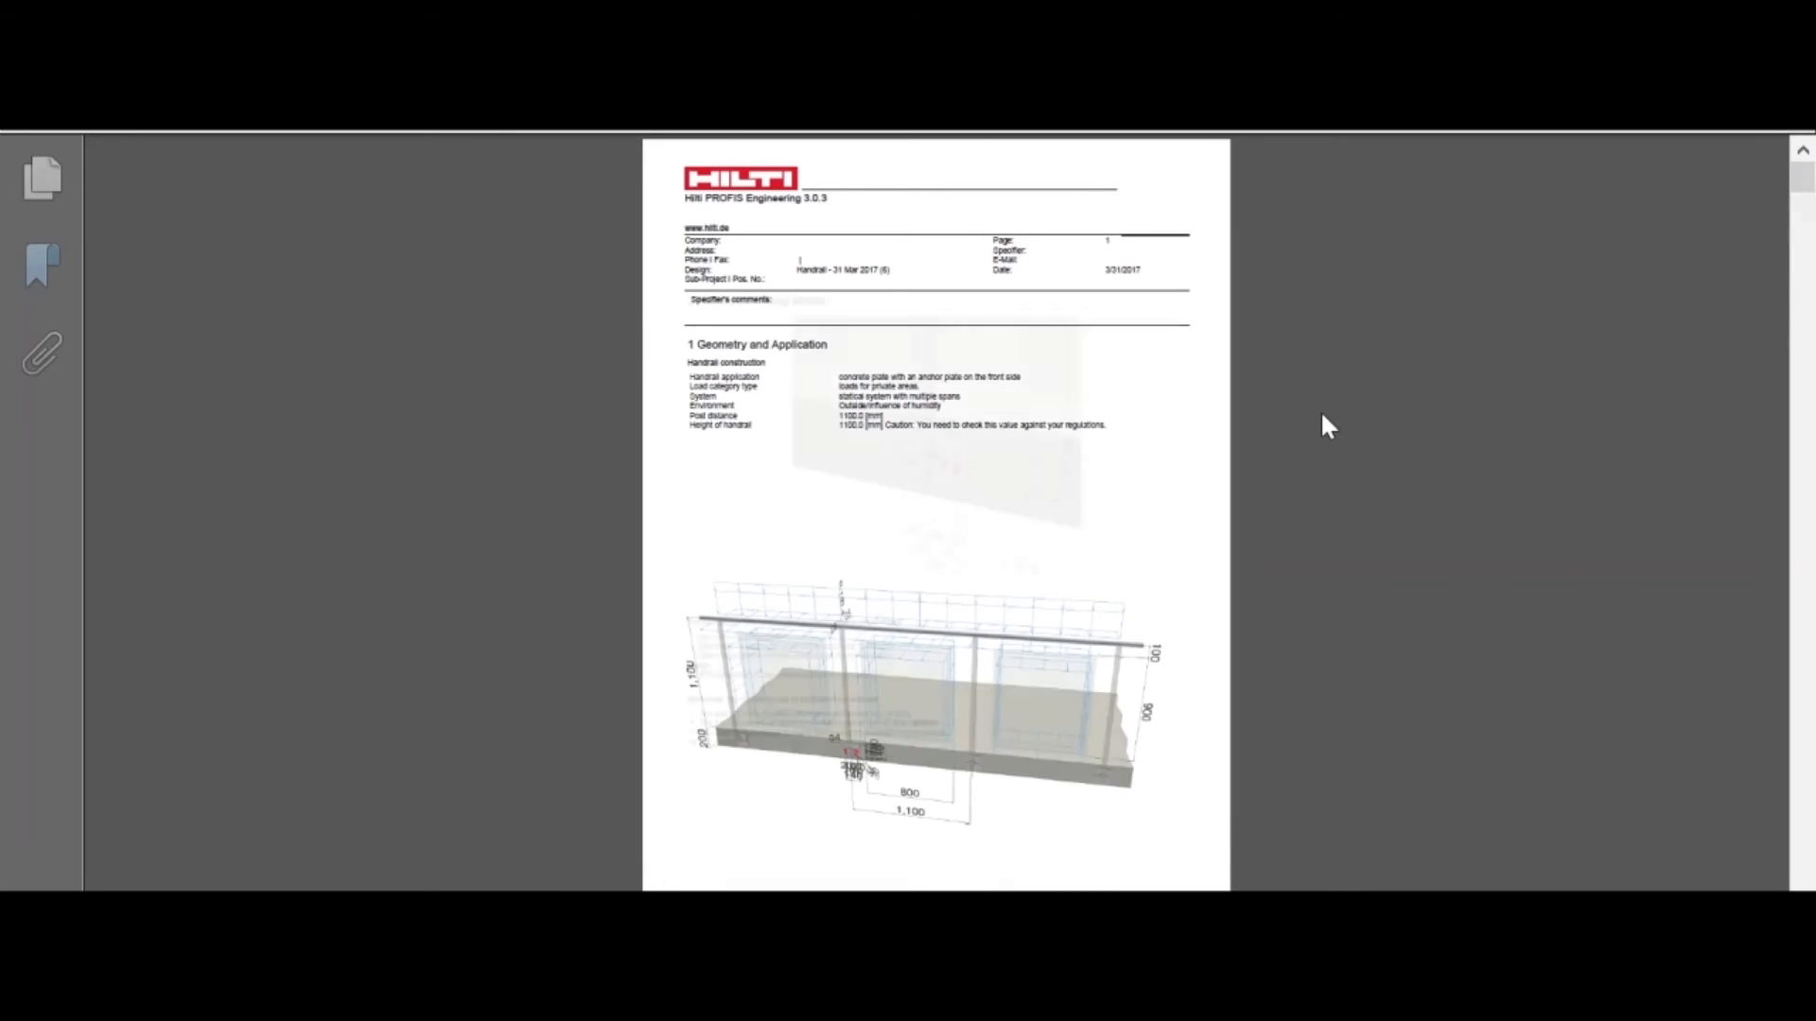
scroll(1313, 419, "down", 3)
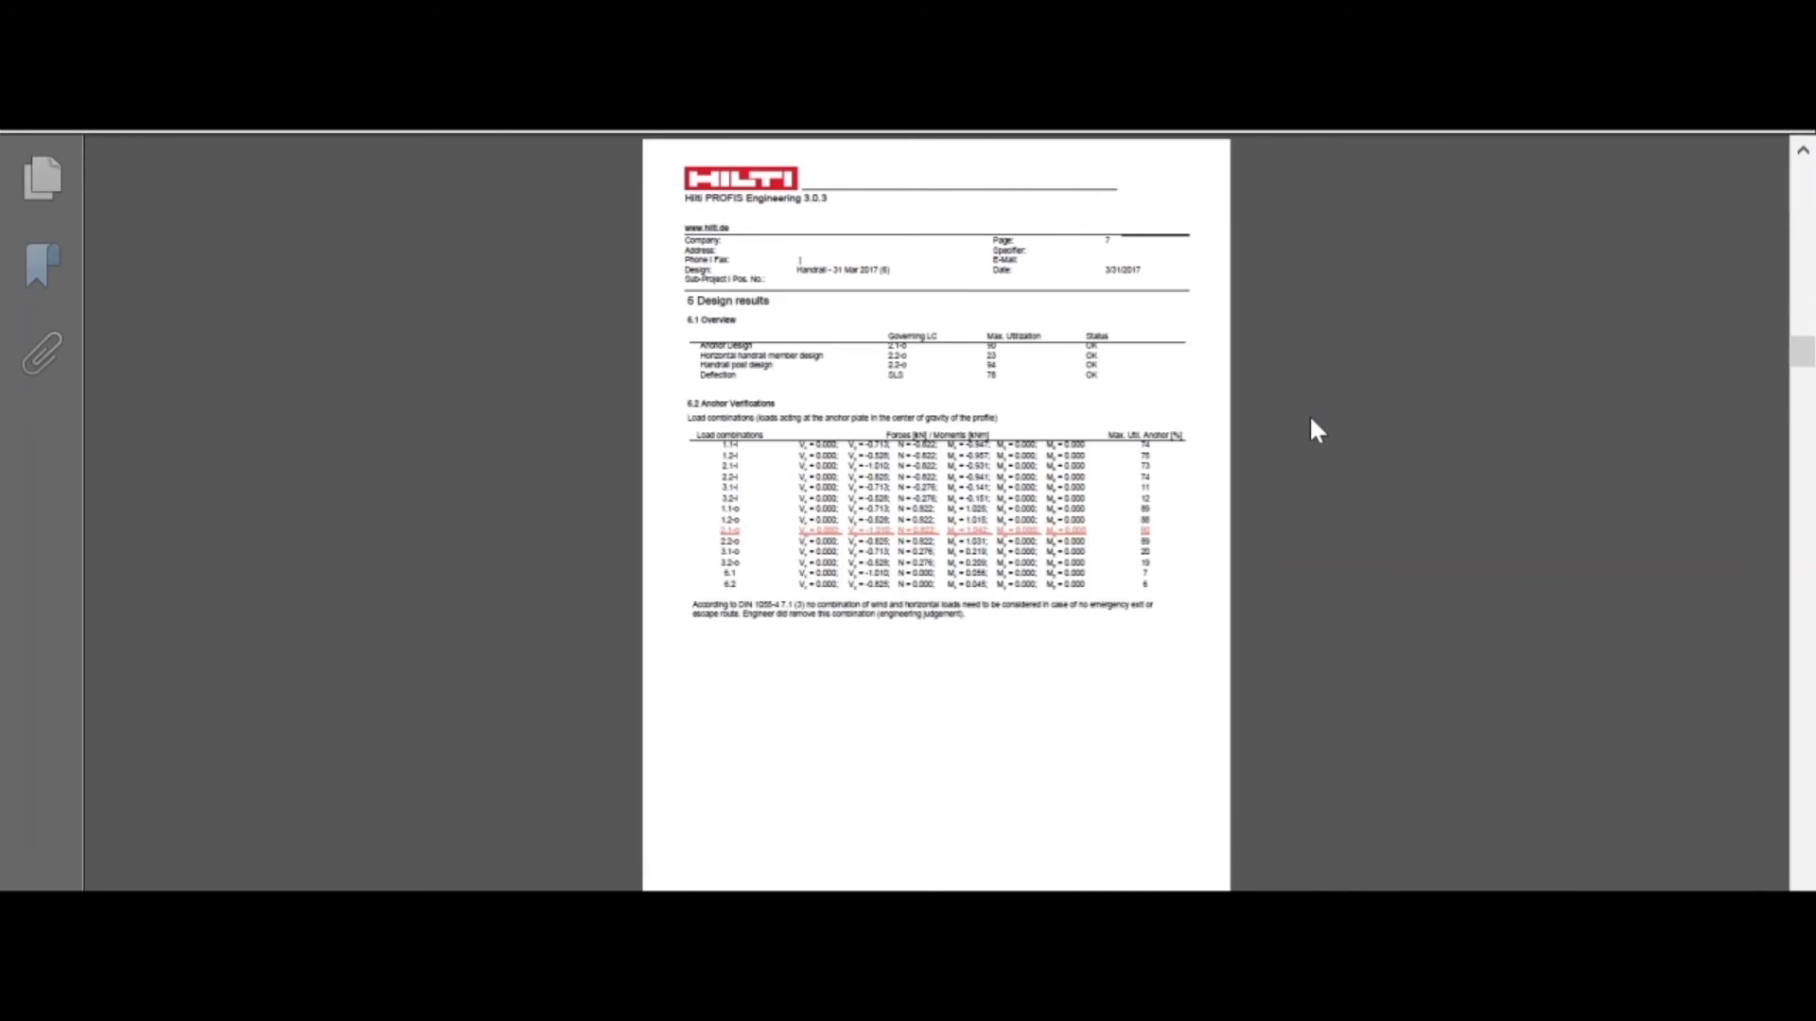
scroll(1310, 419, "down", 2)
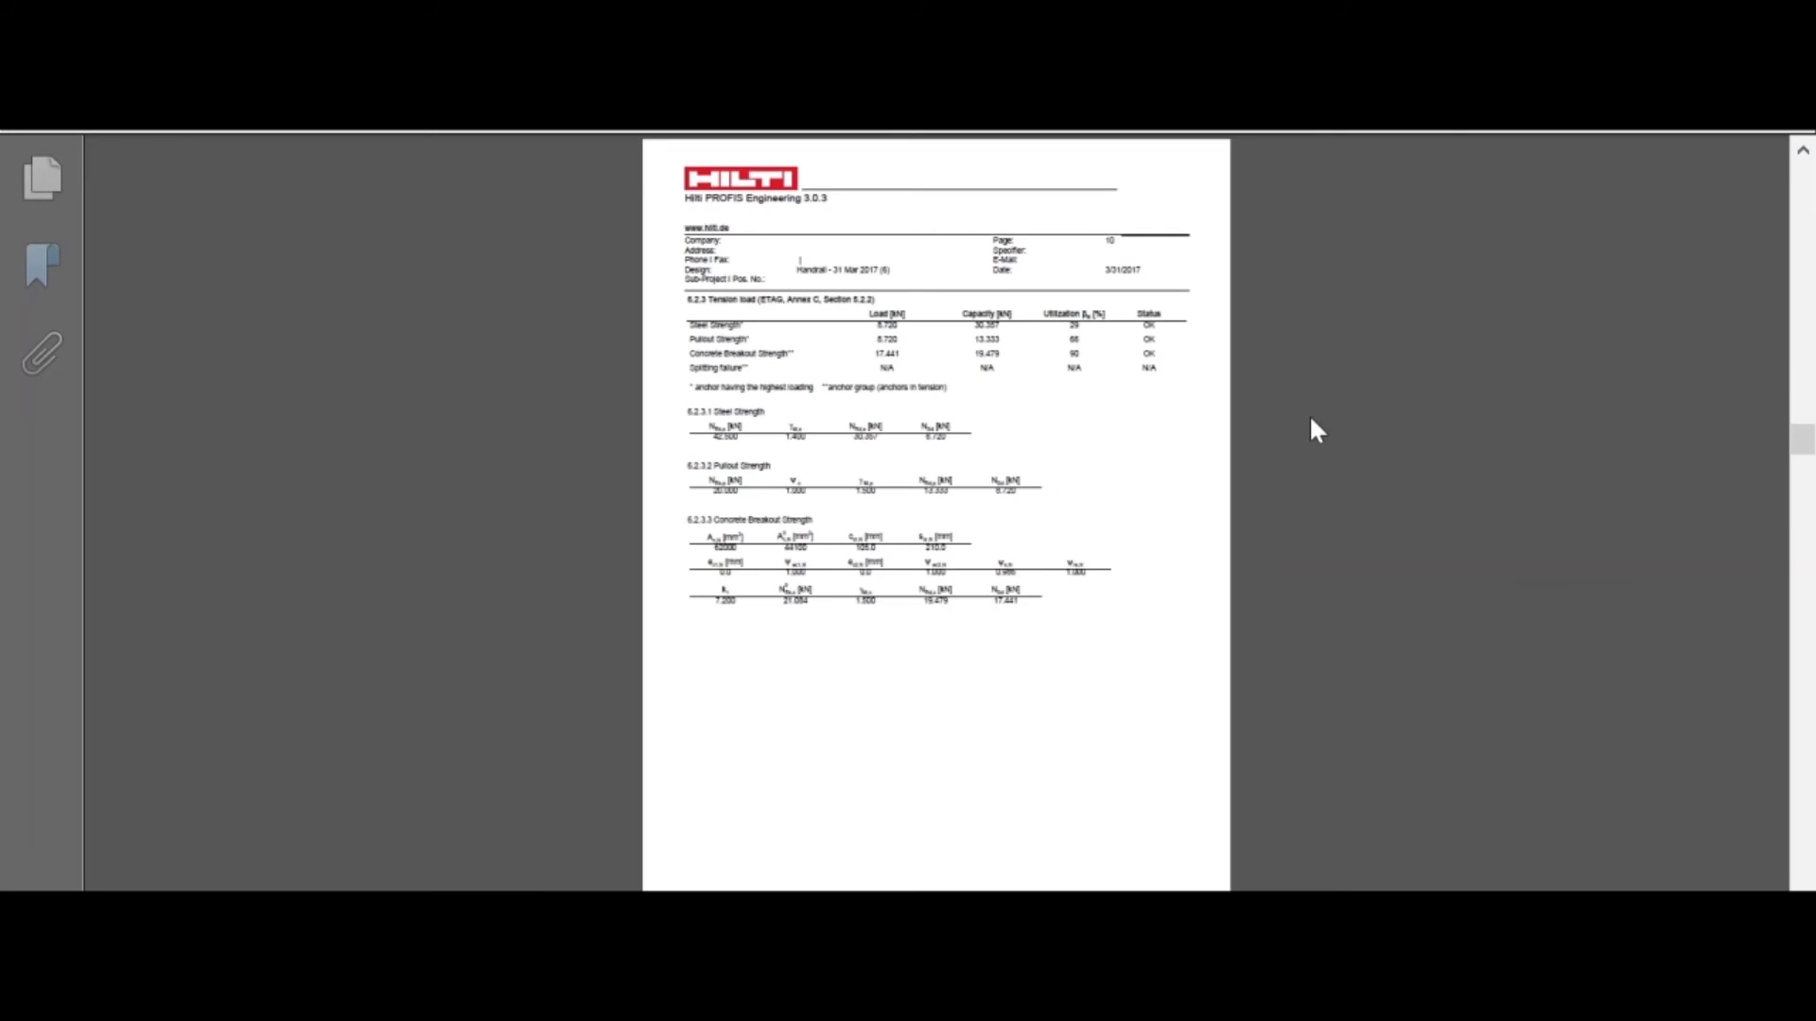
scroll(1310, 420, "down", 3)
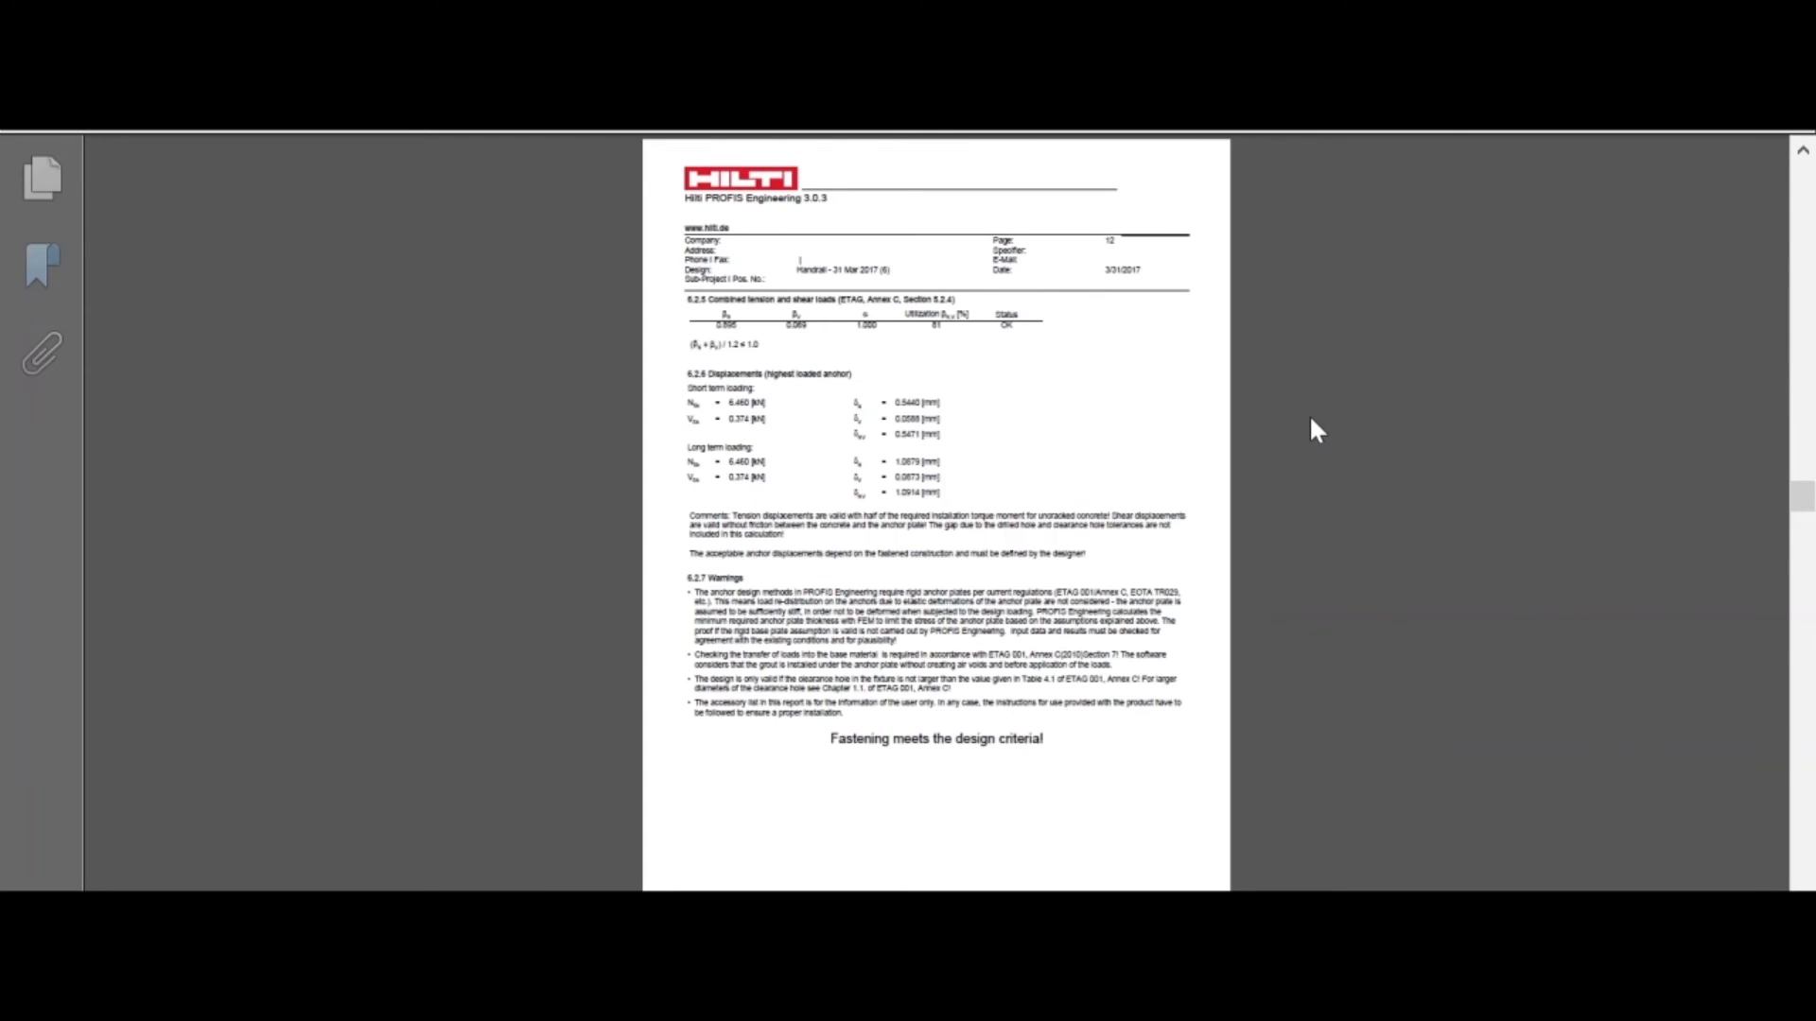
scroll(1306, 423, "down", 1)
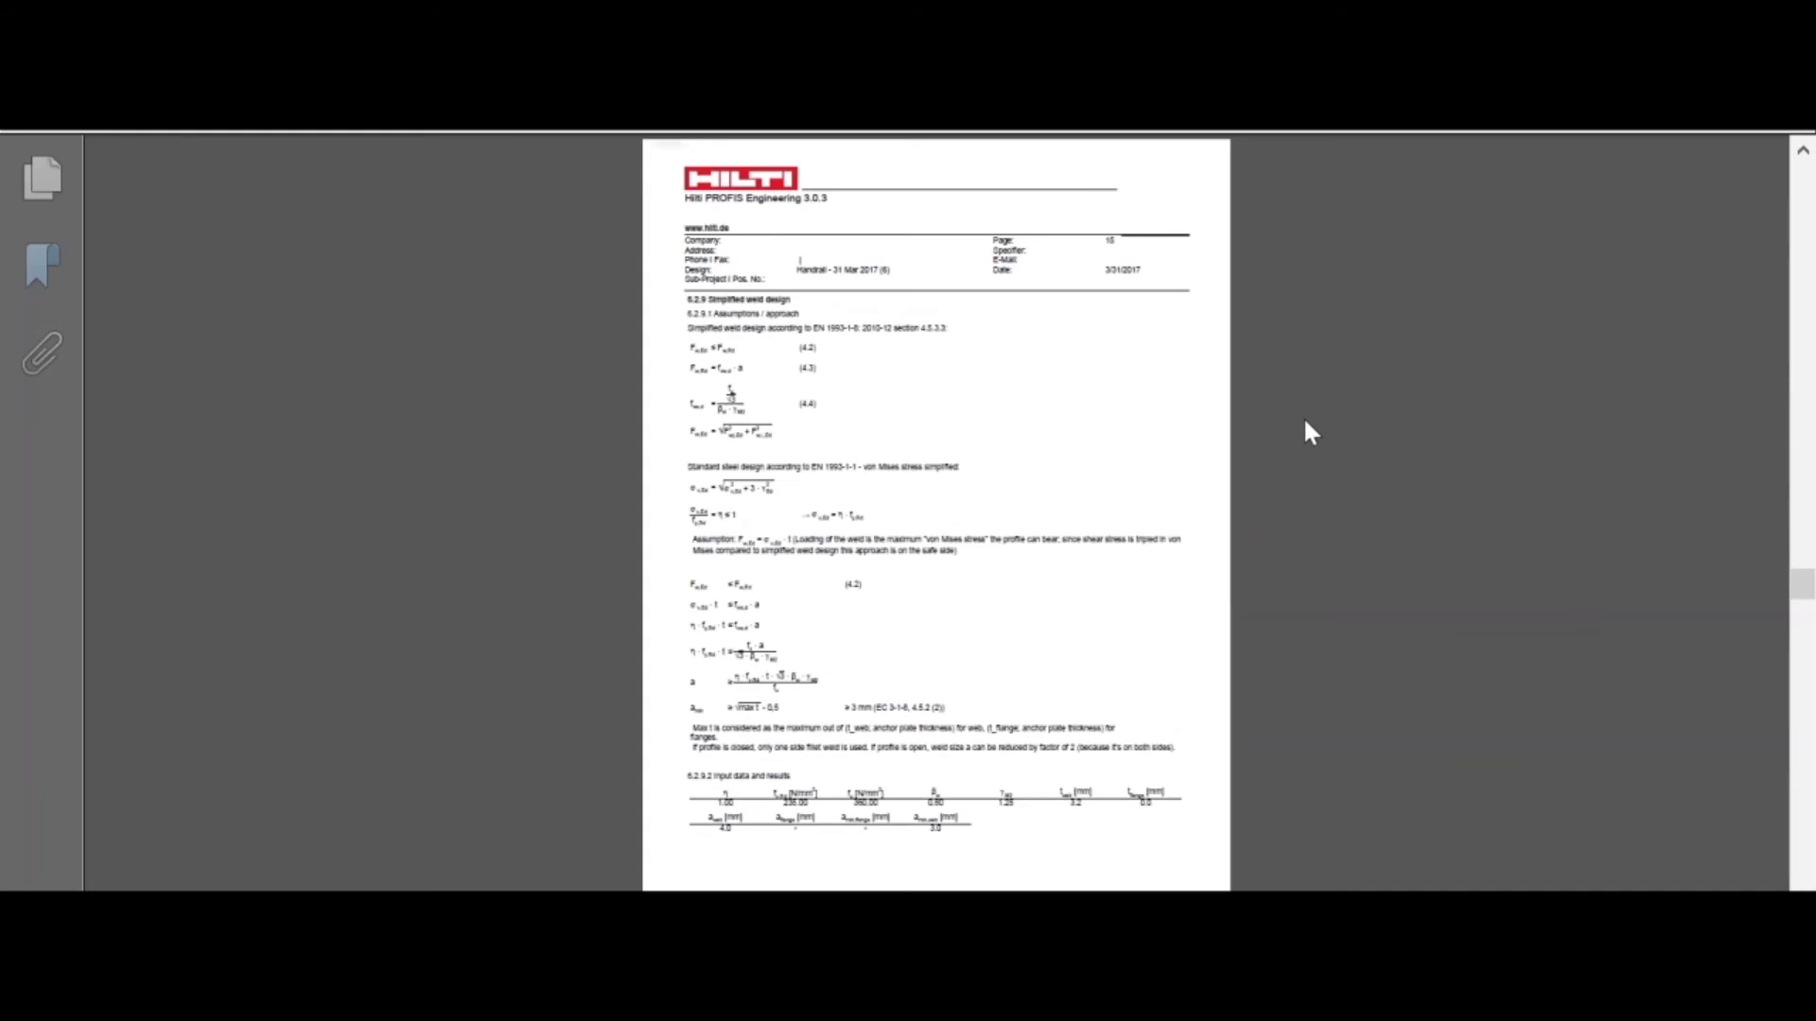
scroll(1305, 422, "down", 1)
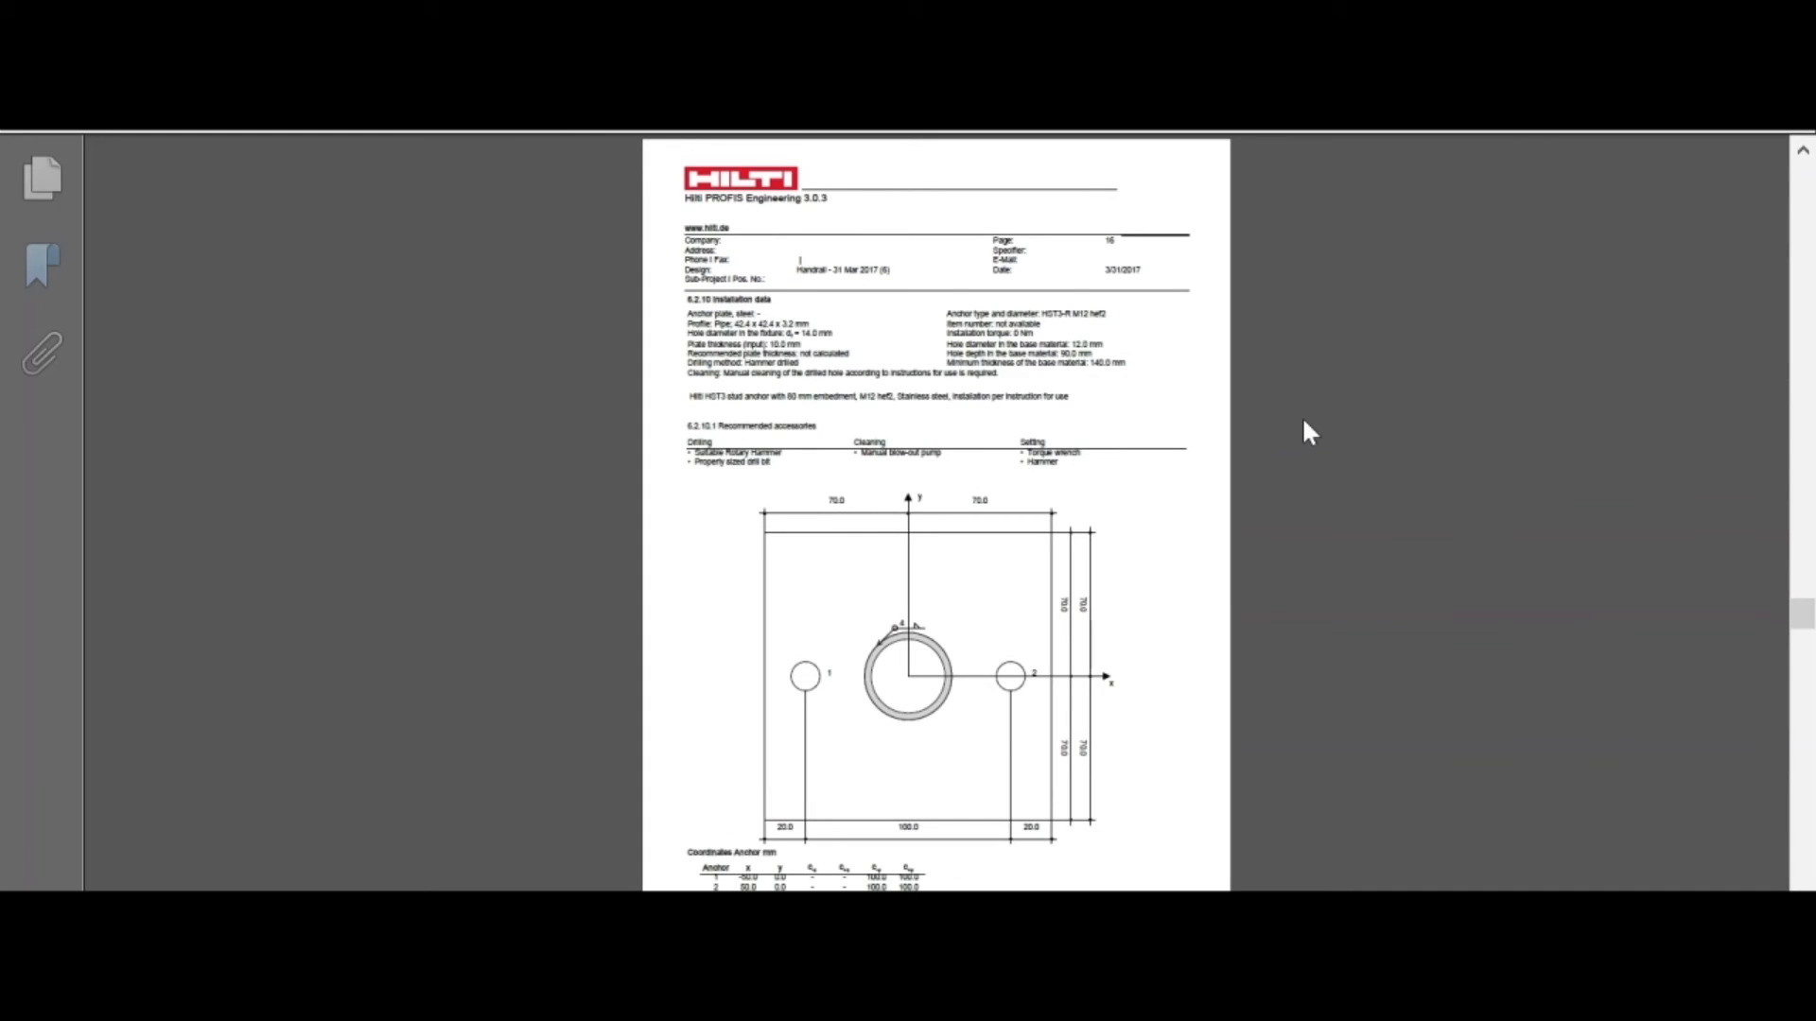
scroll(1303, 422, "down", 1)
scroll(1303, 422, "down", 3)
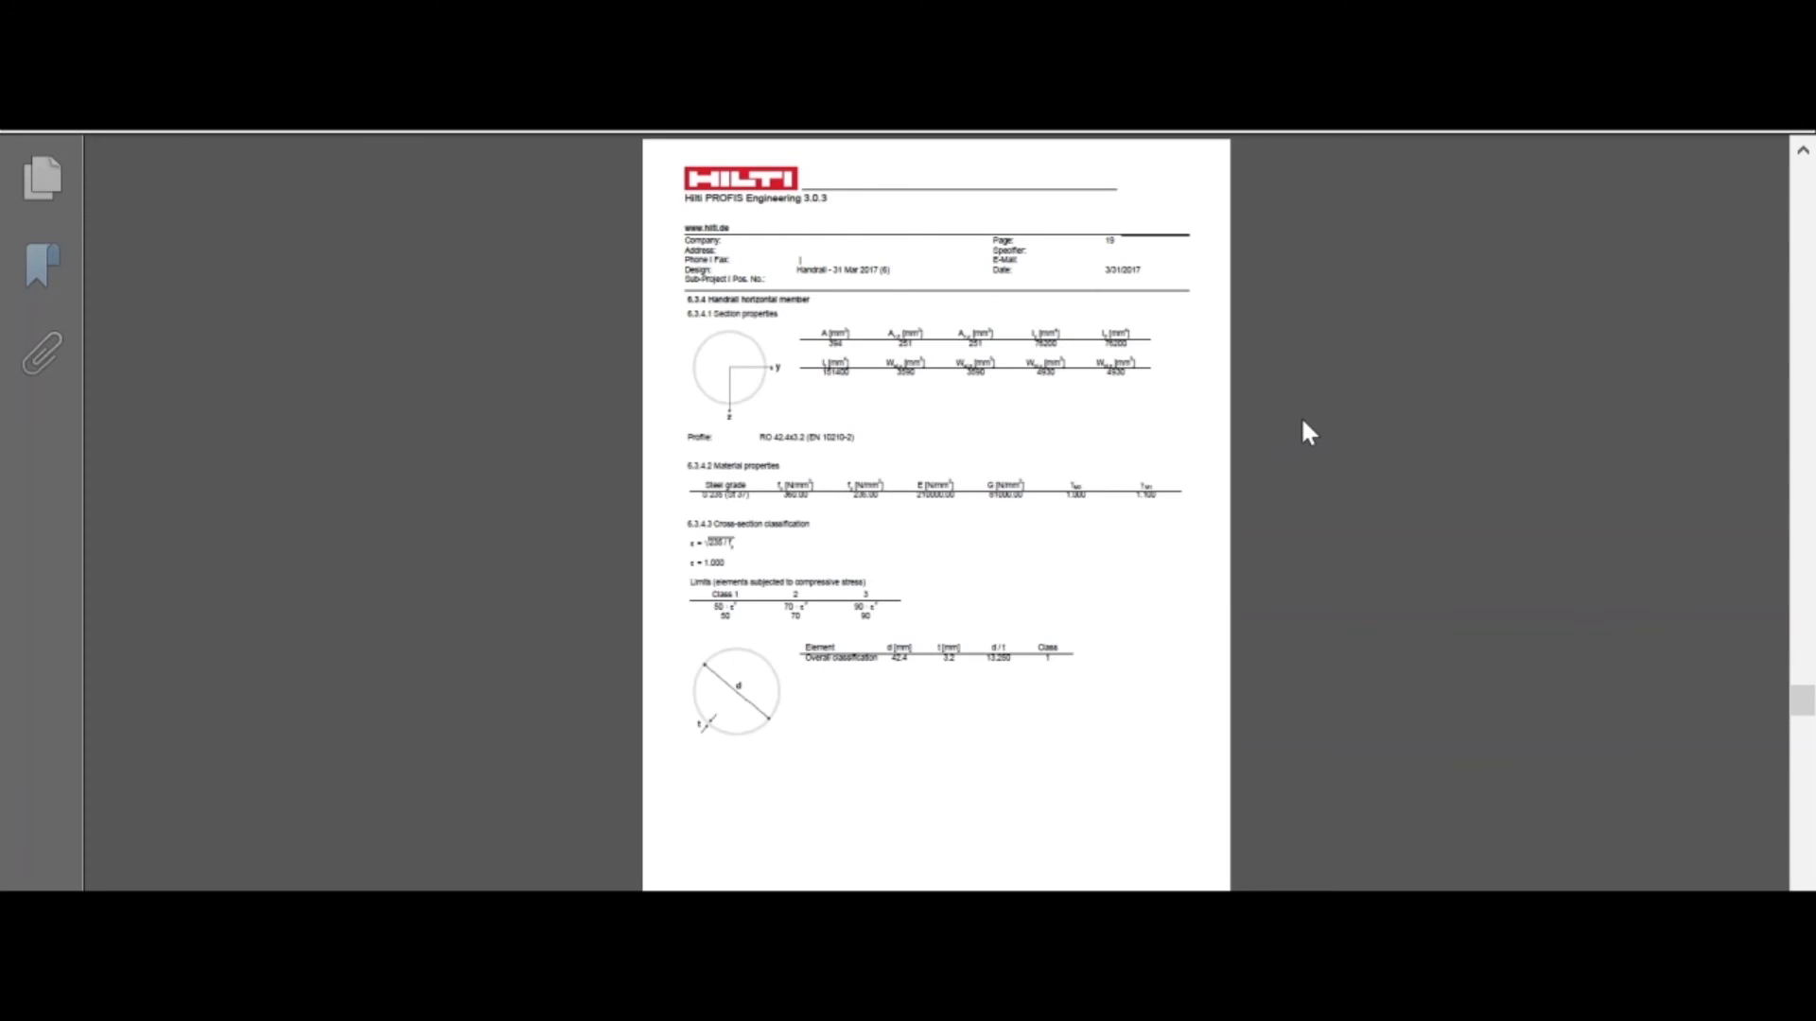
scroll(1303, 423, "down", 2)
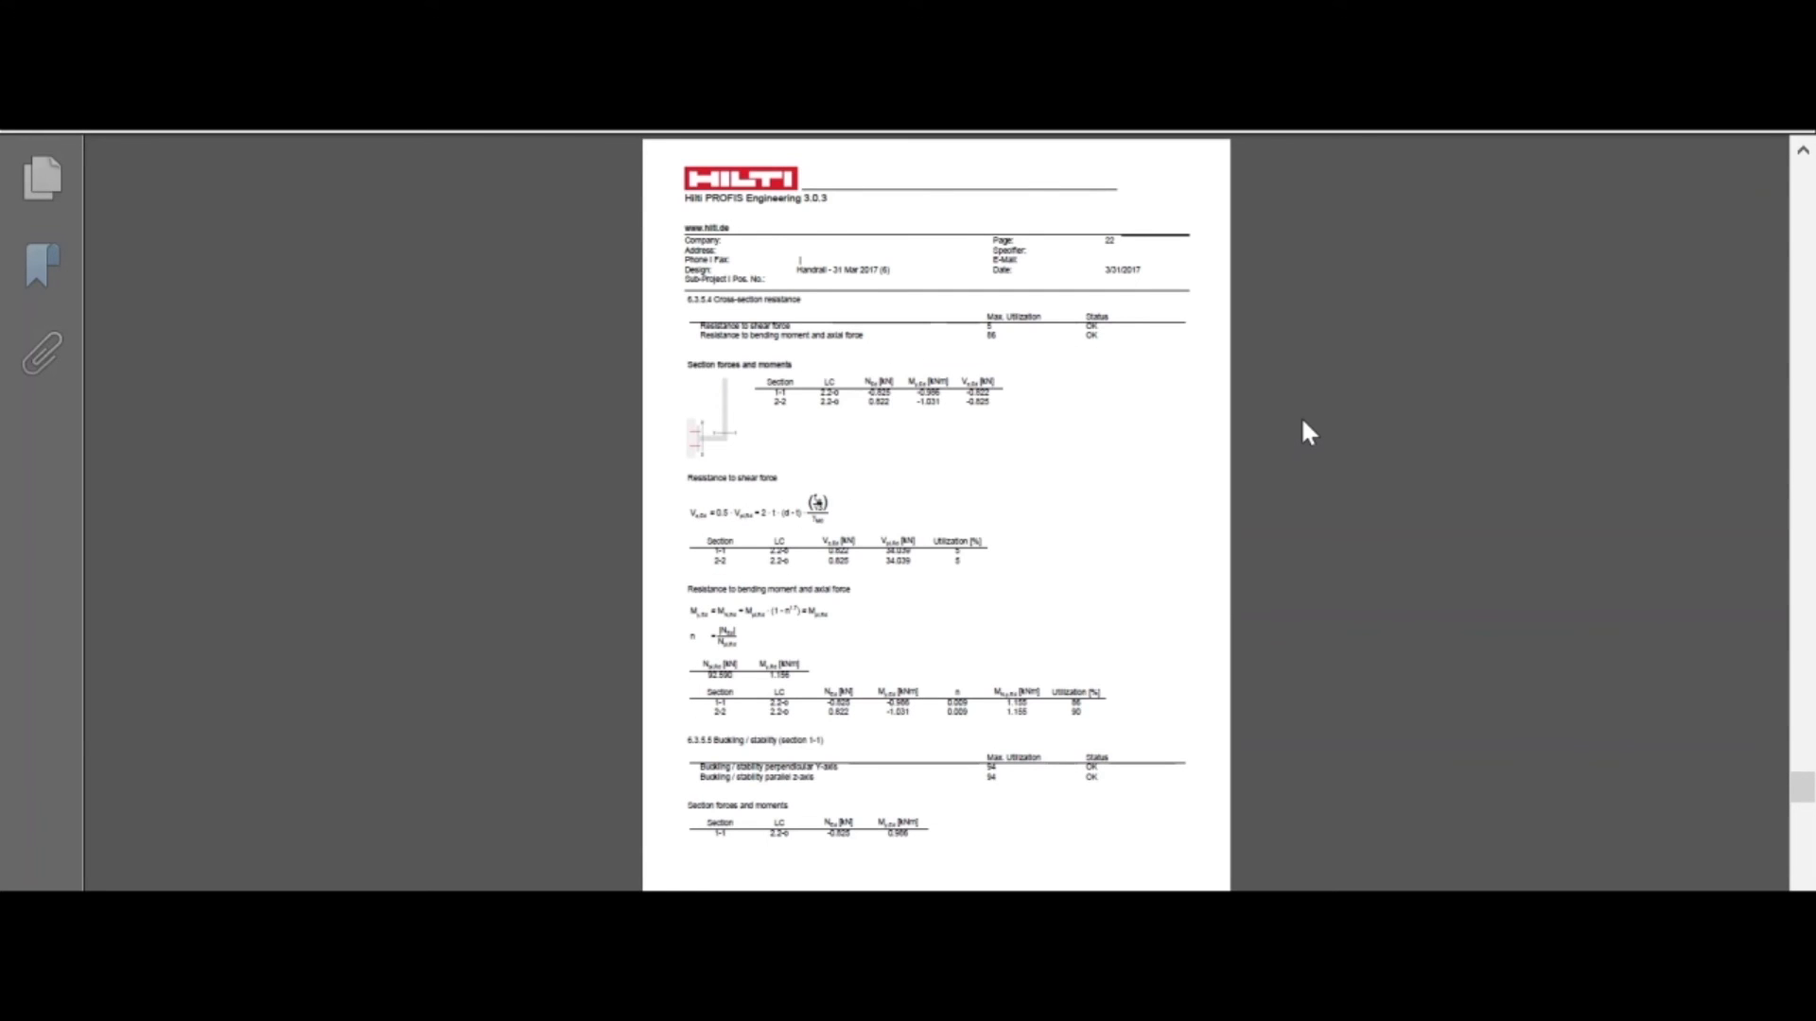
scroll(1301, 421, "down", 3)
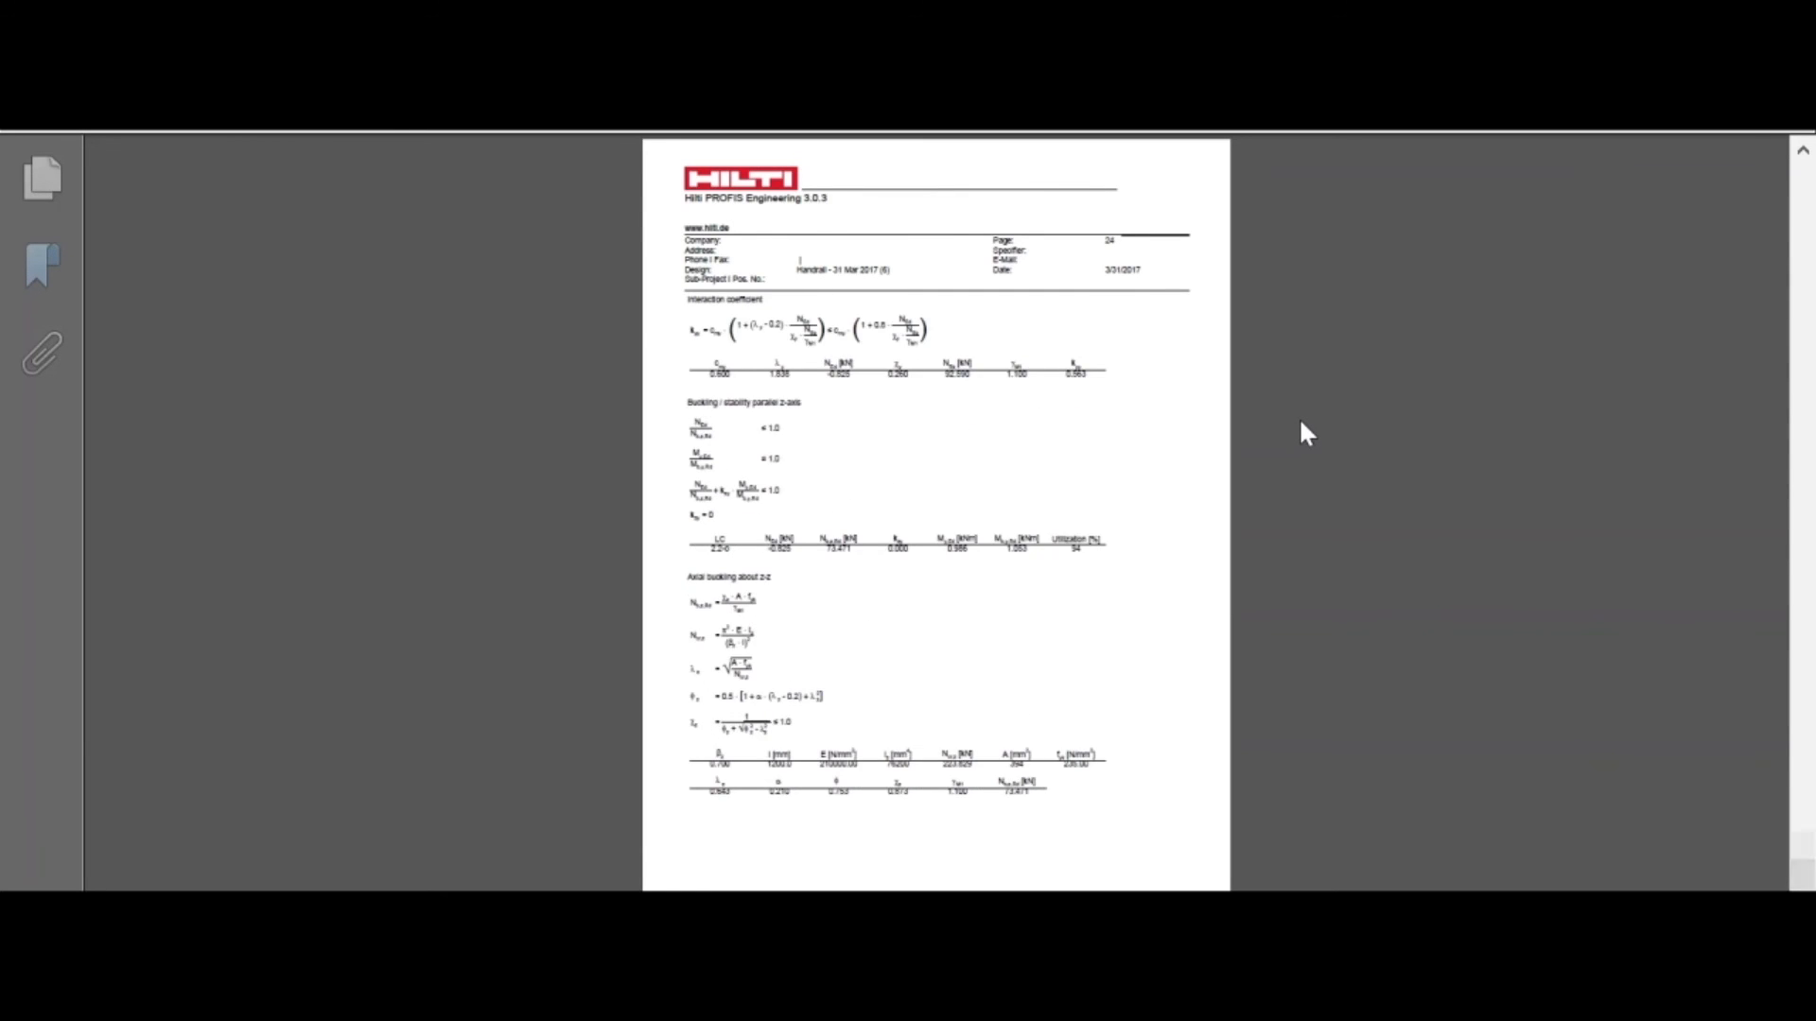
scroll(1306, 434, "down", 1)
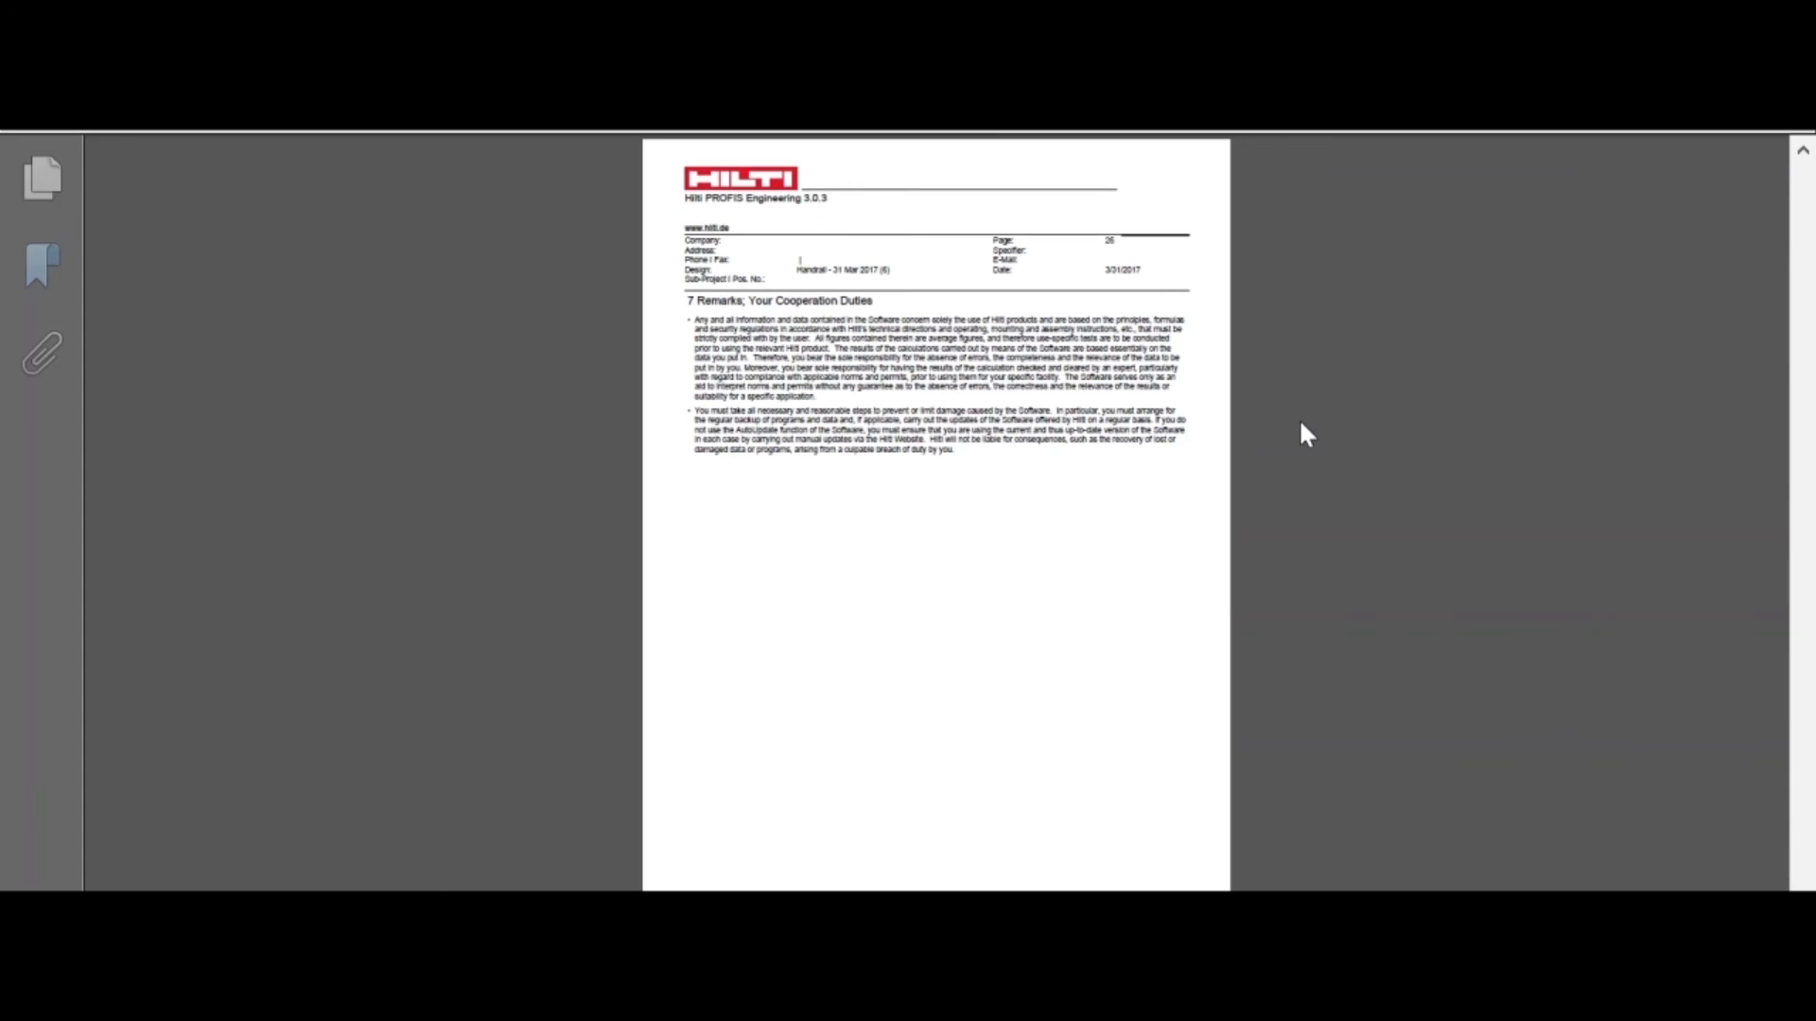